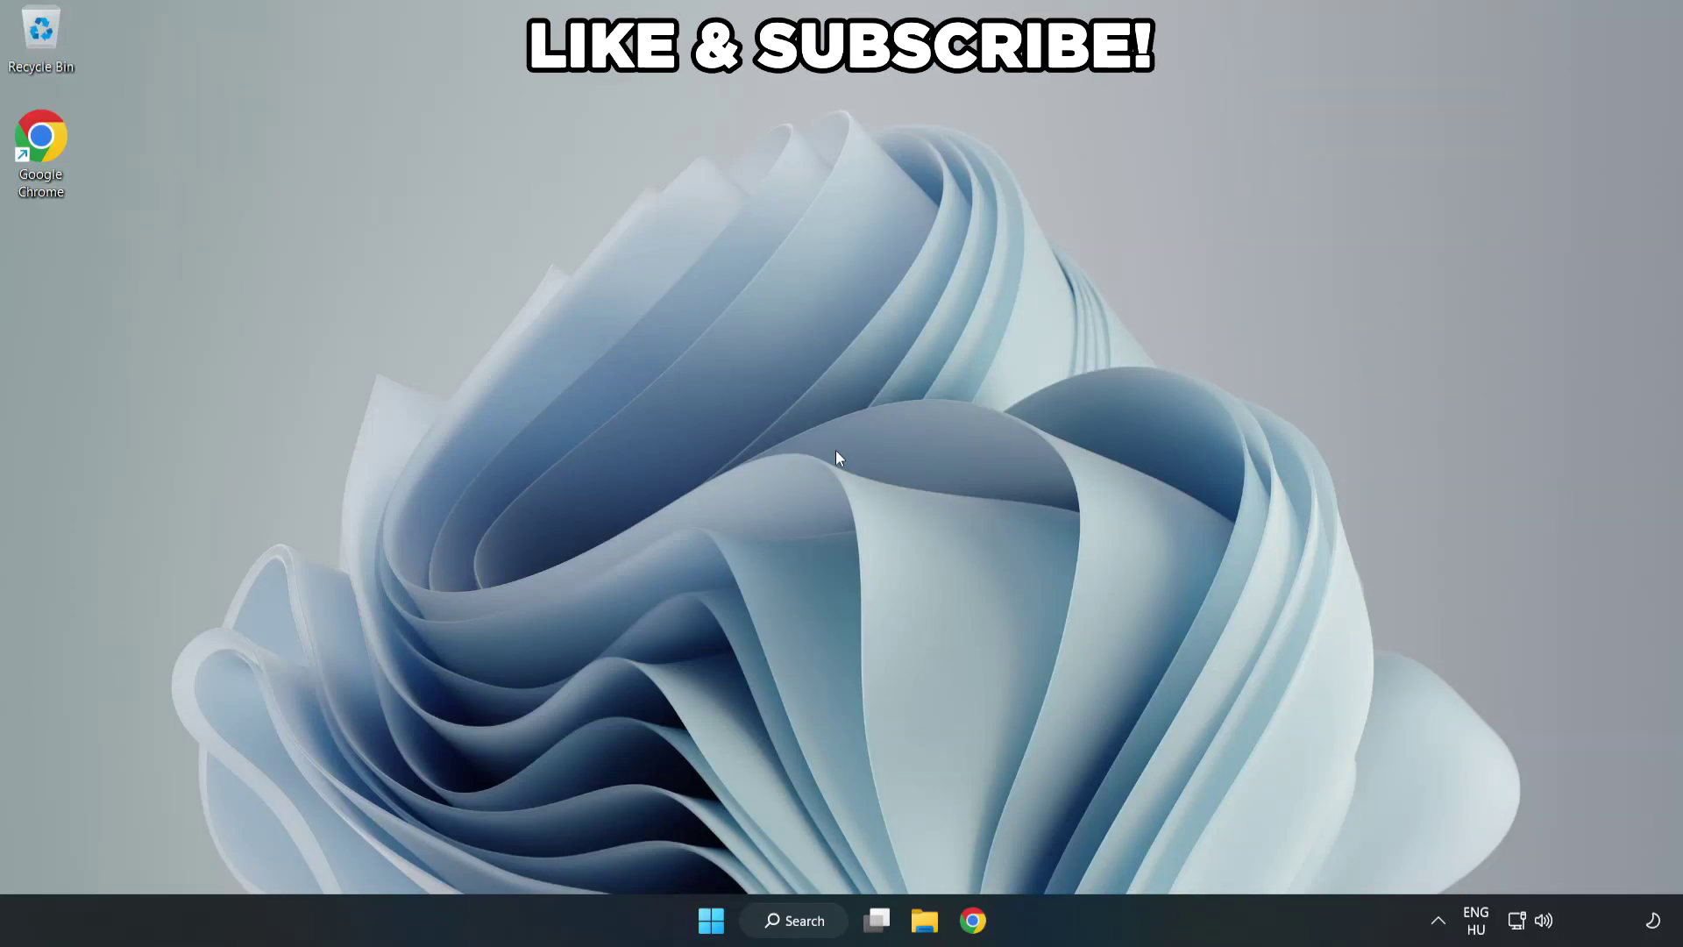
Search Windows for 'edit power plan'
left_click(811, 934)
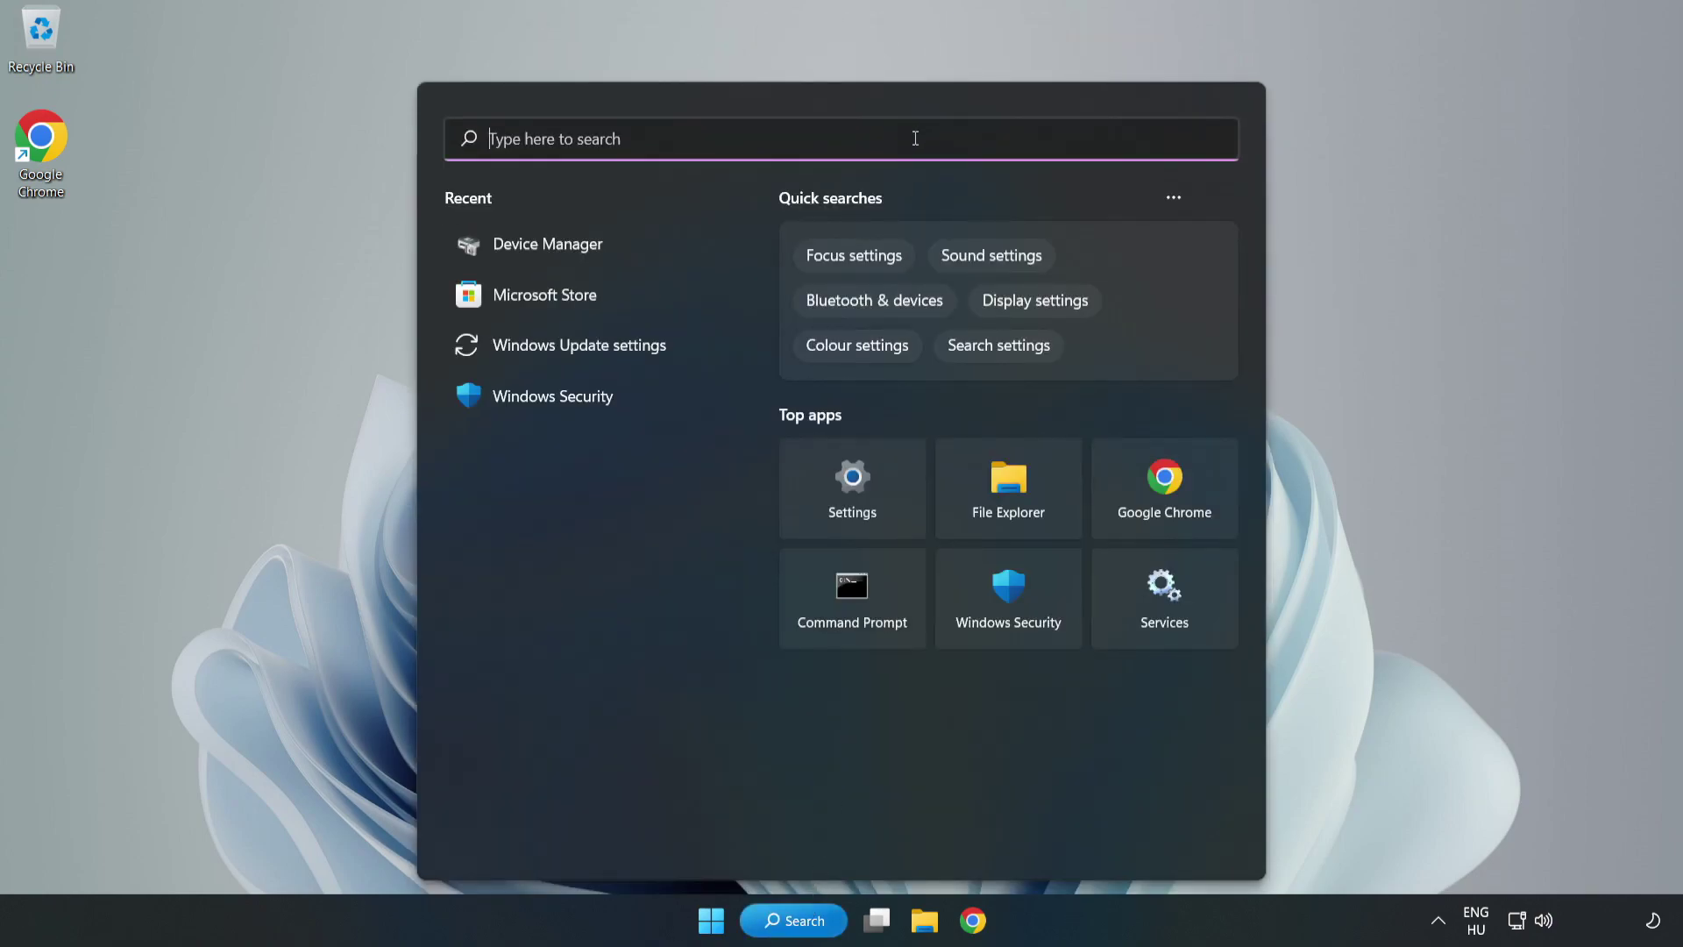
type("edit")
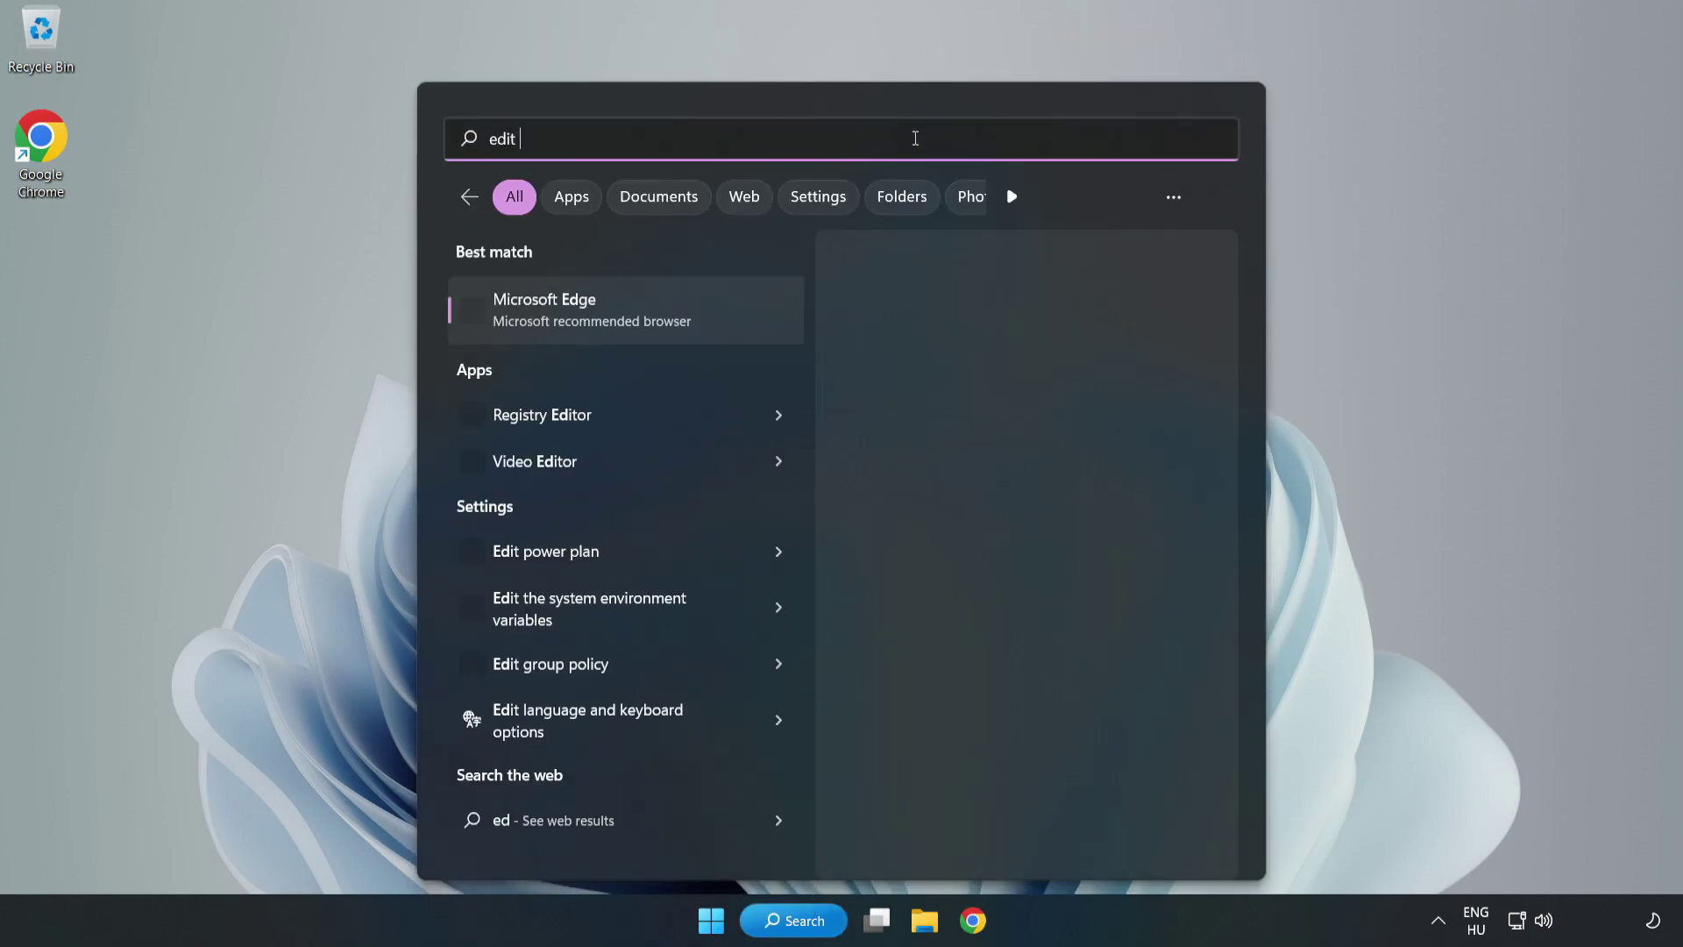
type(" power")
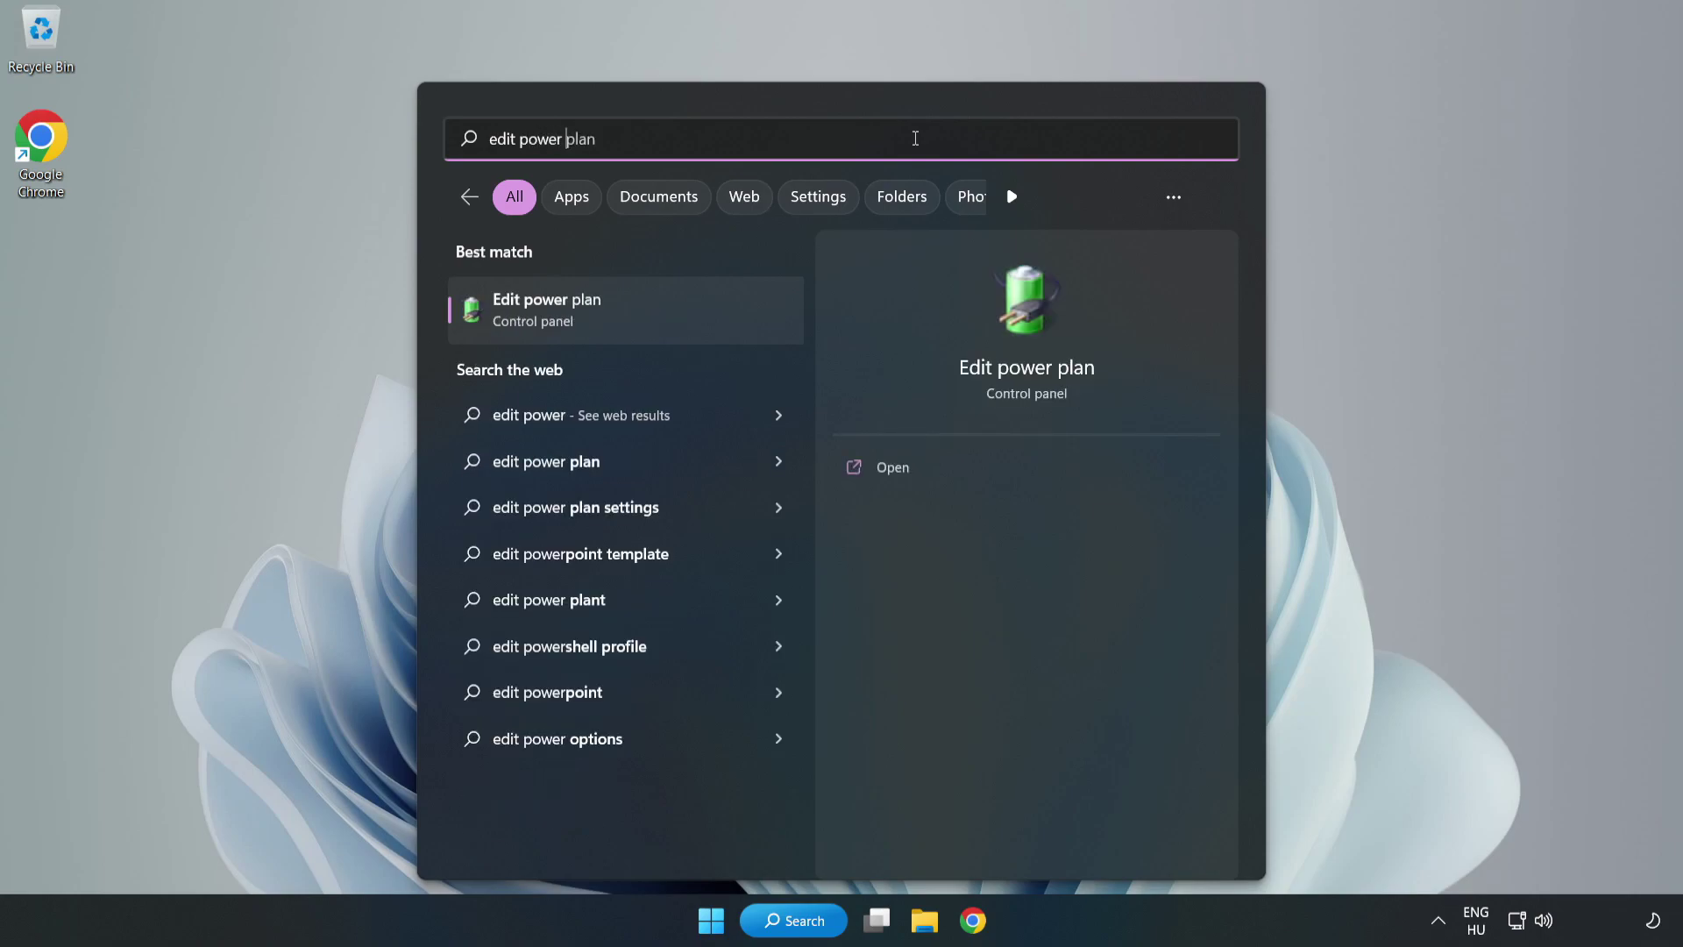
type(" plan")
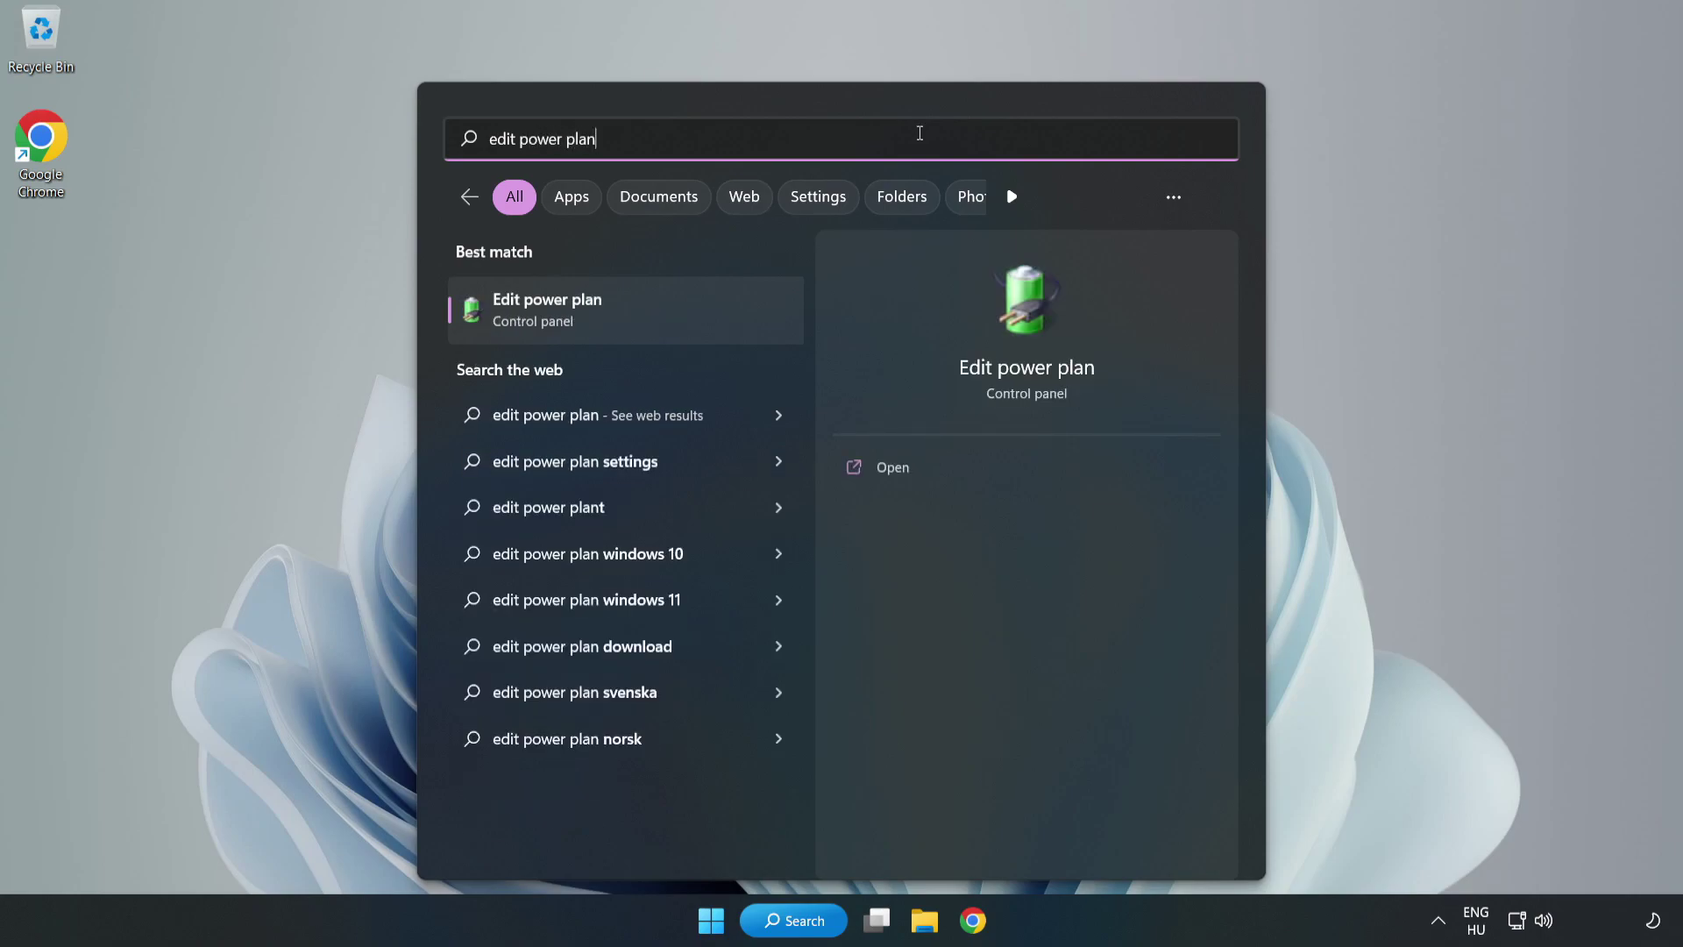
Activate the High performance plan in Power Options, then close the window
left_click(636, 312)
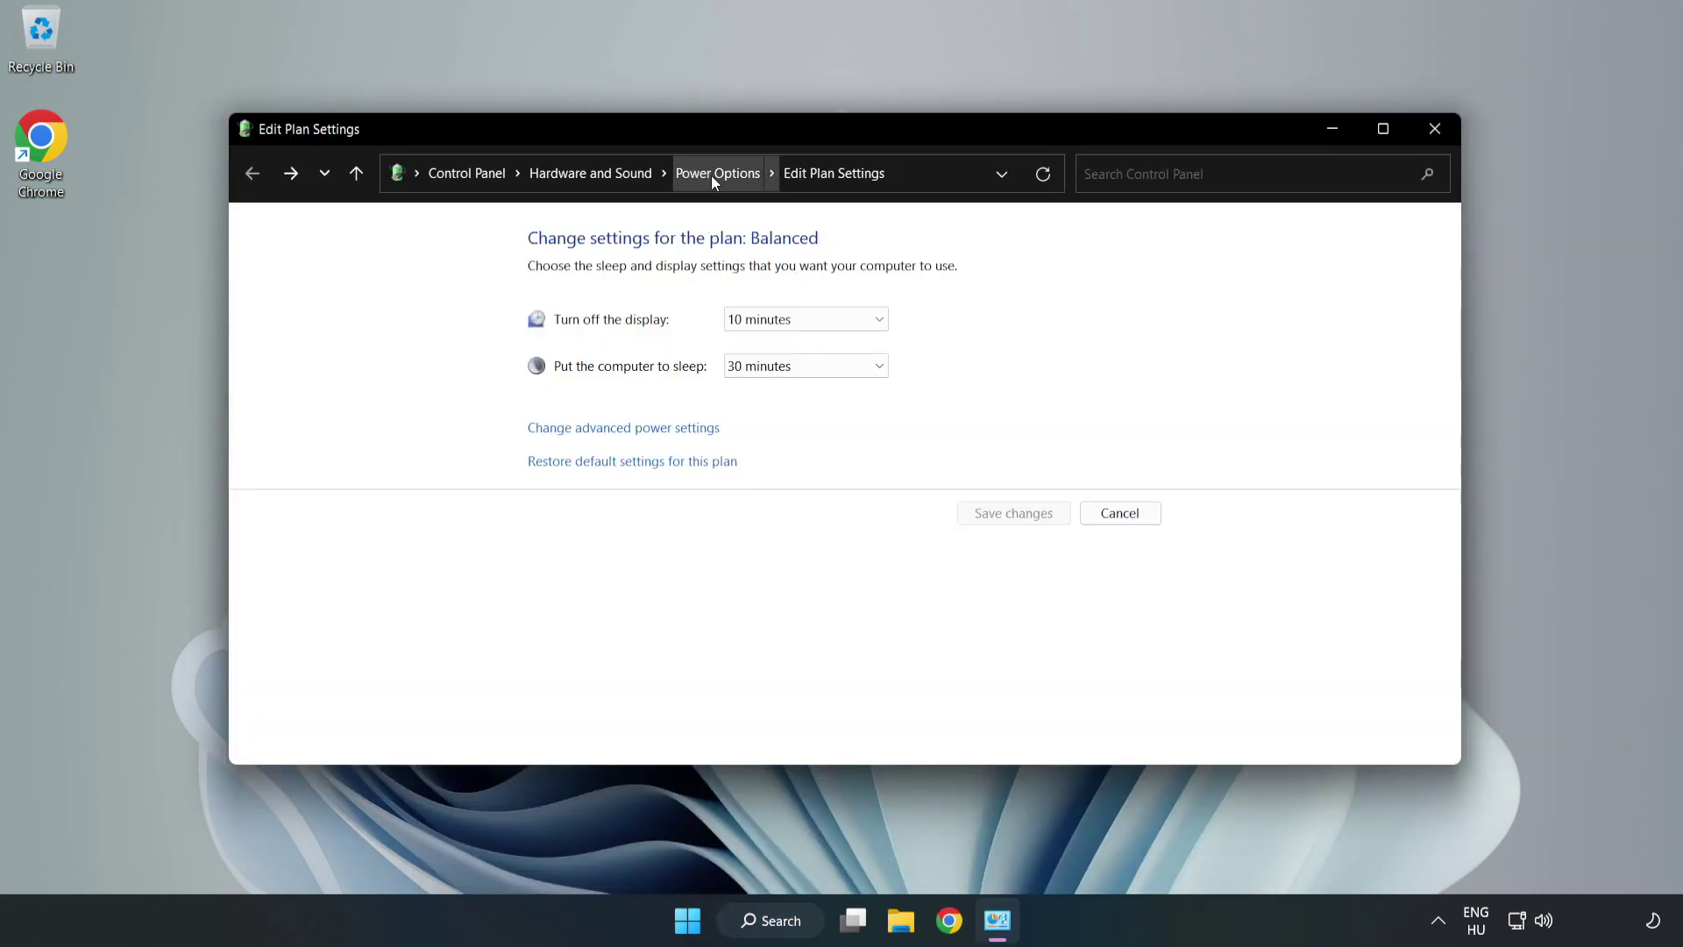
left_click(712, 176)
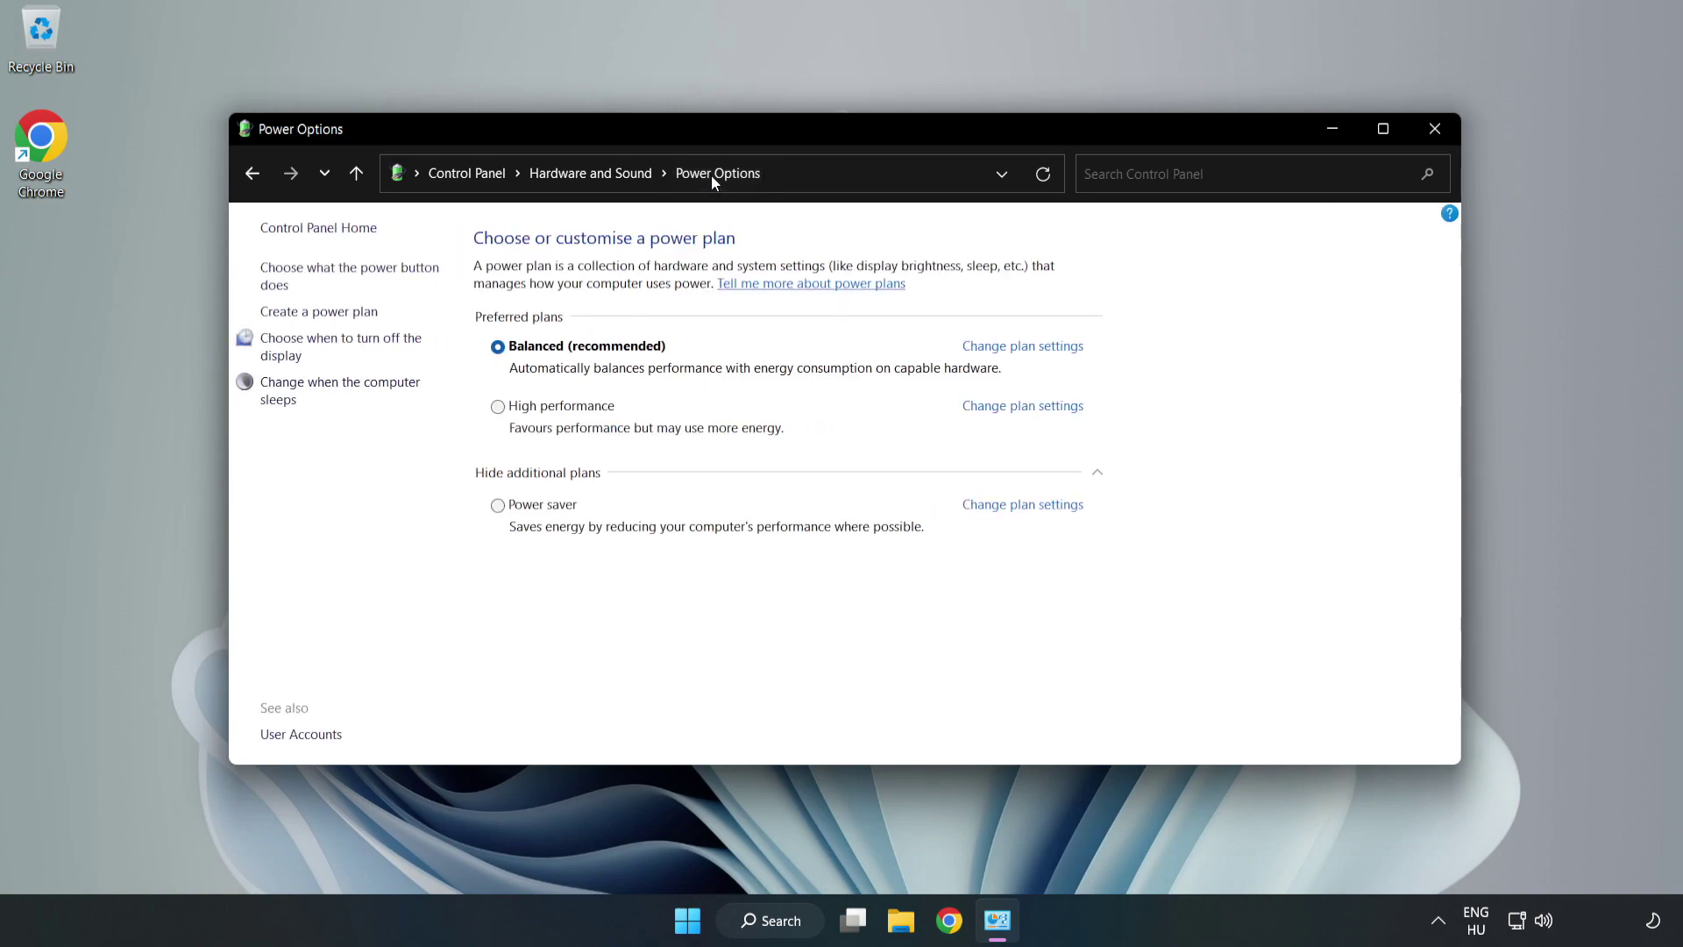
left_click(553, 414)
left_click(1431, 136)
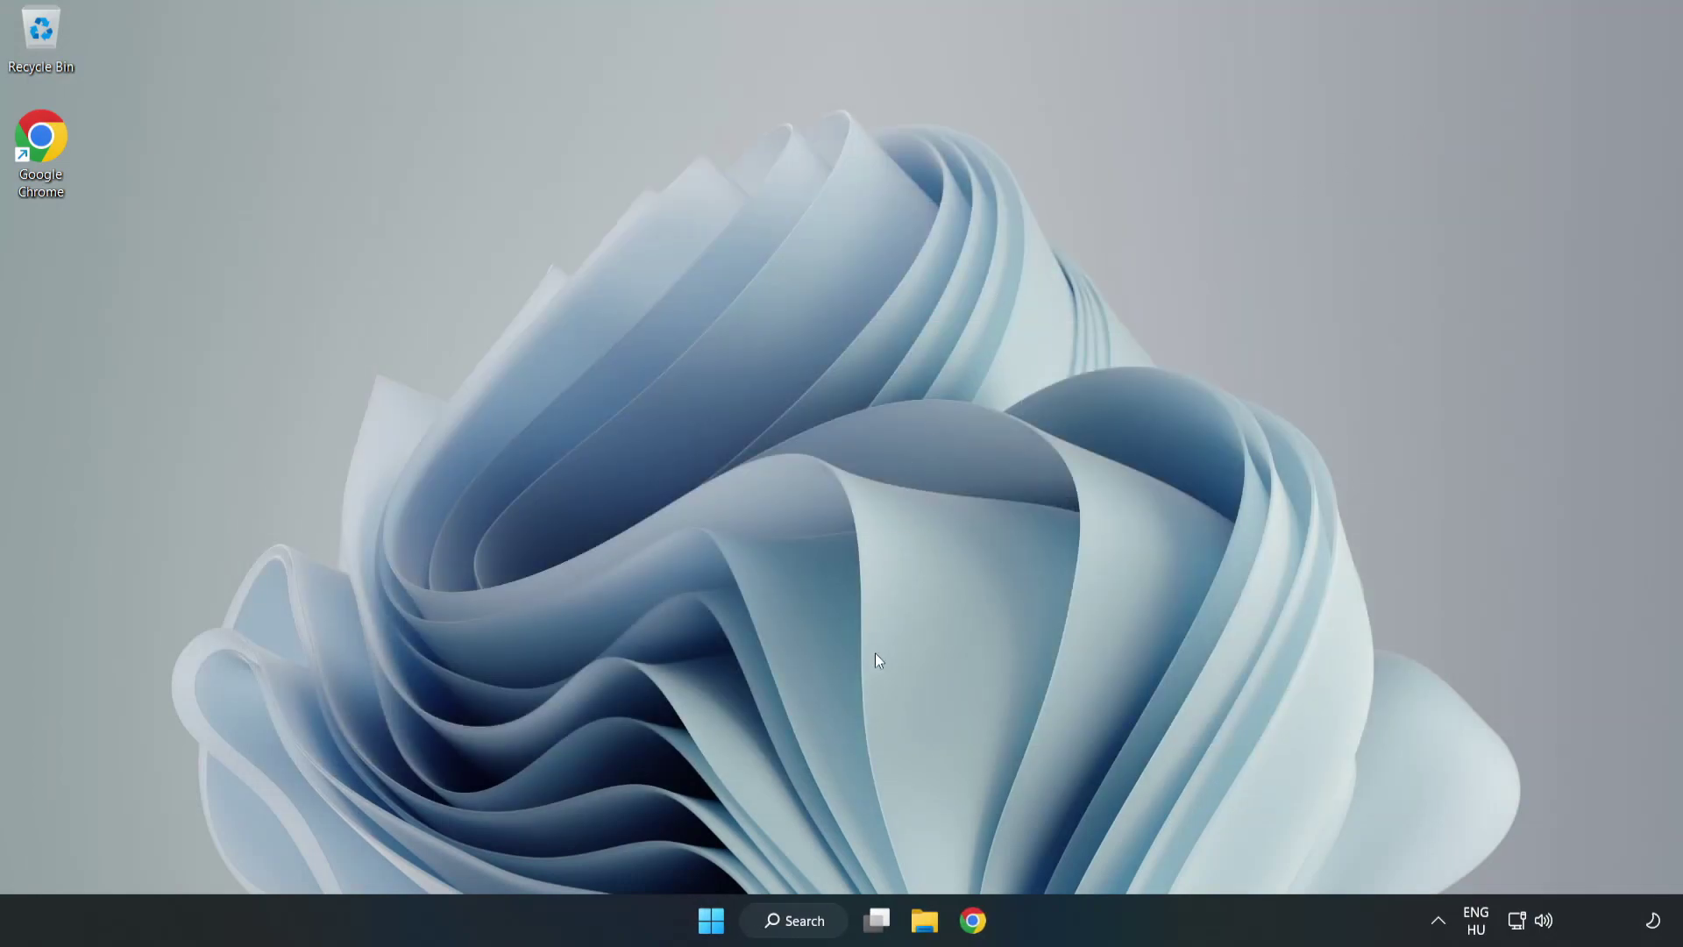
Search for 'device manager' and launch Device Manager from the results
left_click(817, 922)
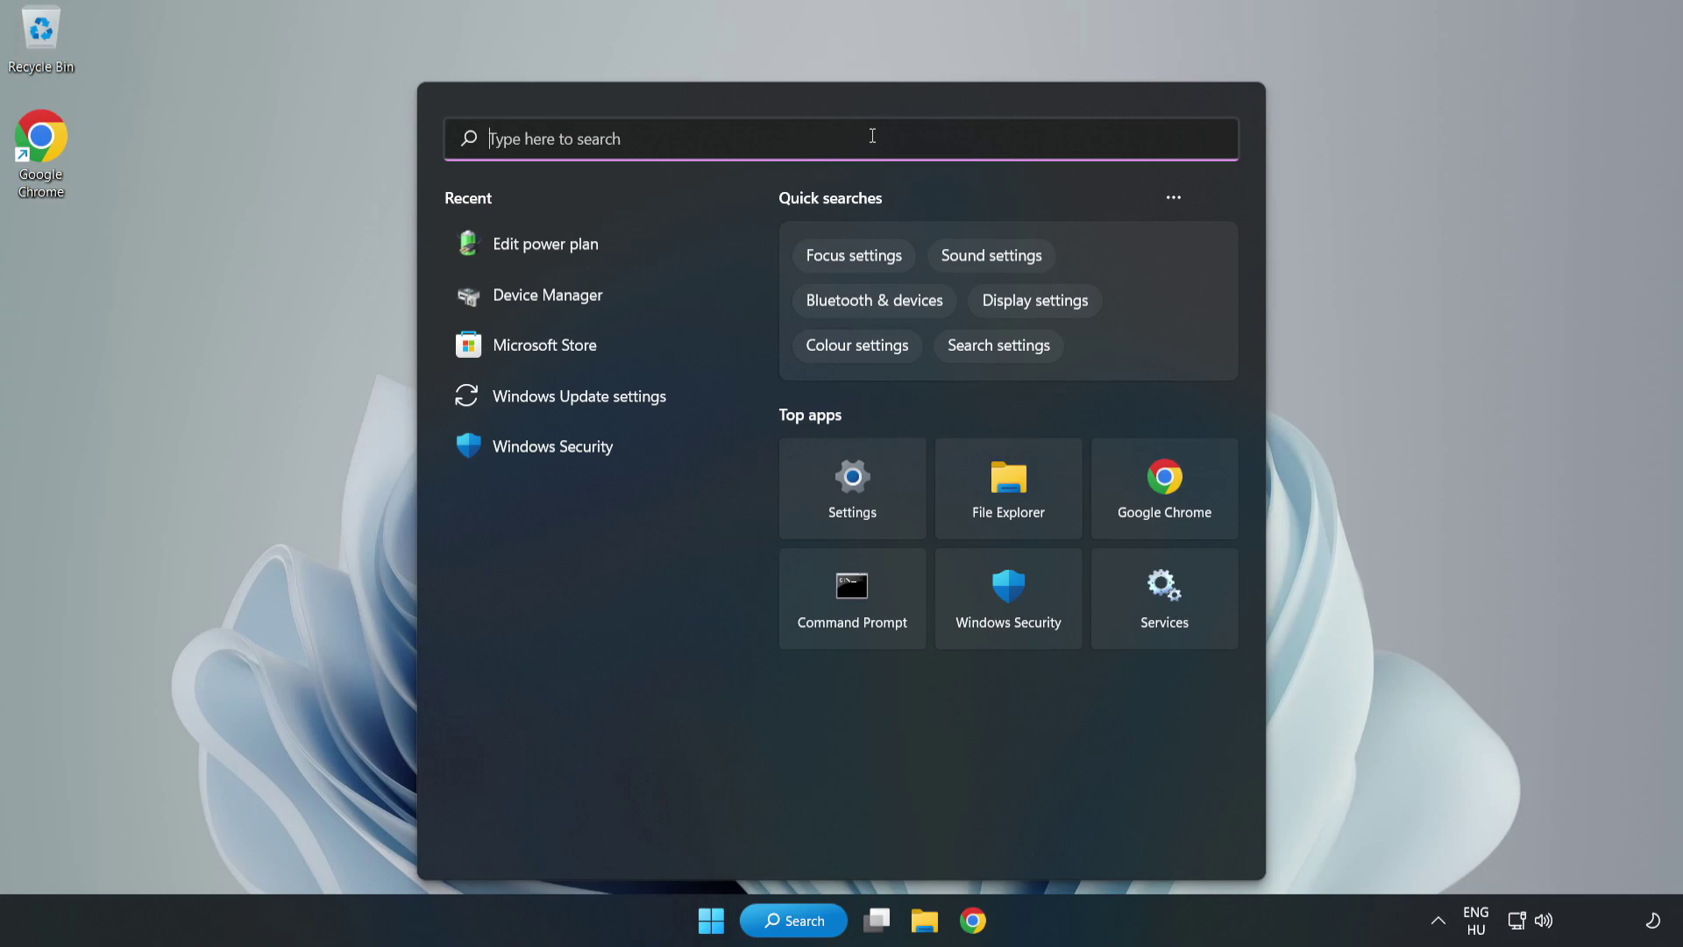
type("device mana")
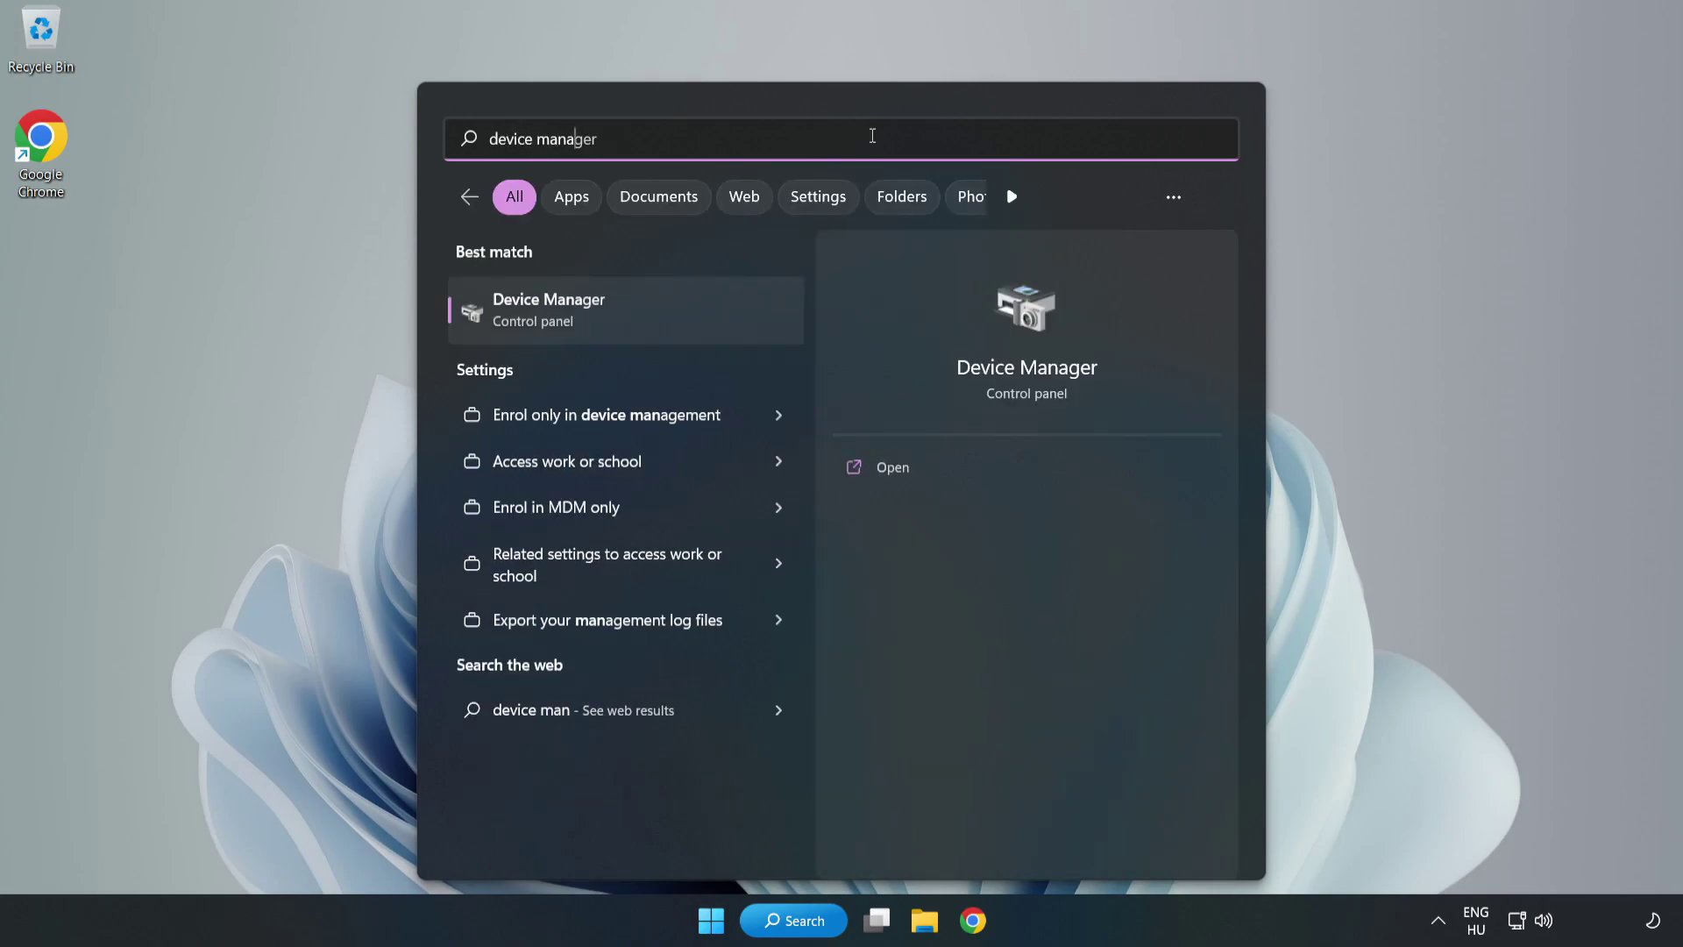
type("ger")
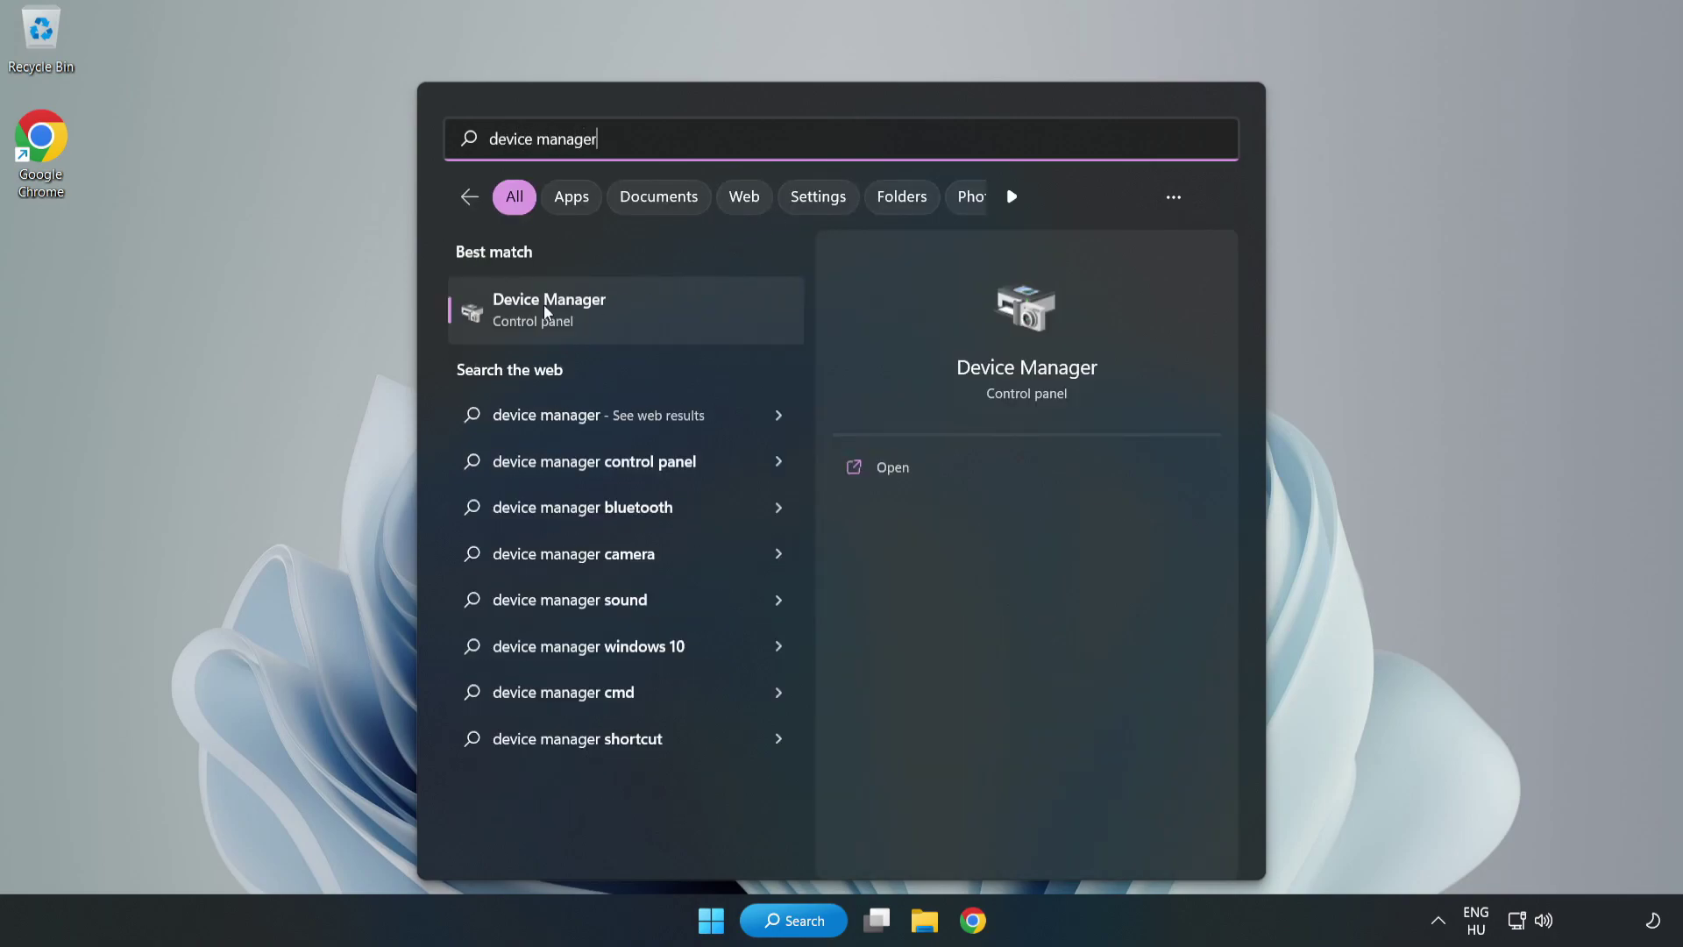
left_click(614, 316)
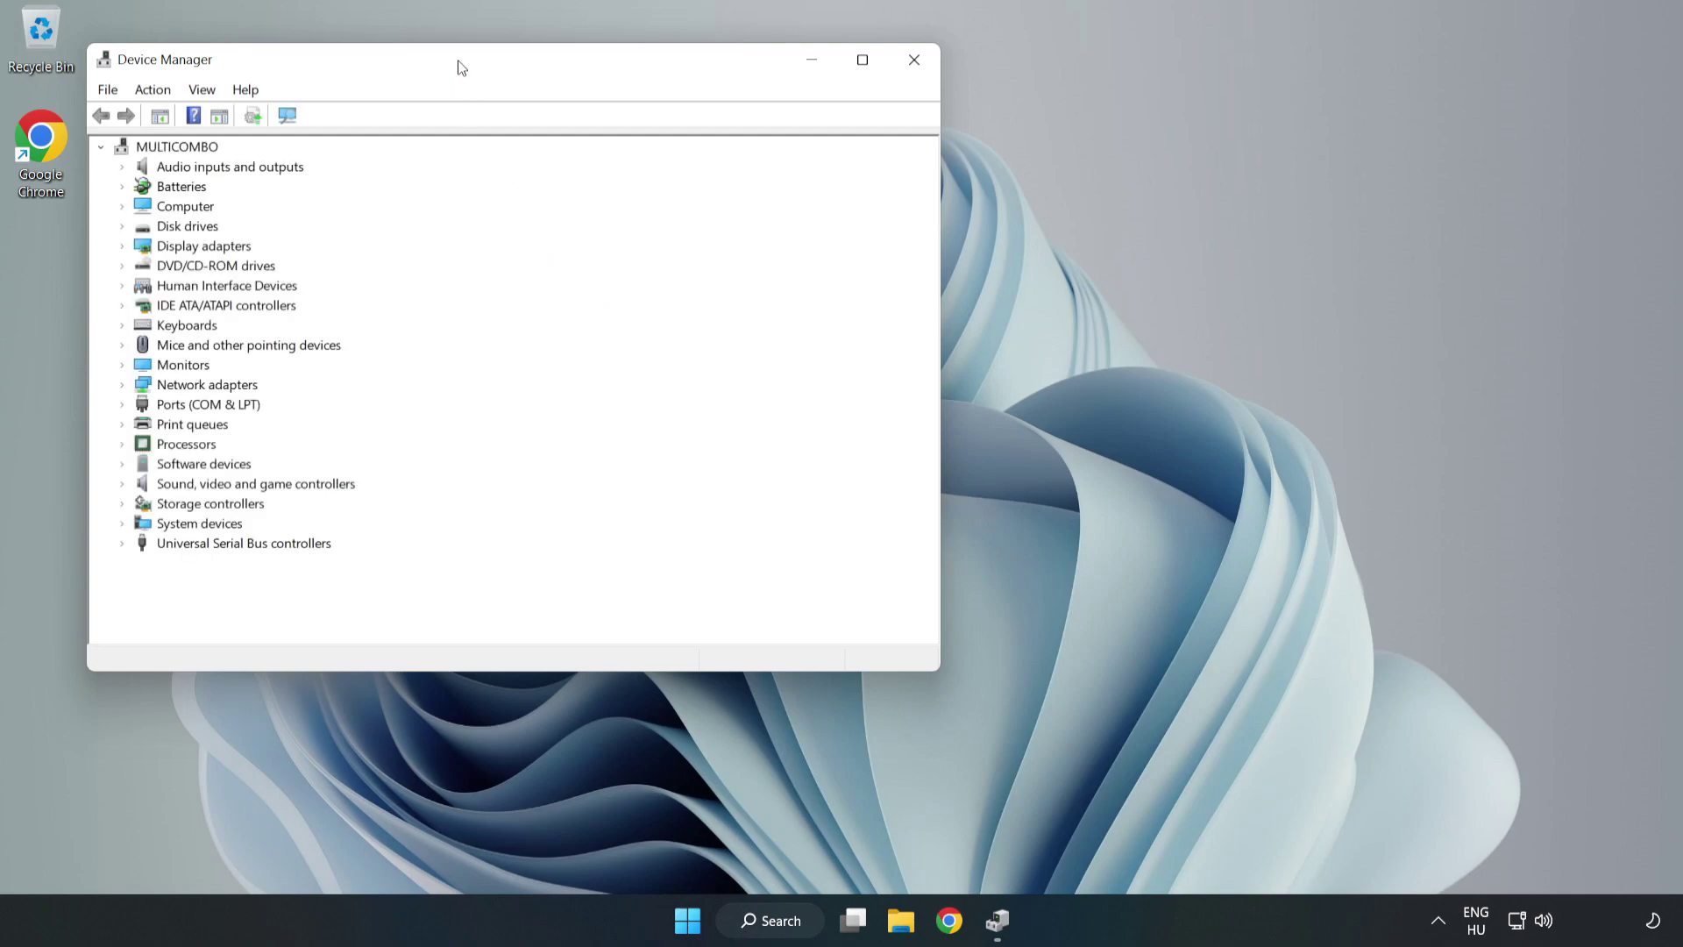
Expand Display adapters and bring up the VMware SVGA 3D adapter's context menu
left_click_drag(460, 63, 774, 169)
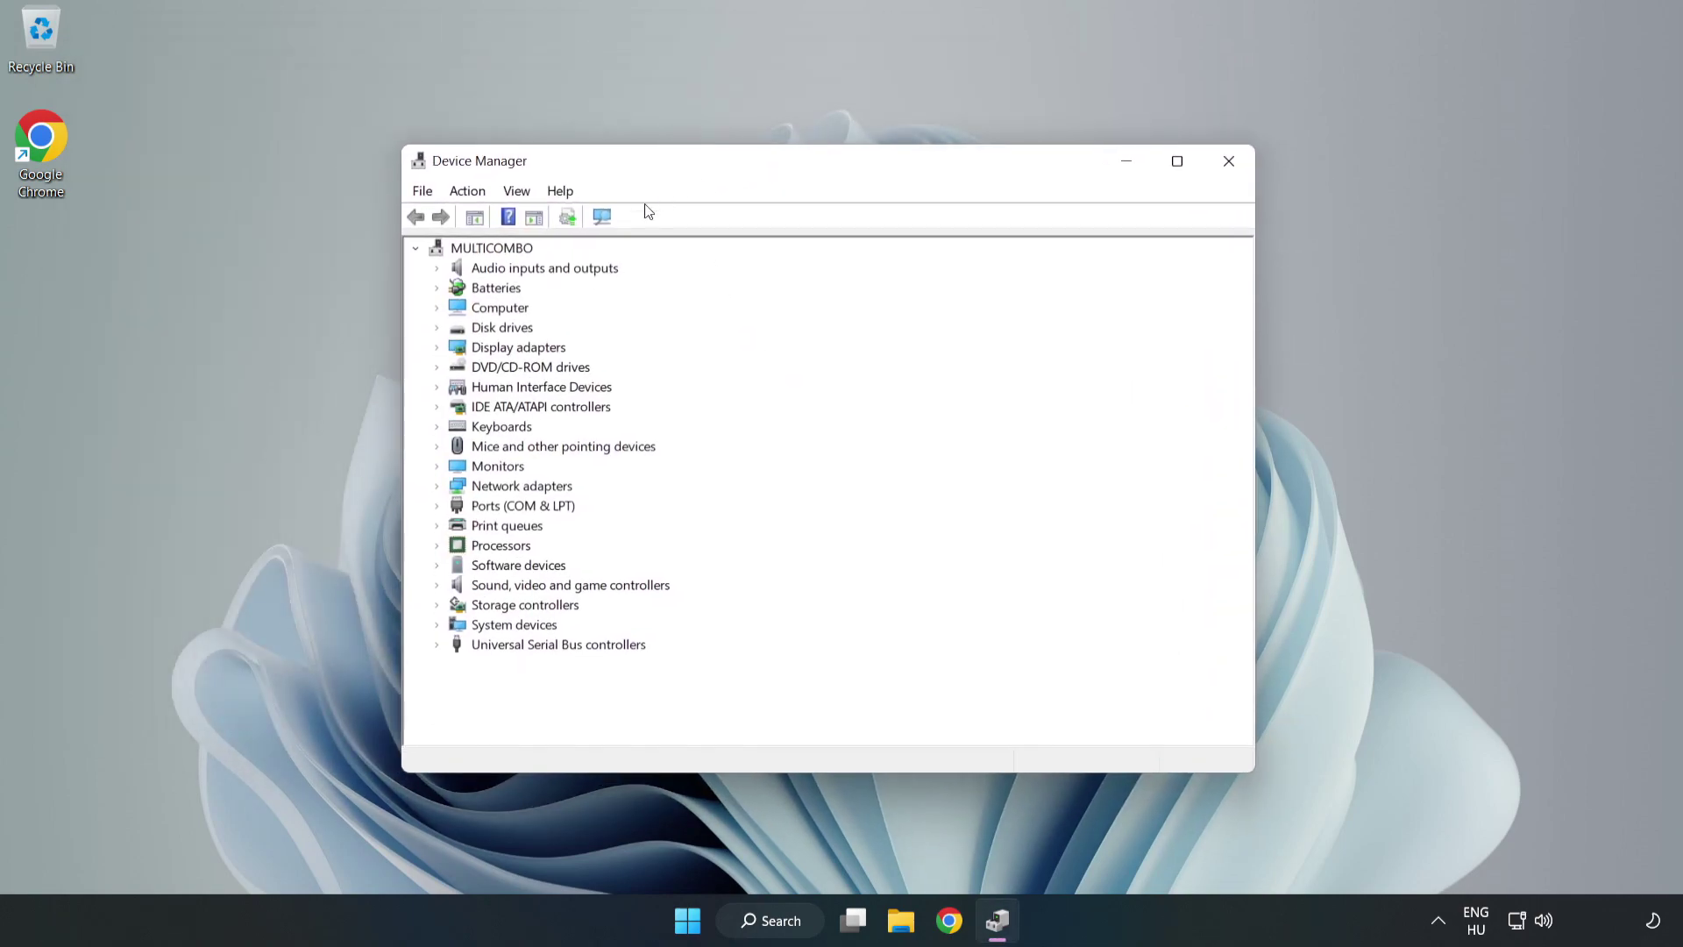
left_click(522, 348)
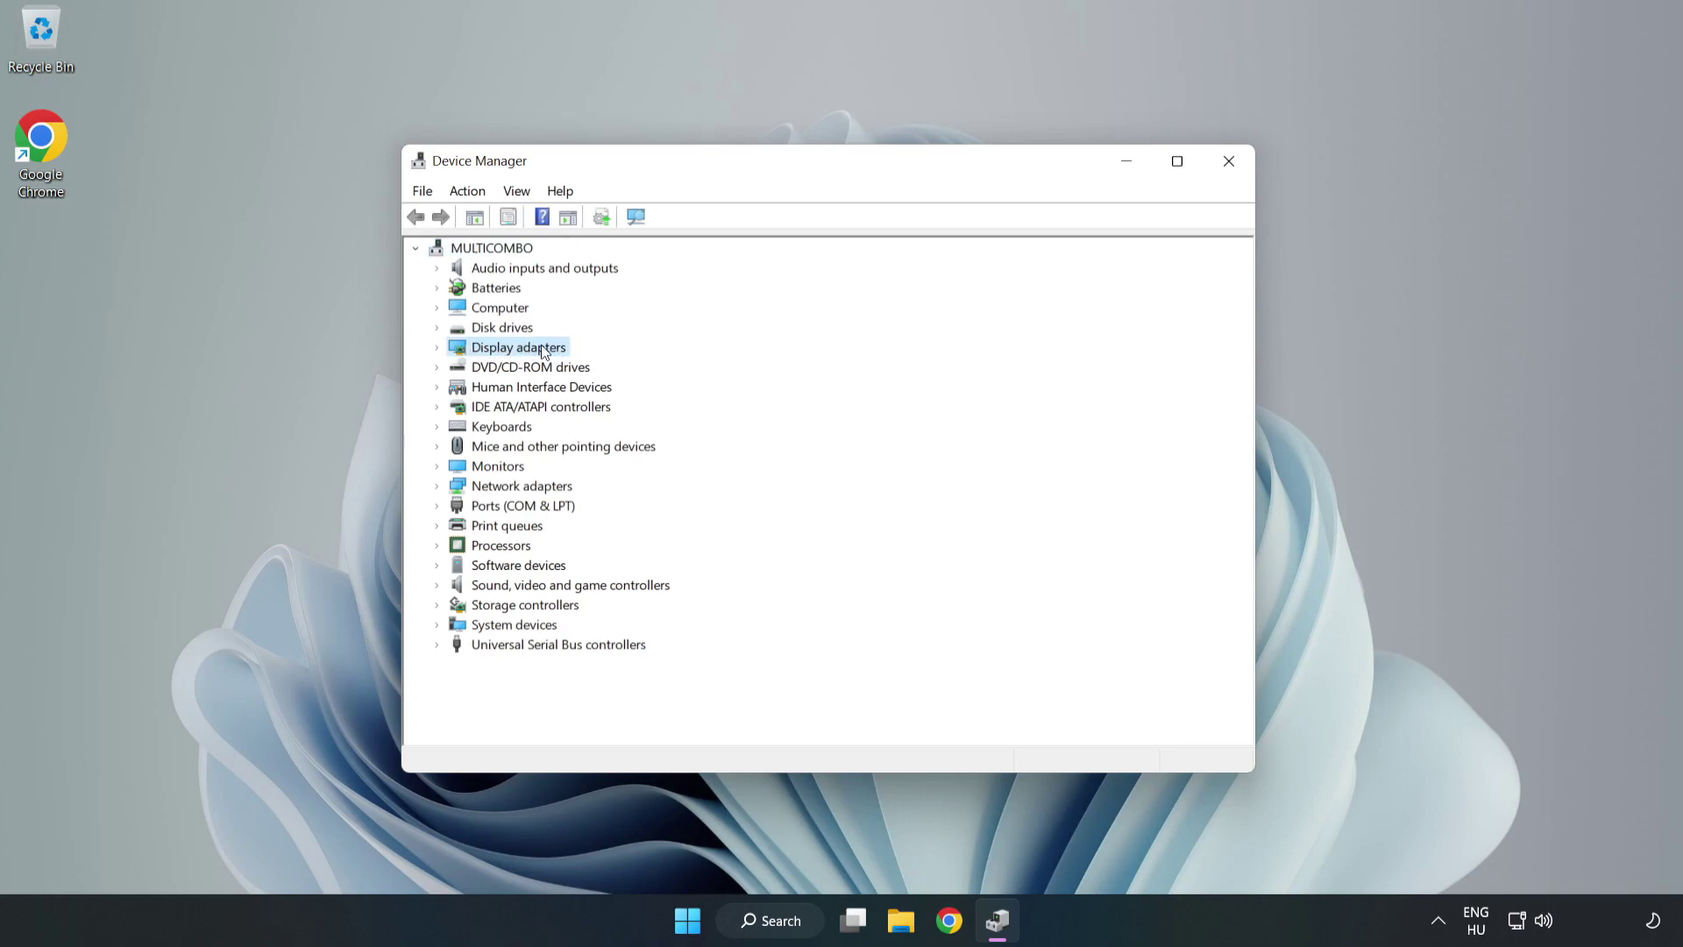
left_click(437, 349)
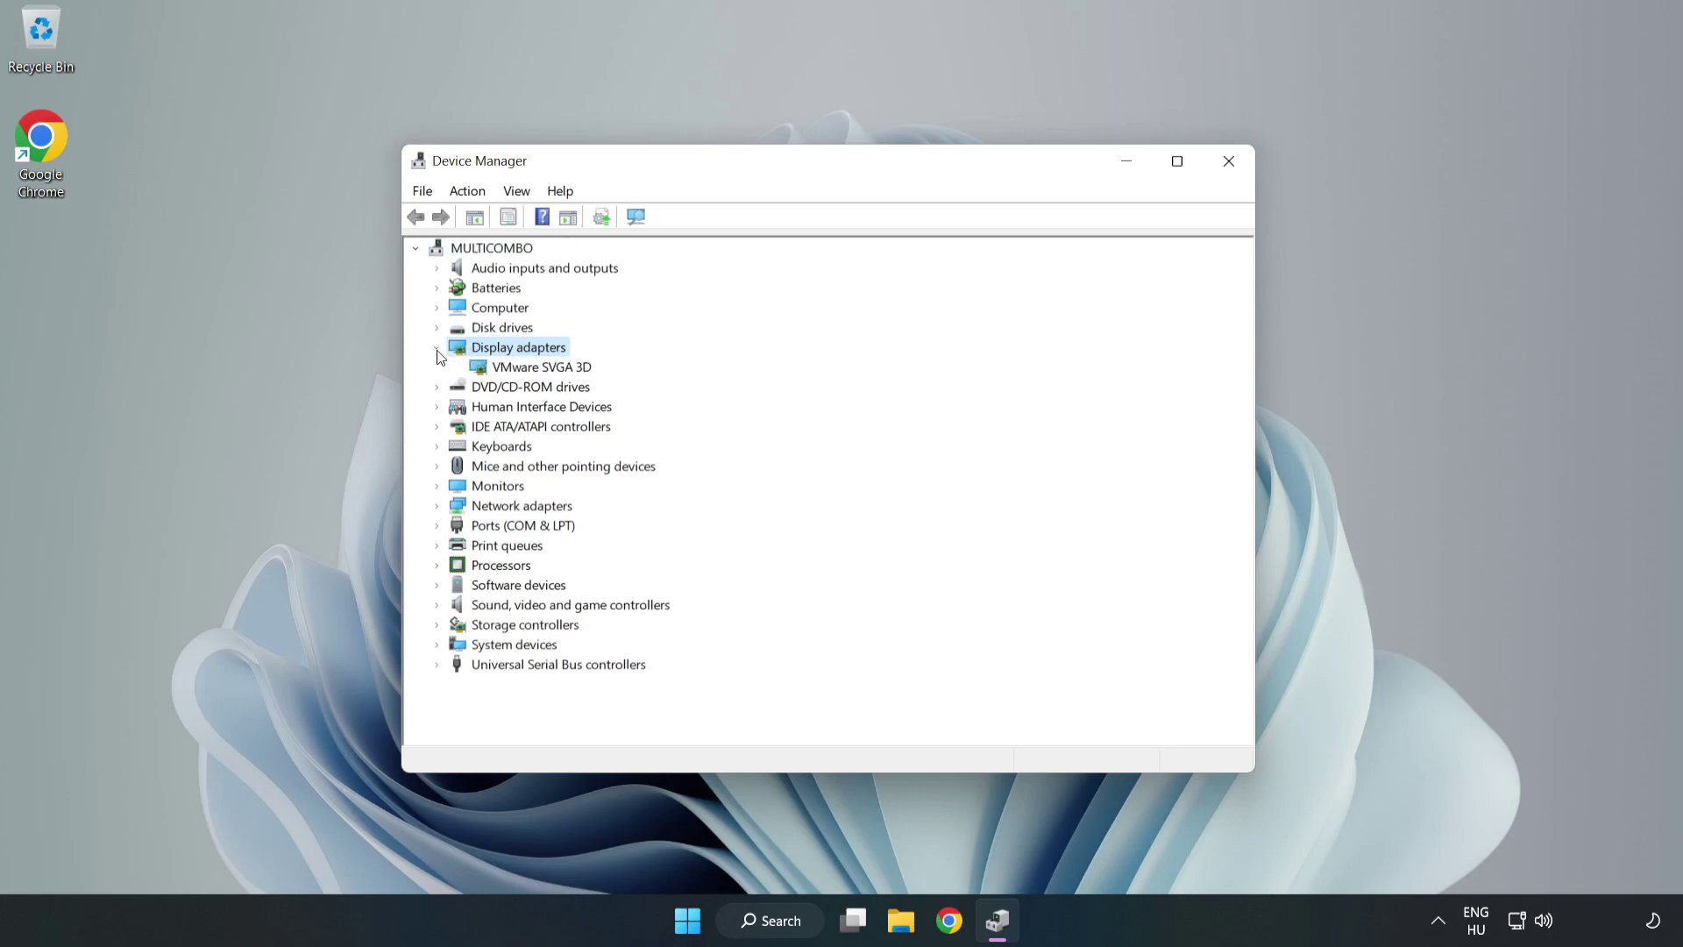
left_click(537, 368)
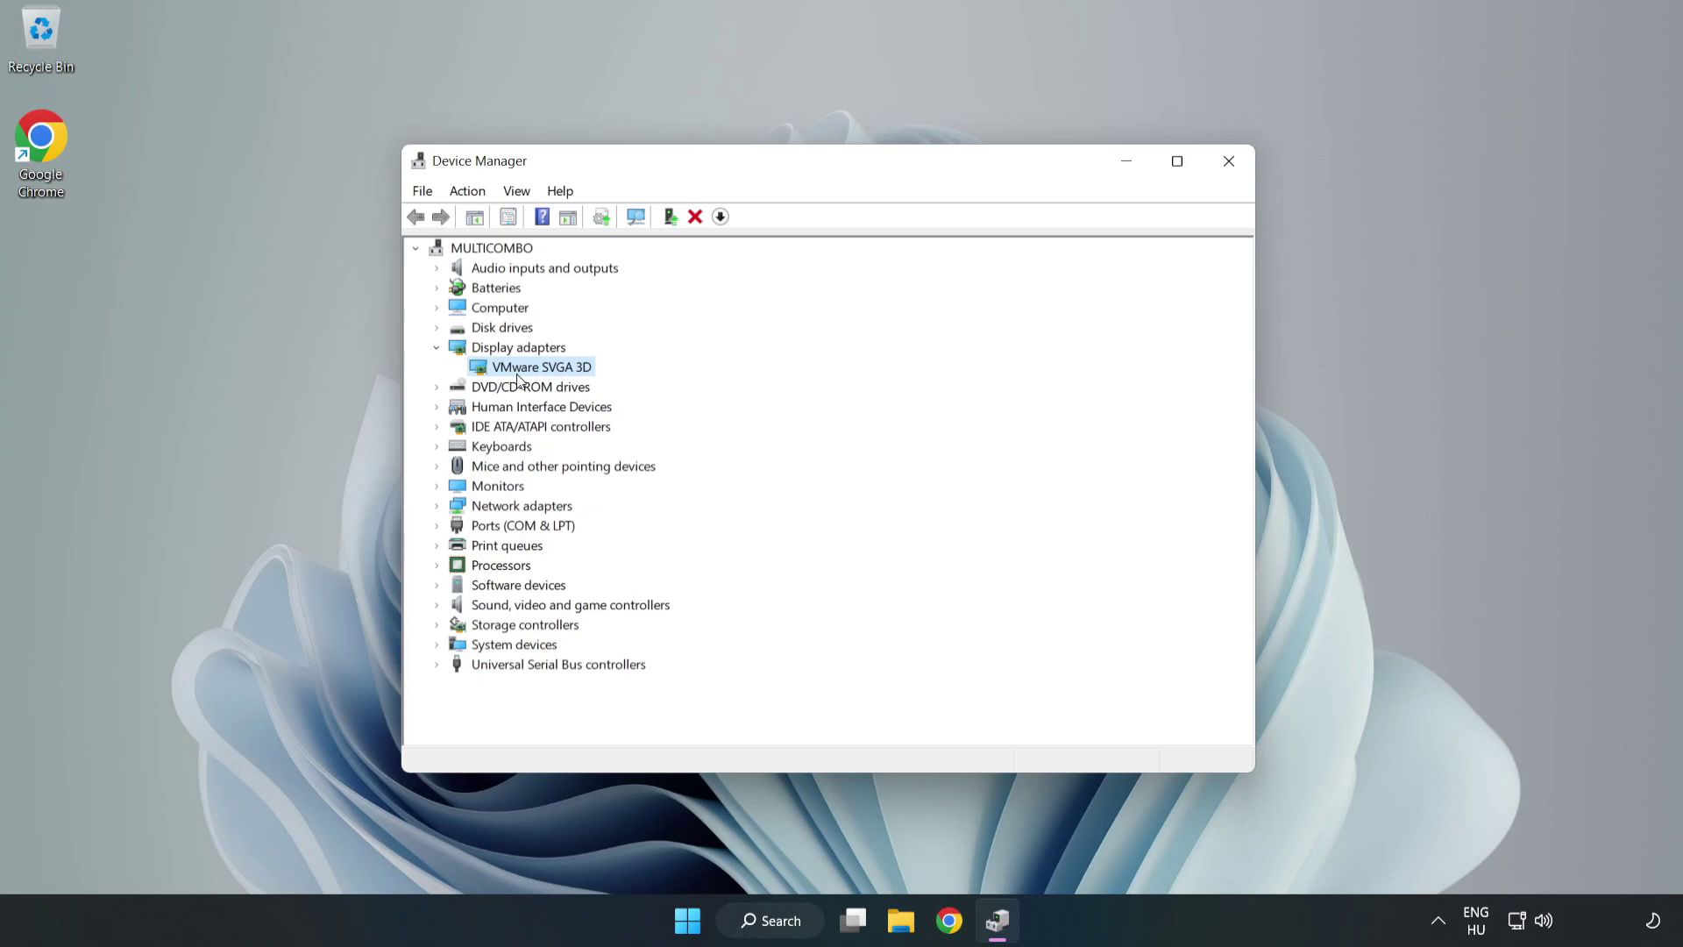
right_click(537, 369)
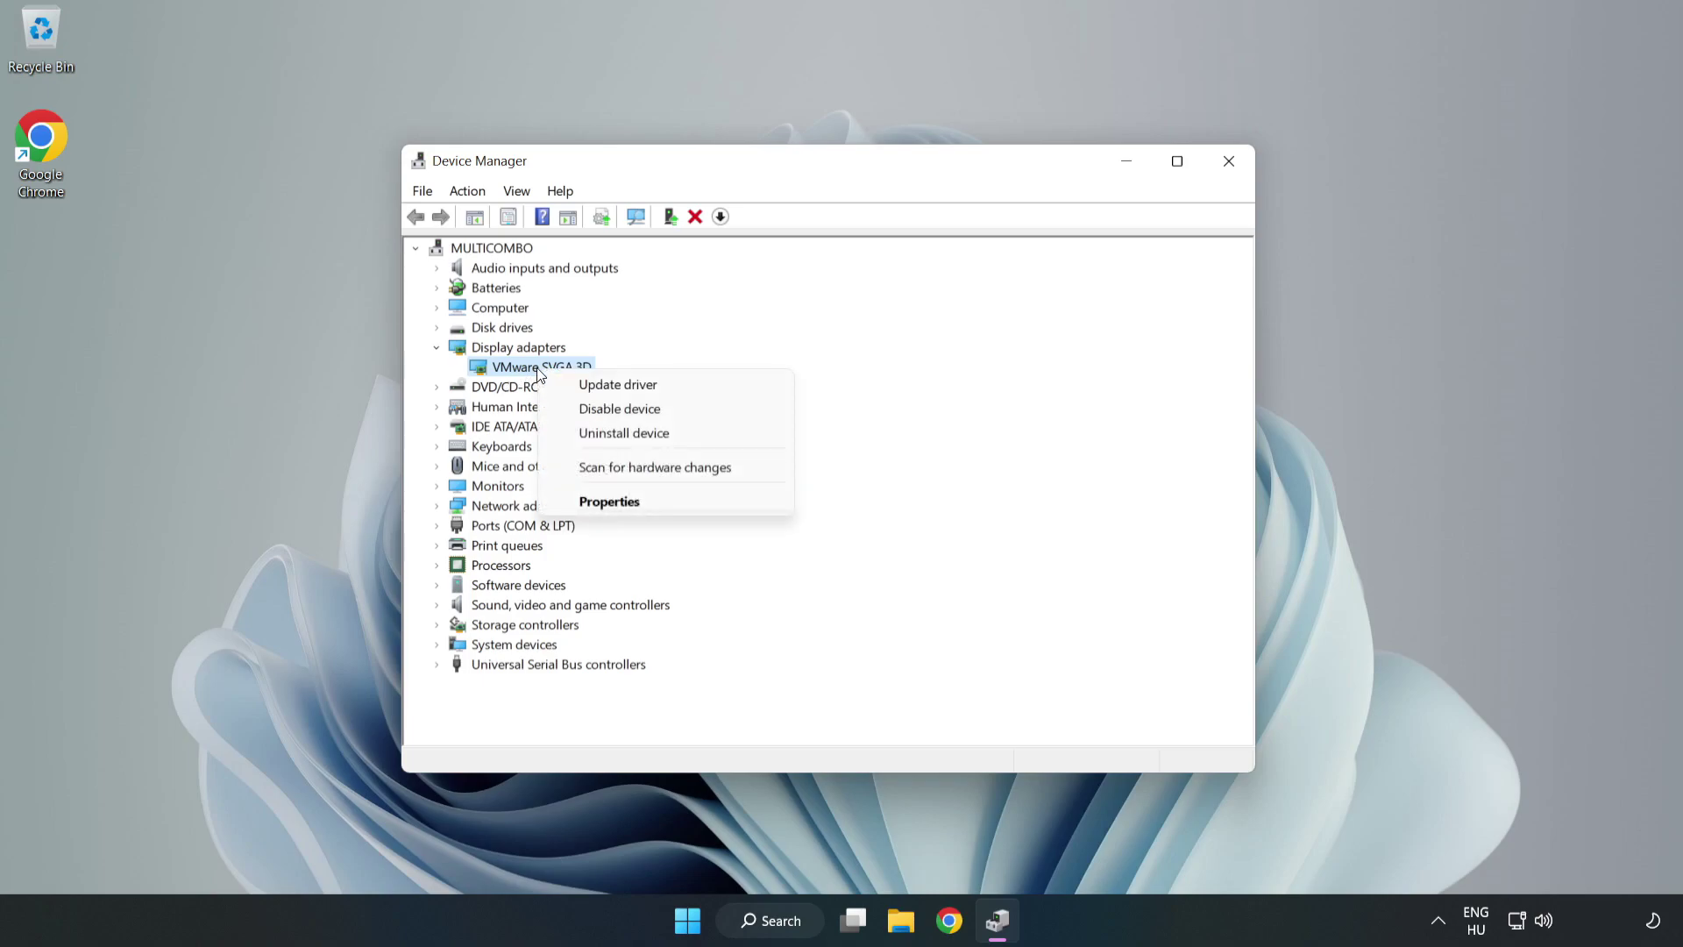
Run an automatic driver search for VMware SVGA 3D, confirm it's current, and close Device Manager
left_click(633, 388)
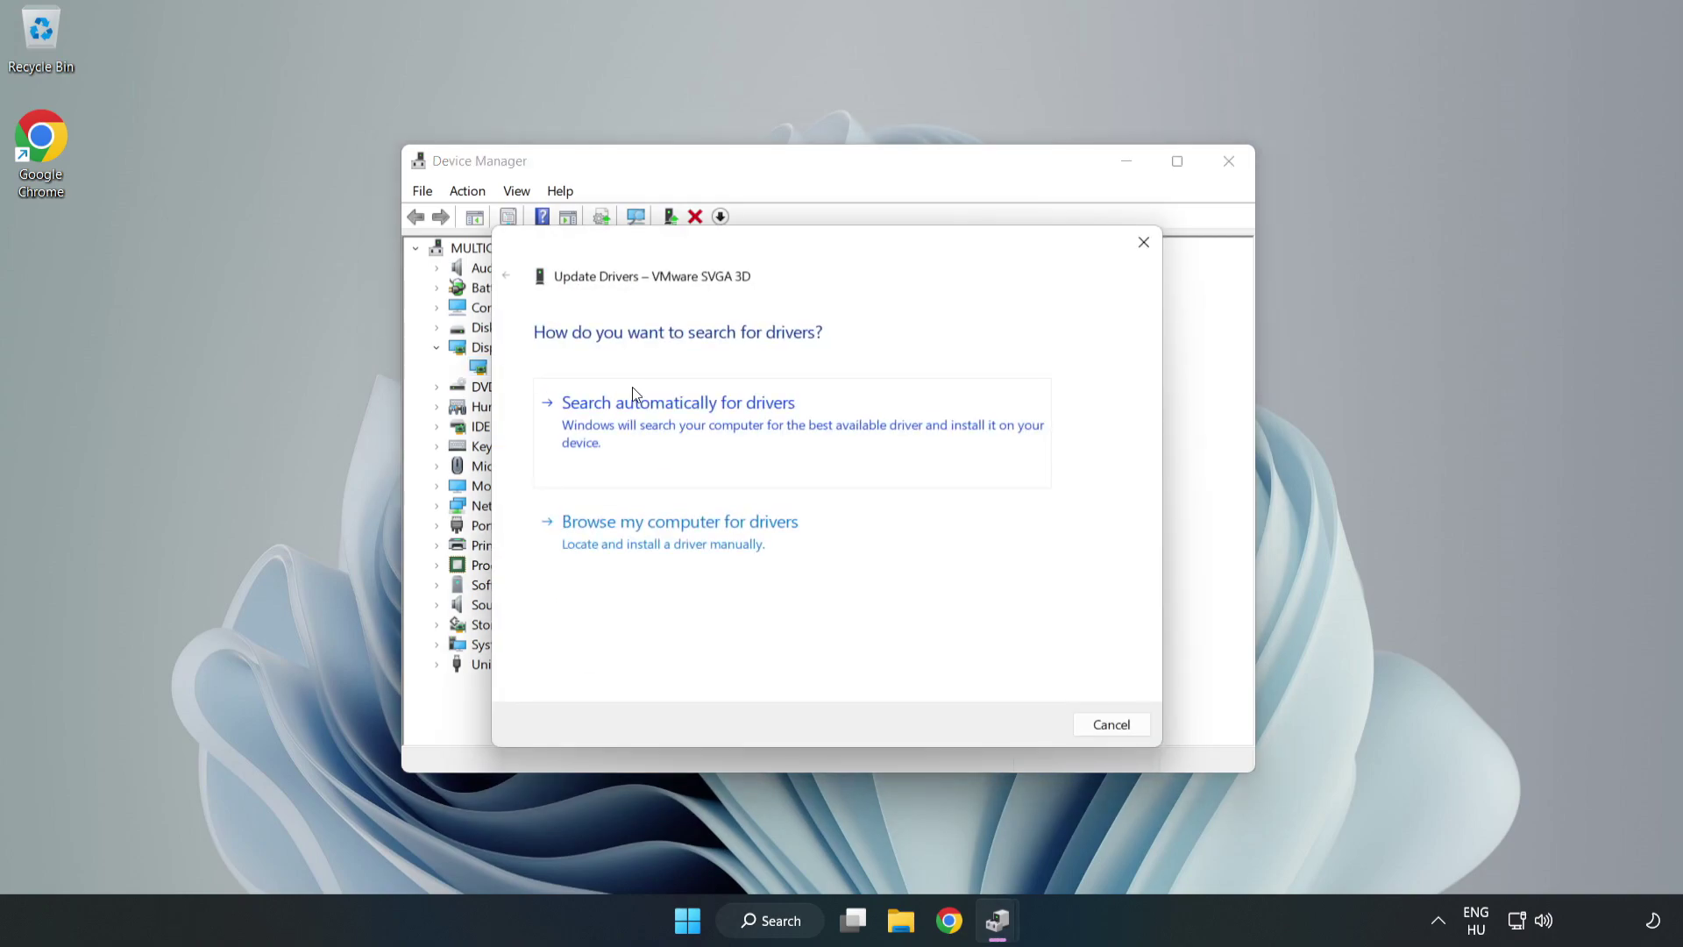
left_click_drag(690, 255, 703, 225)
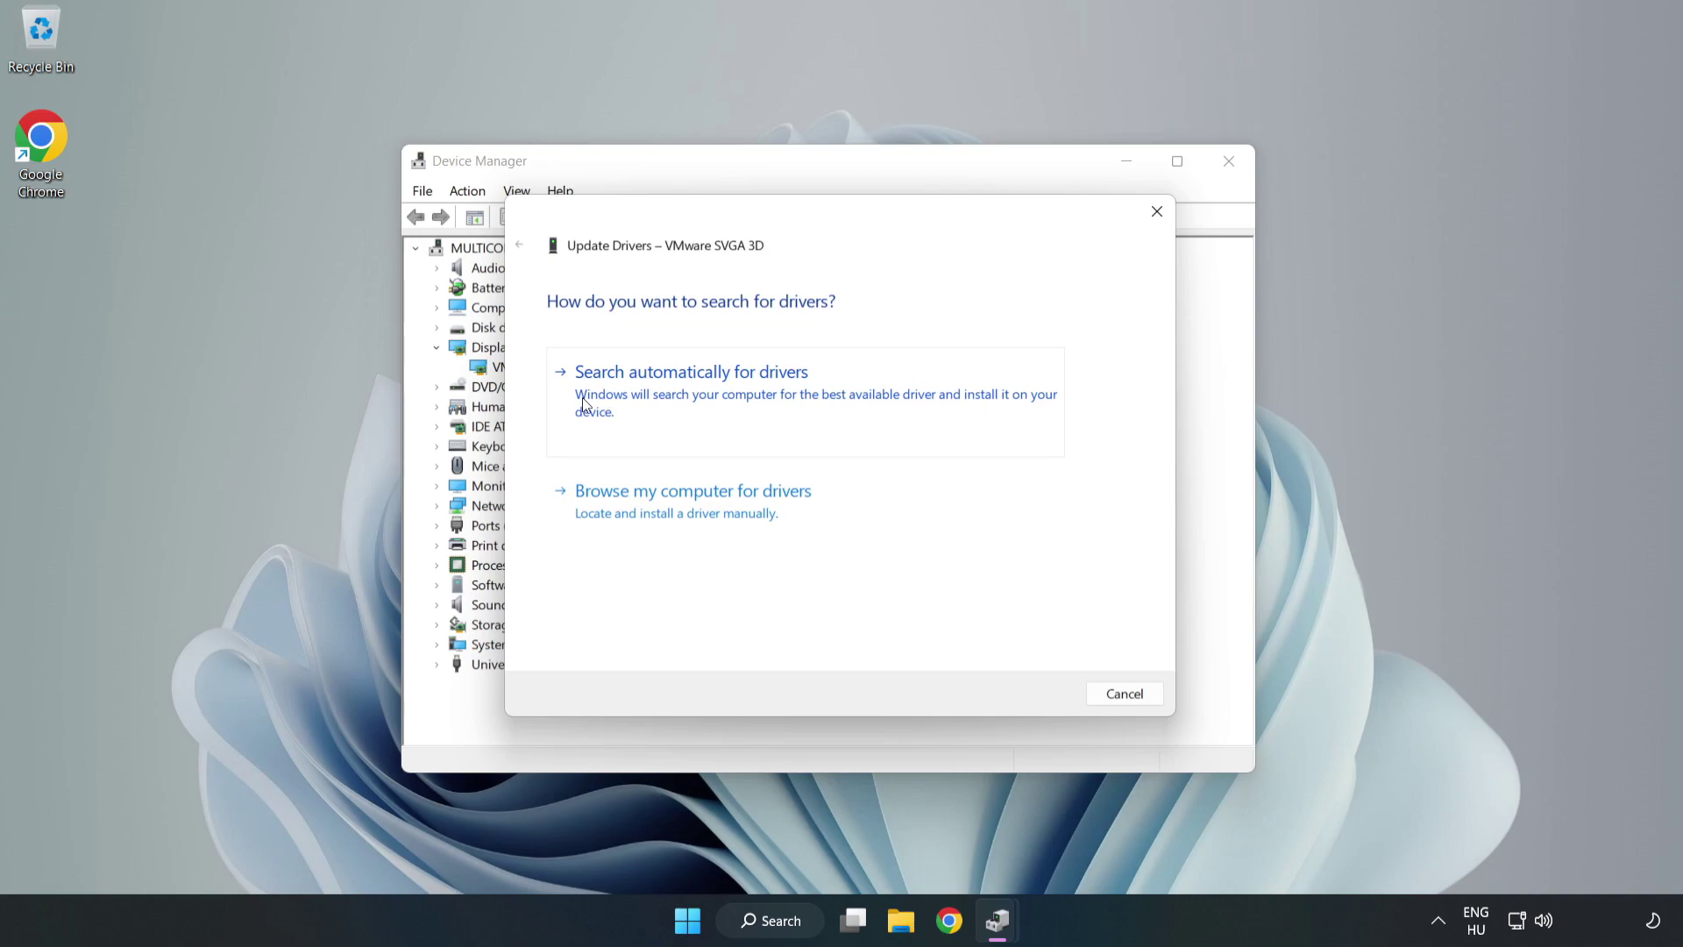
left_click(693, 396)
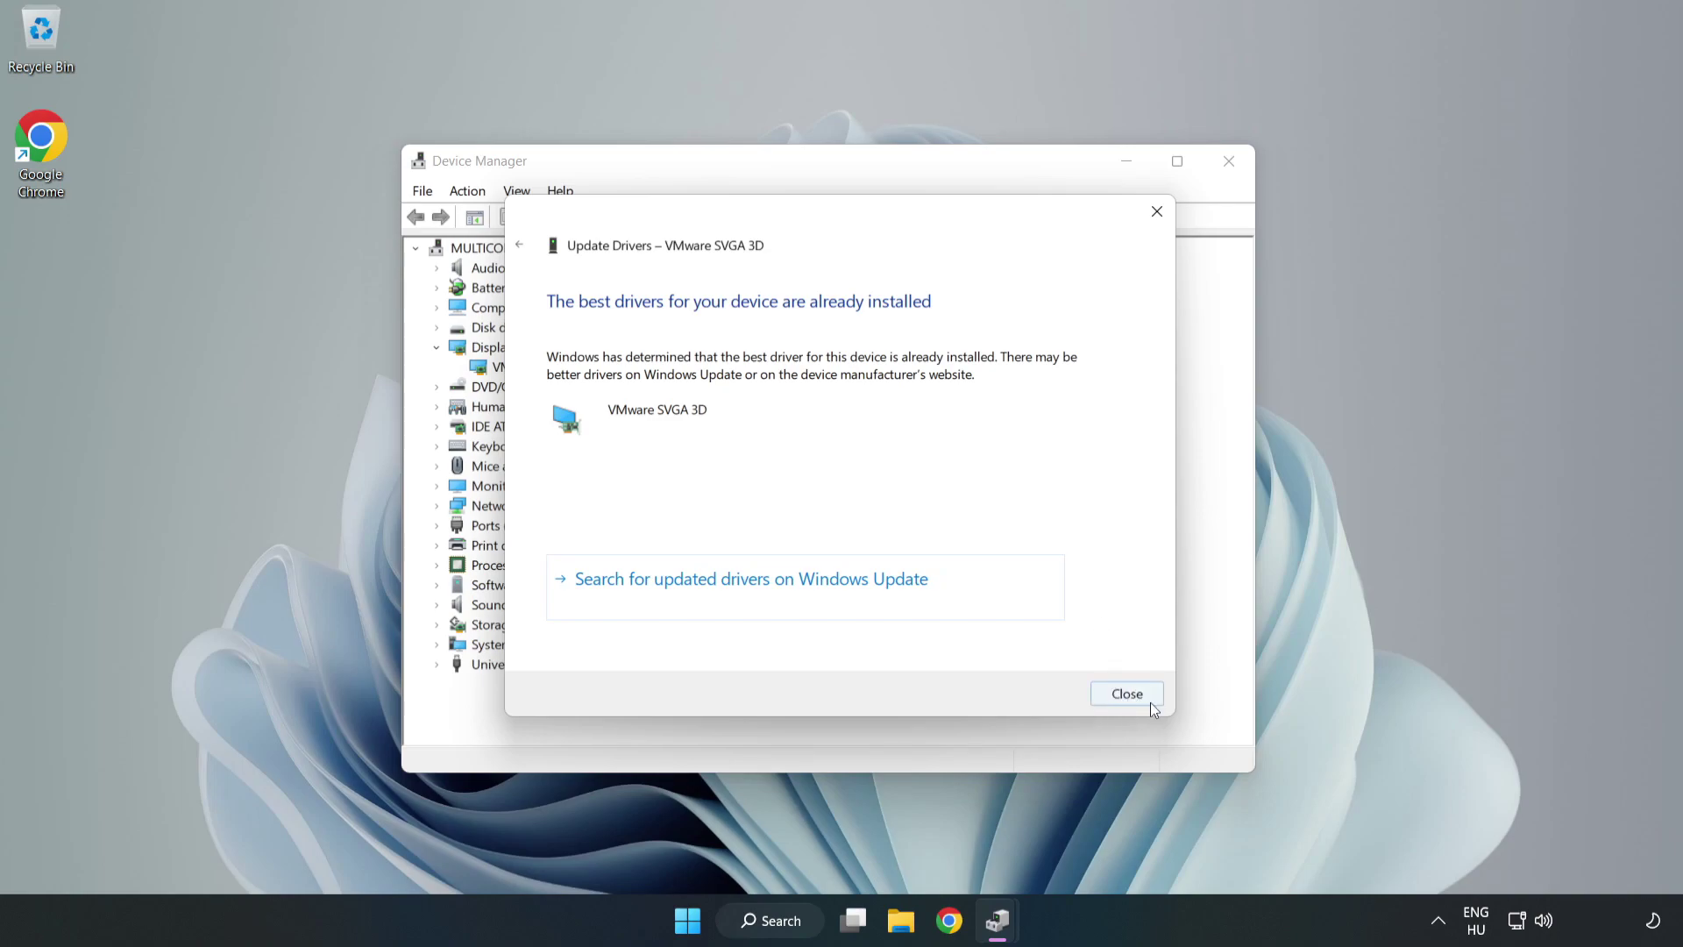
left_click(1127, 694)
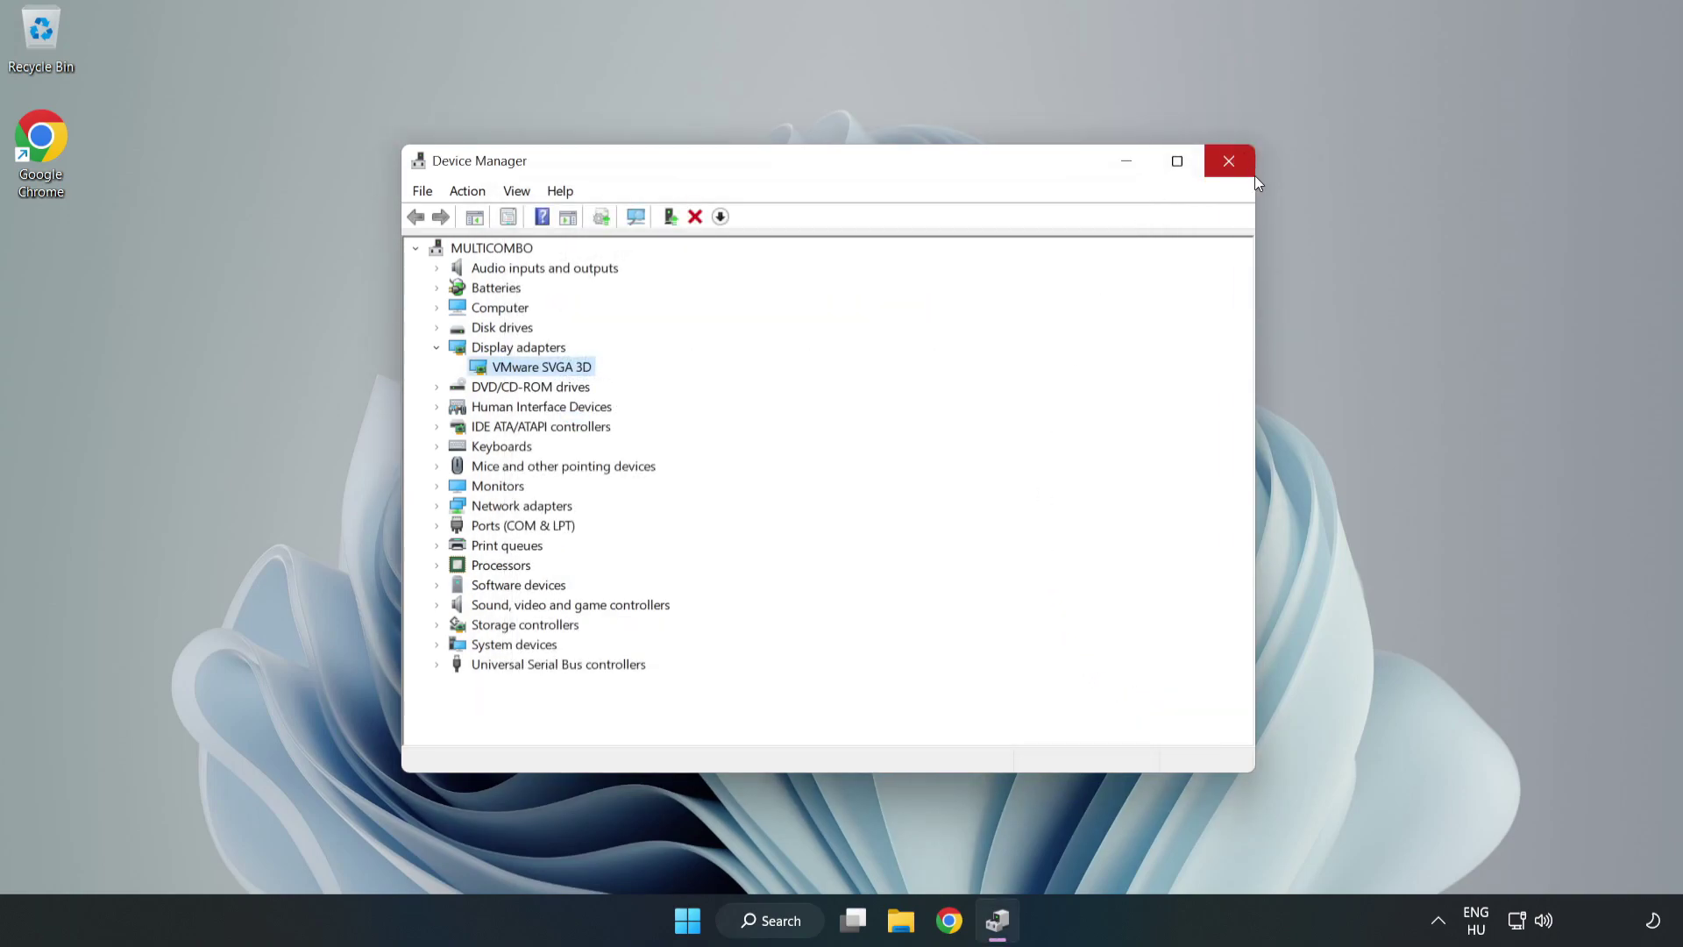
left_click(1230, 162)
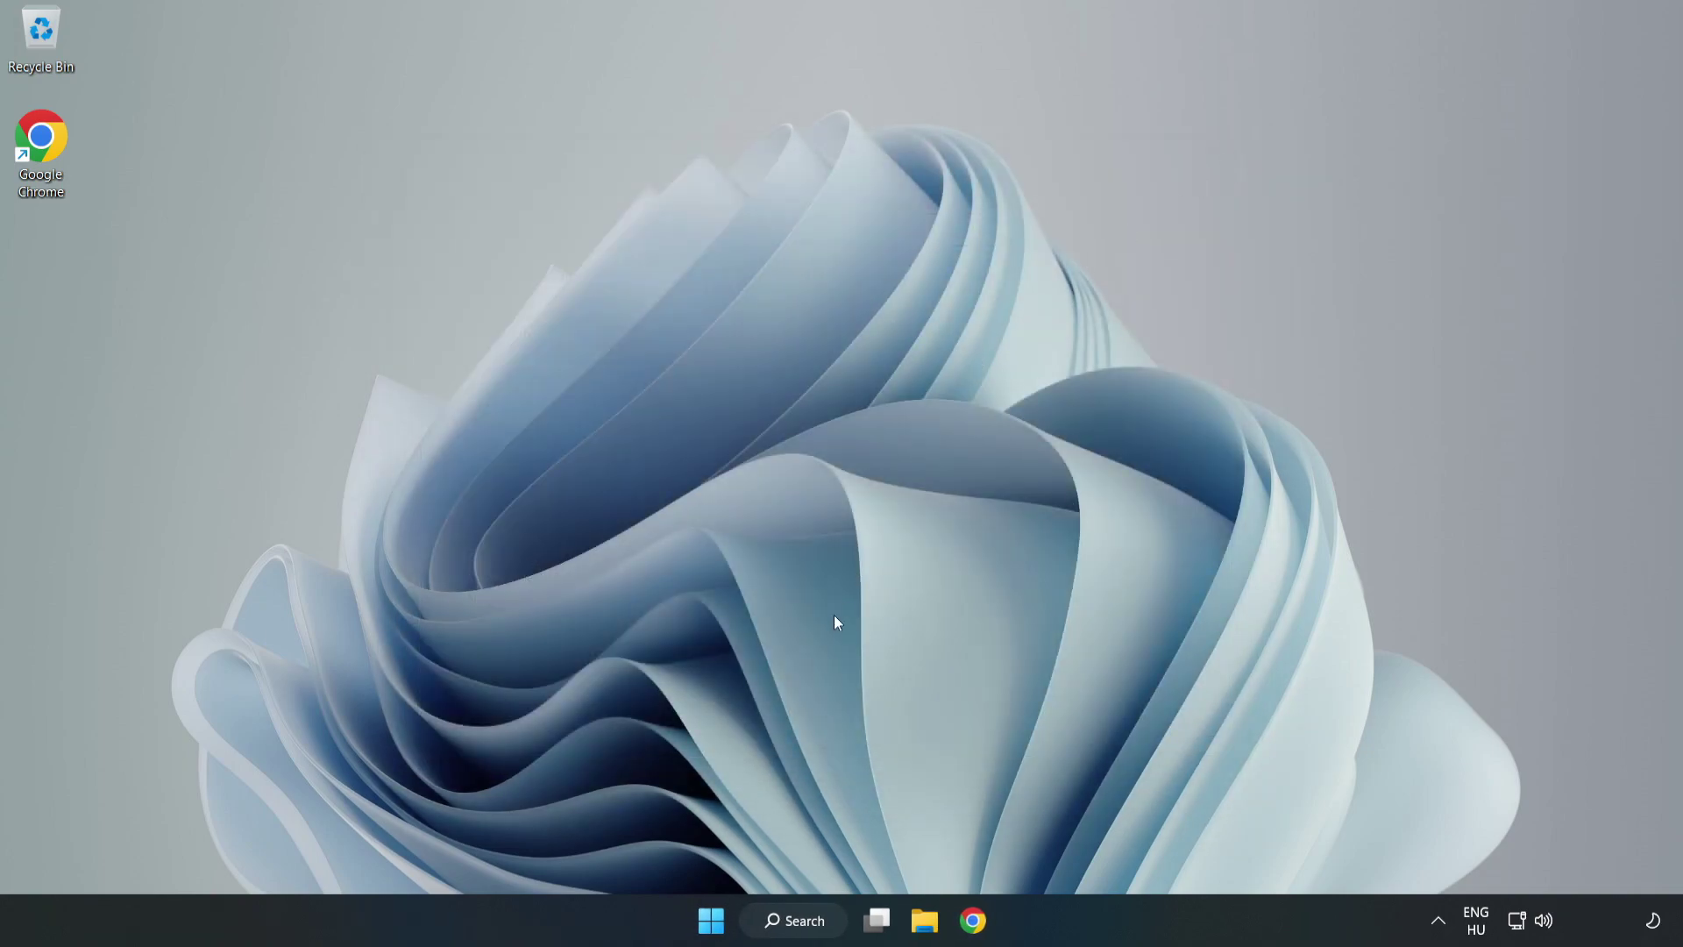
Search for 'game mode' and open the Game Mode settings page
left_click(817, 925)
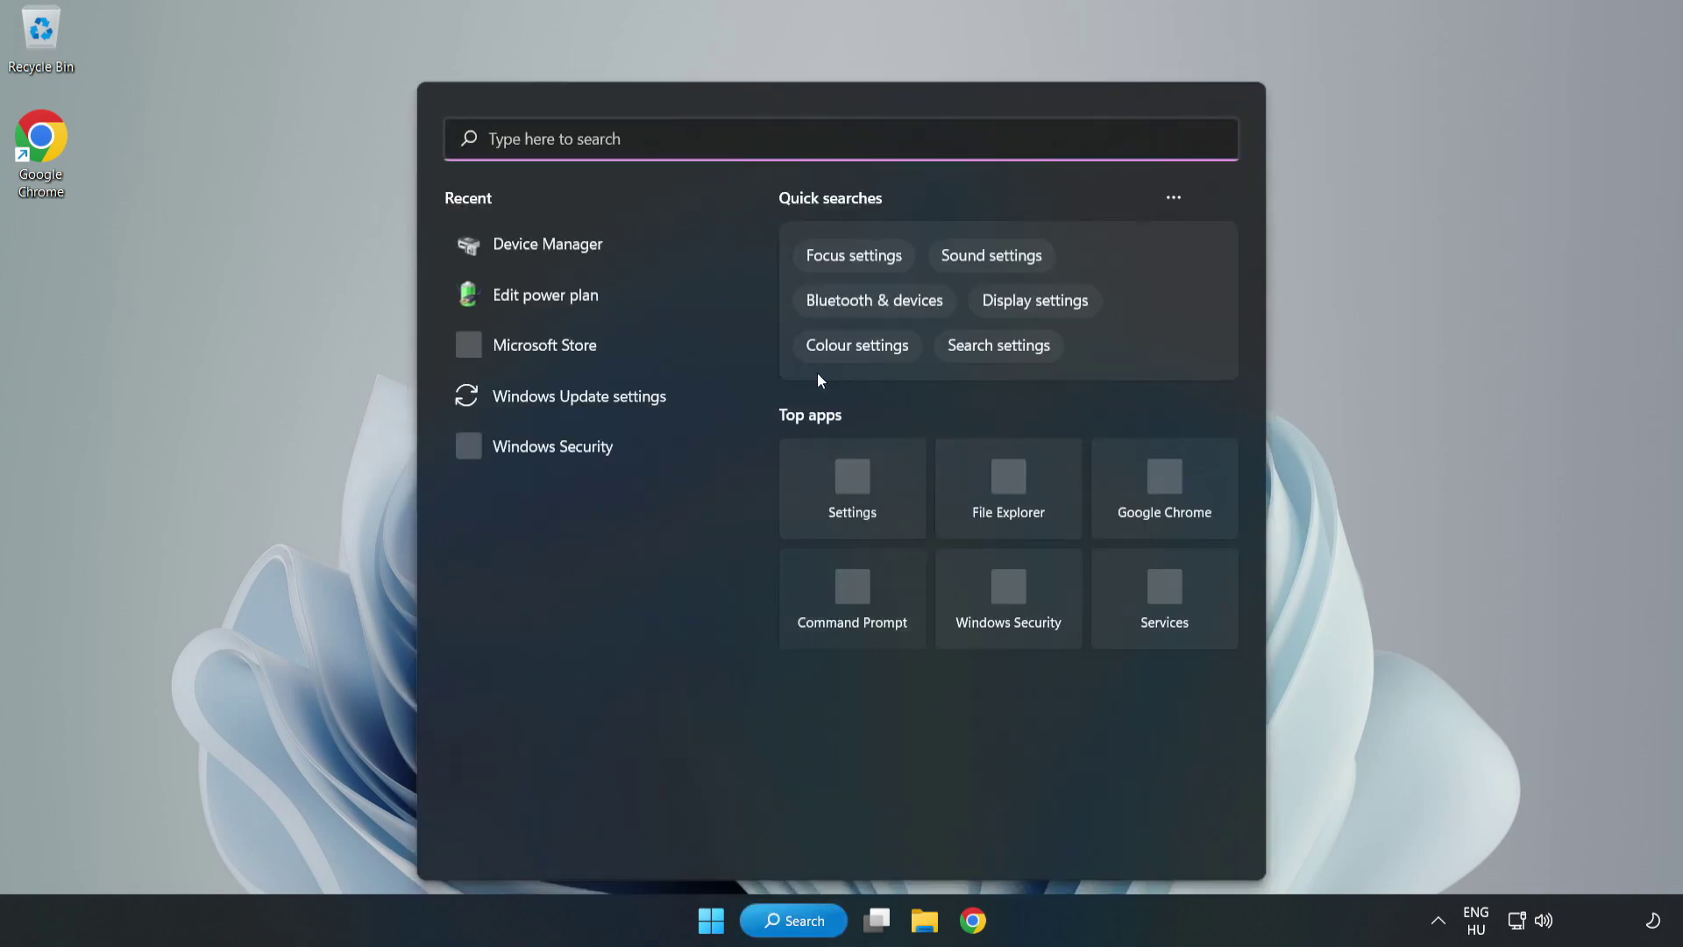
type("game mode")
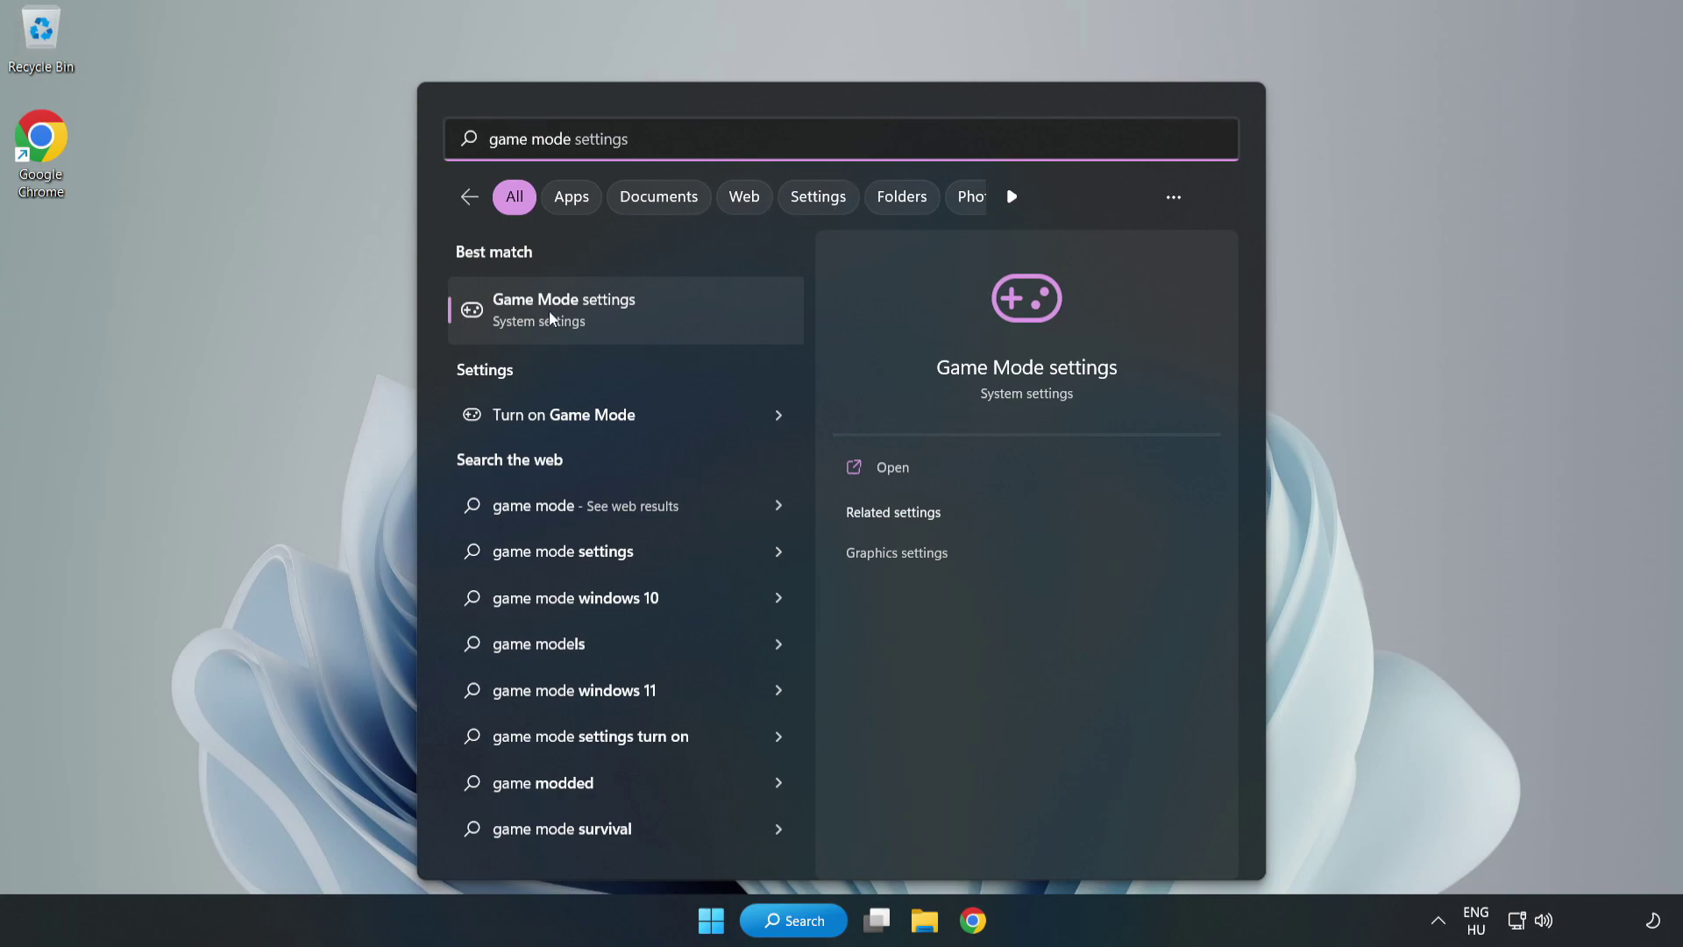
left_click(603, 318)
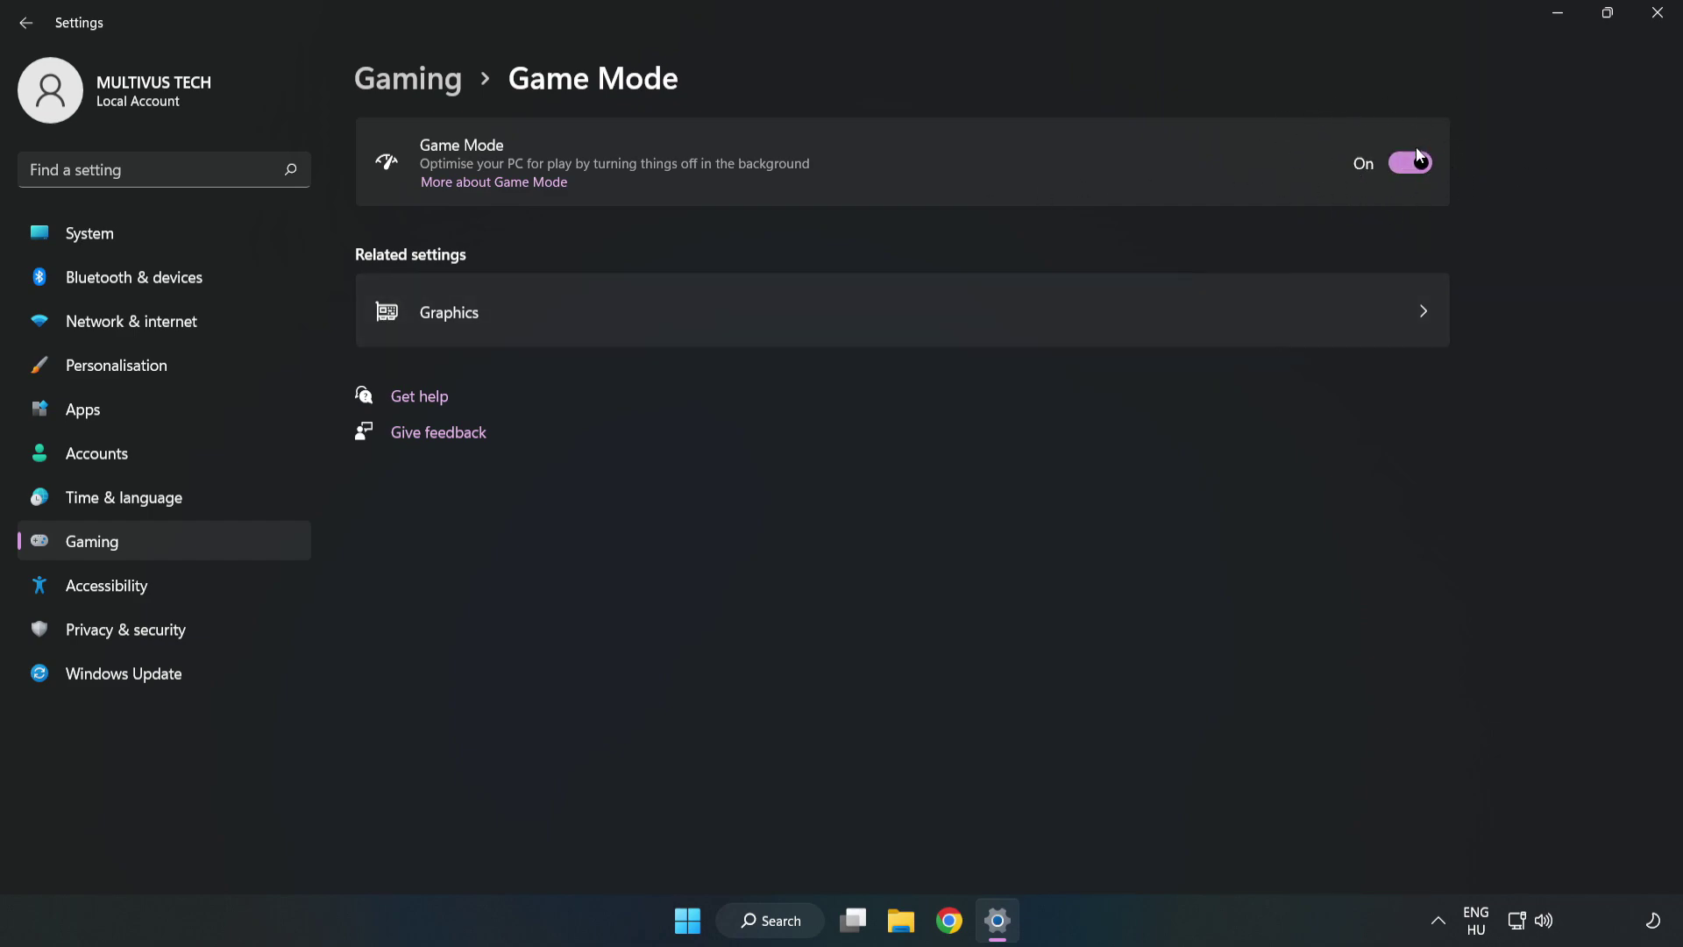
Turn off the controller-button shortcut under Gaming > Xbox Game Bar and close Settings
left_click(430, 91)
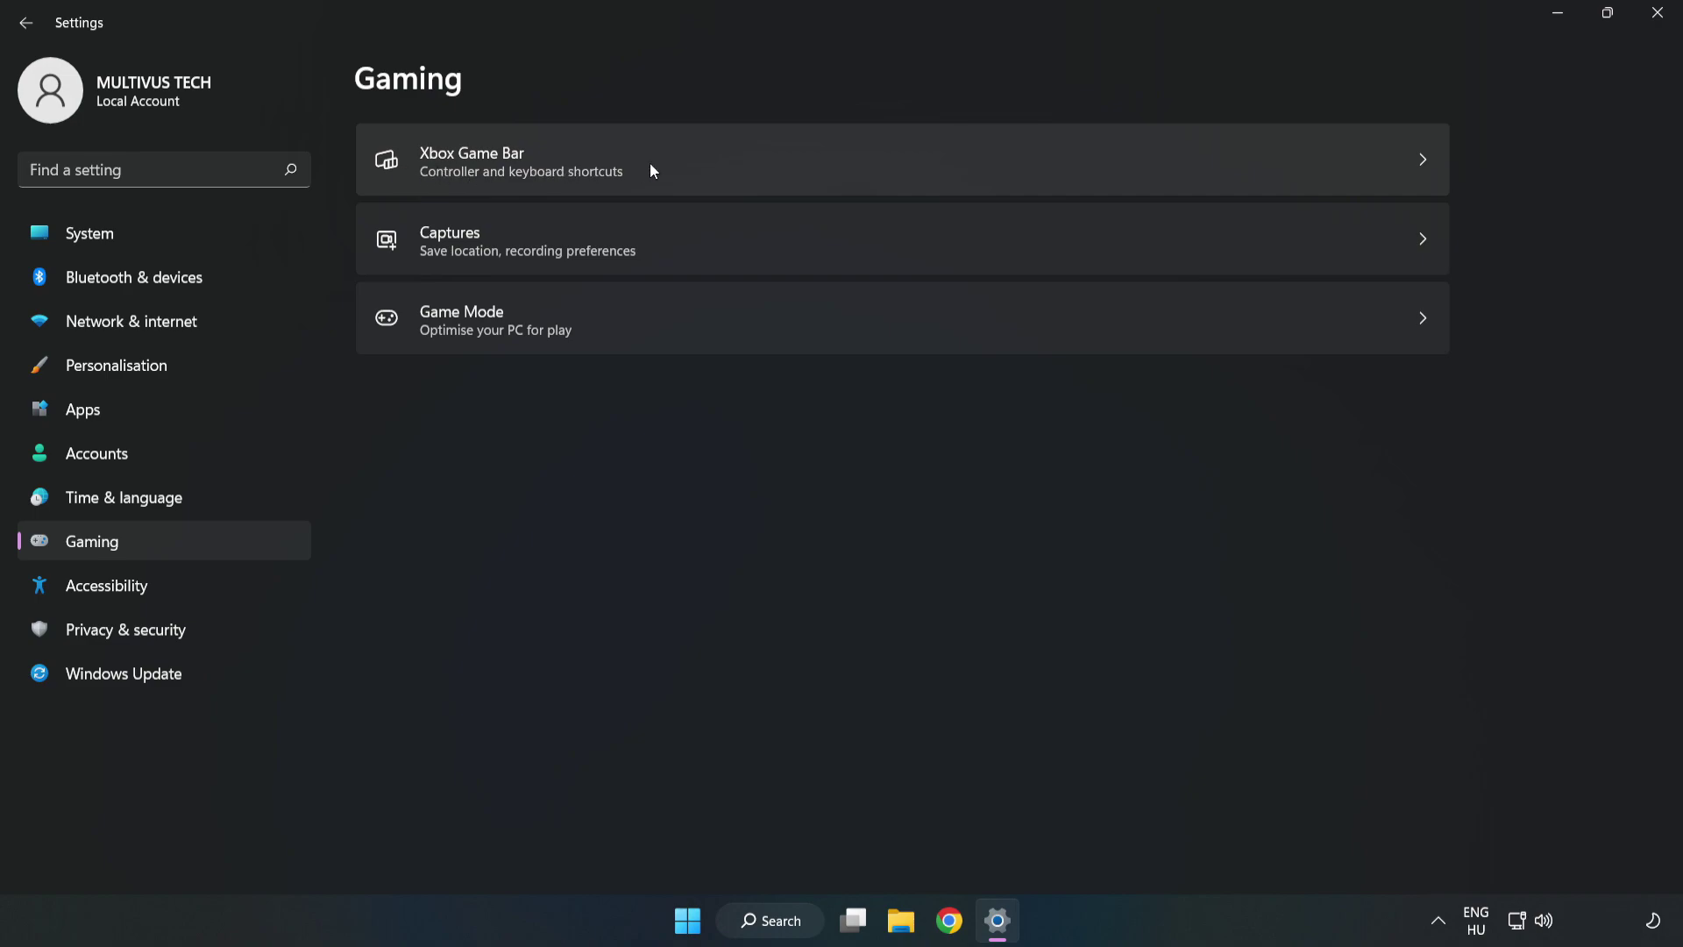
left_click(714, 161)
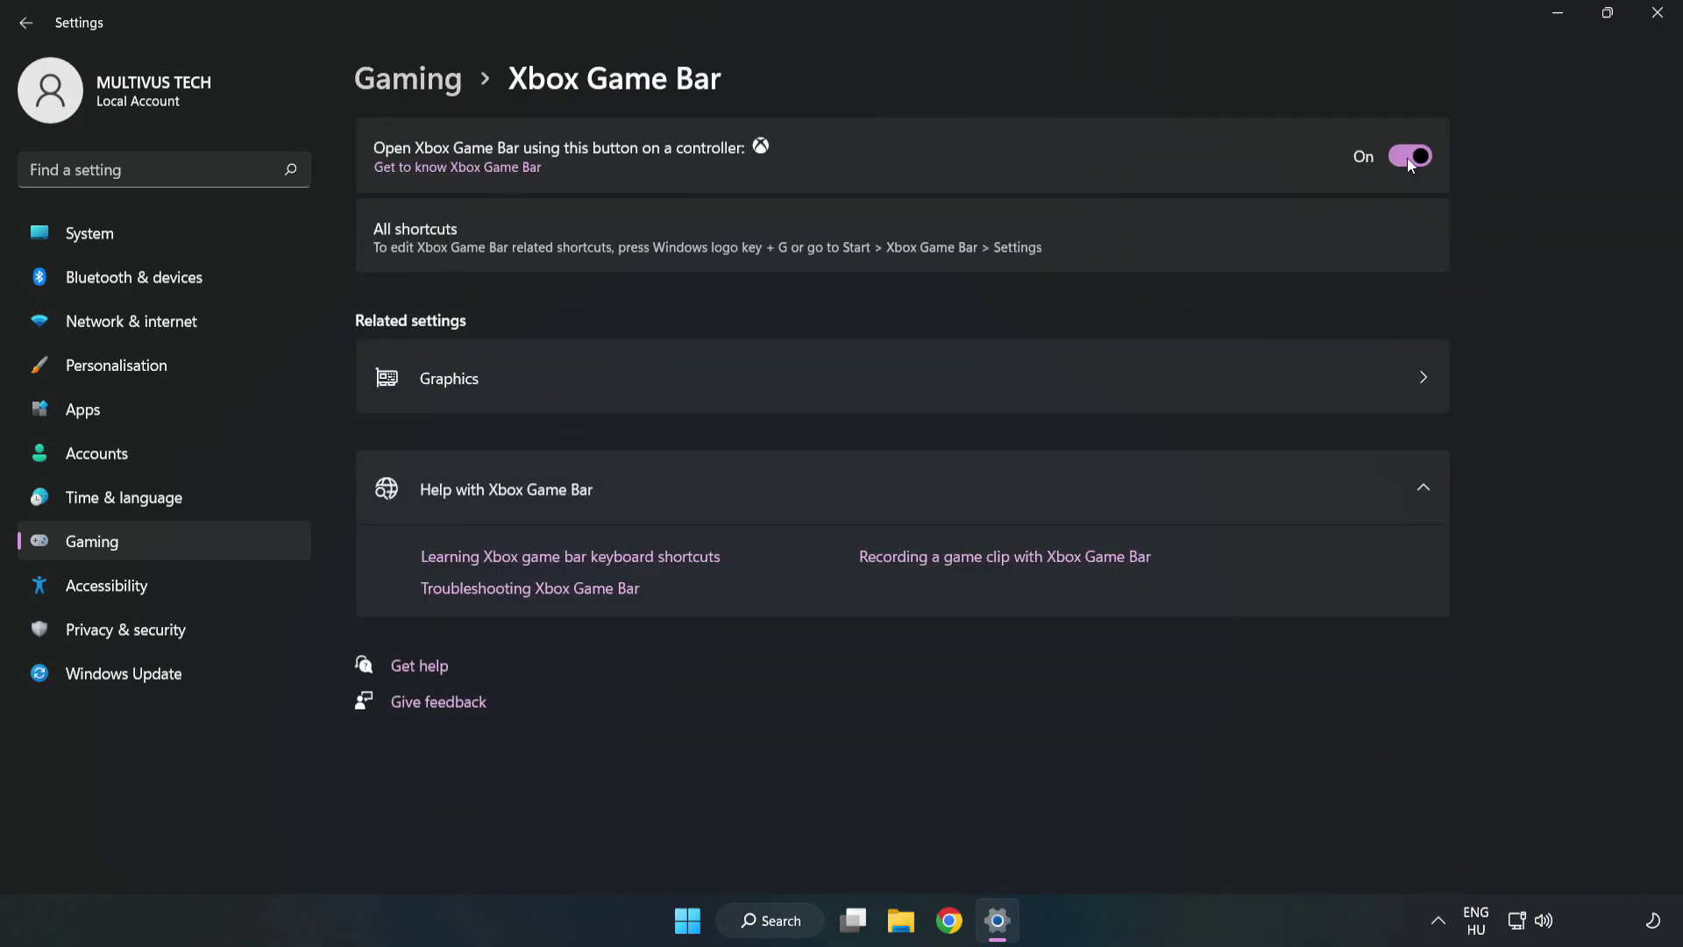
left_click(1408, 157)
left_click(1658, 24)
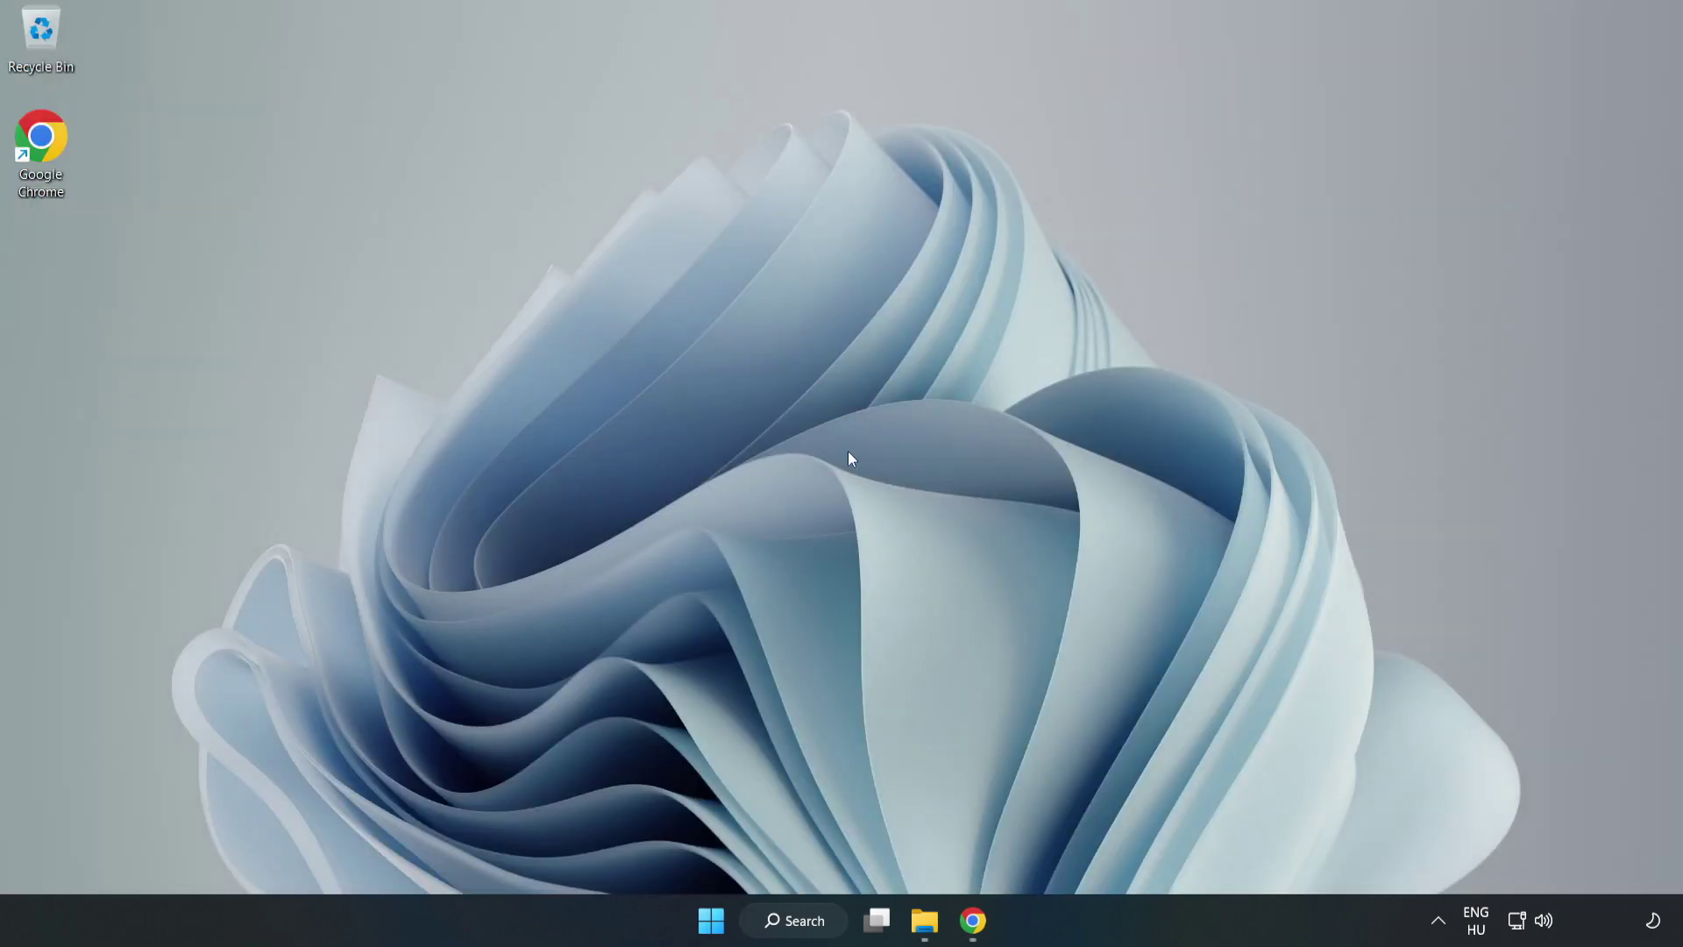
Launch Task Manager from the Start button's right-click menu
right_click(715, 926)
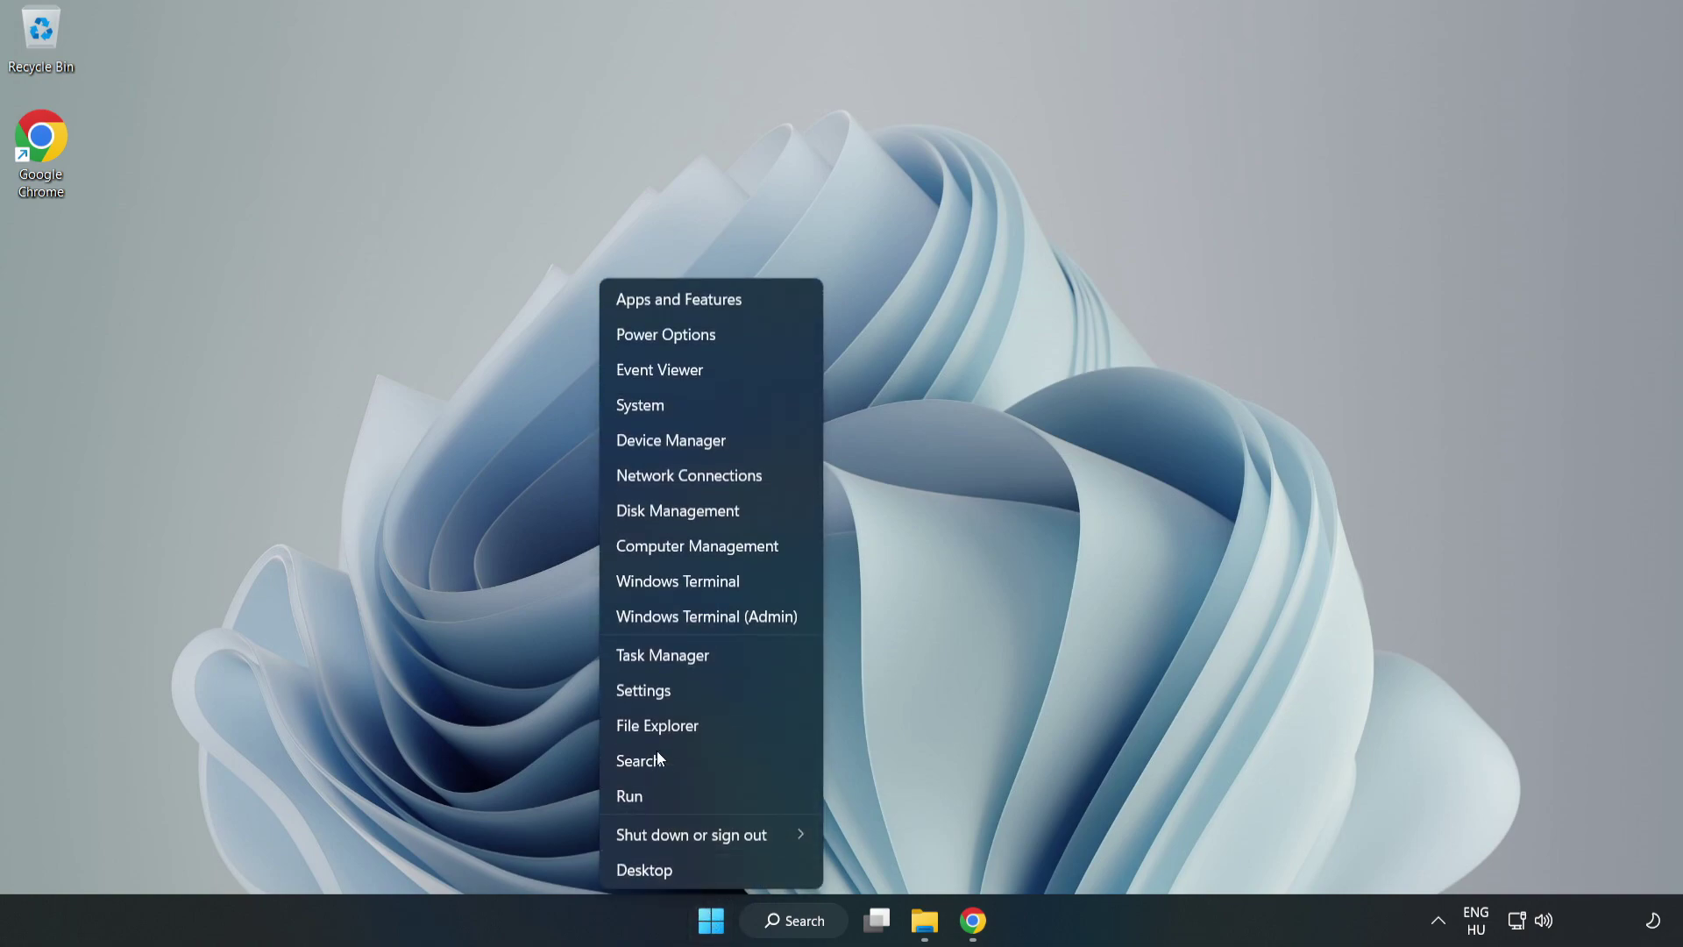
left_click(736, 663)
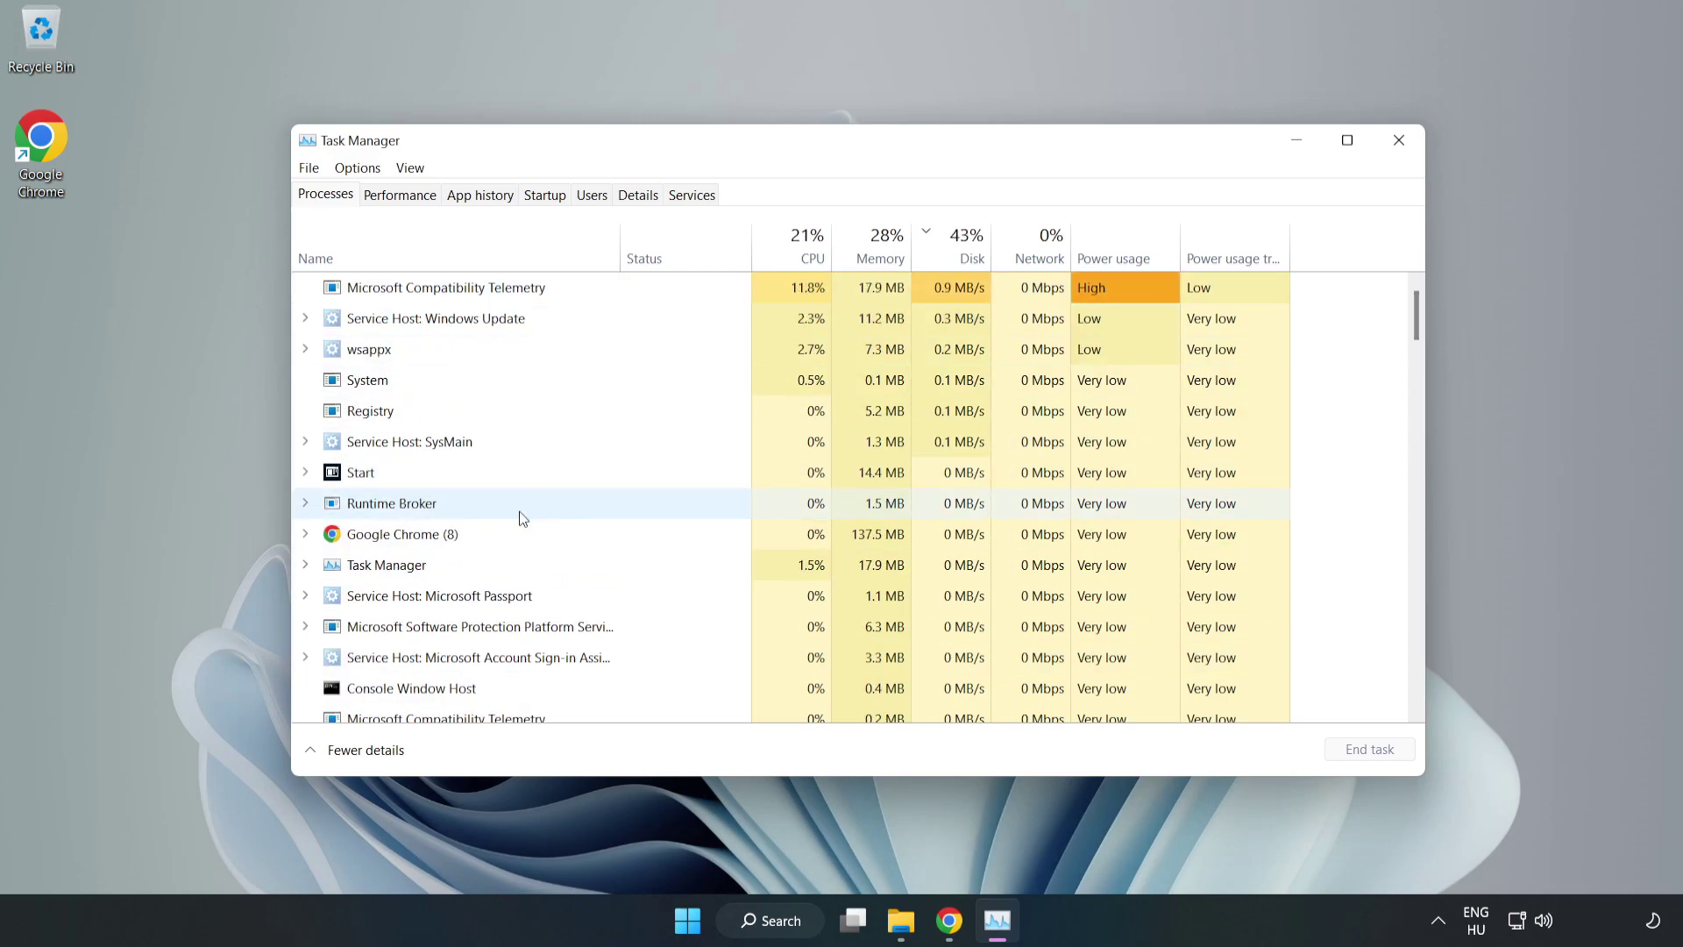
End the Google Chrome (8) process group on the Processes tab
left_click(455, 539)
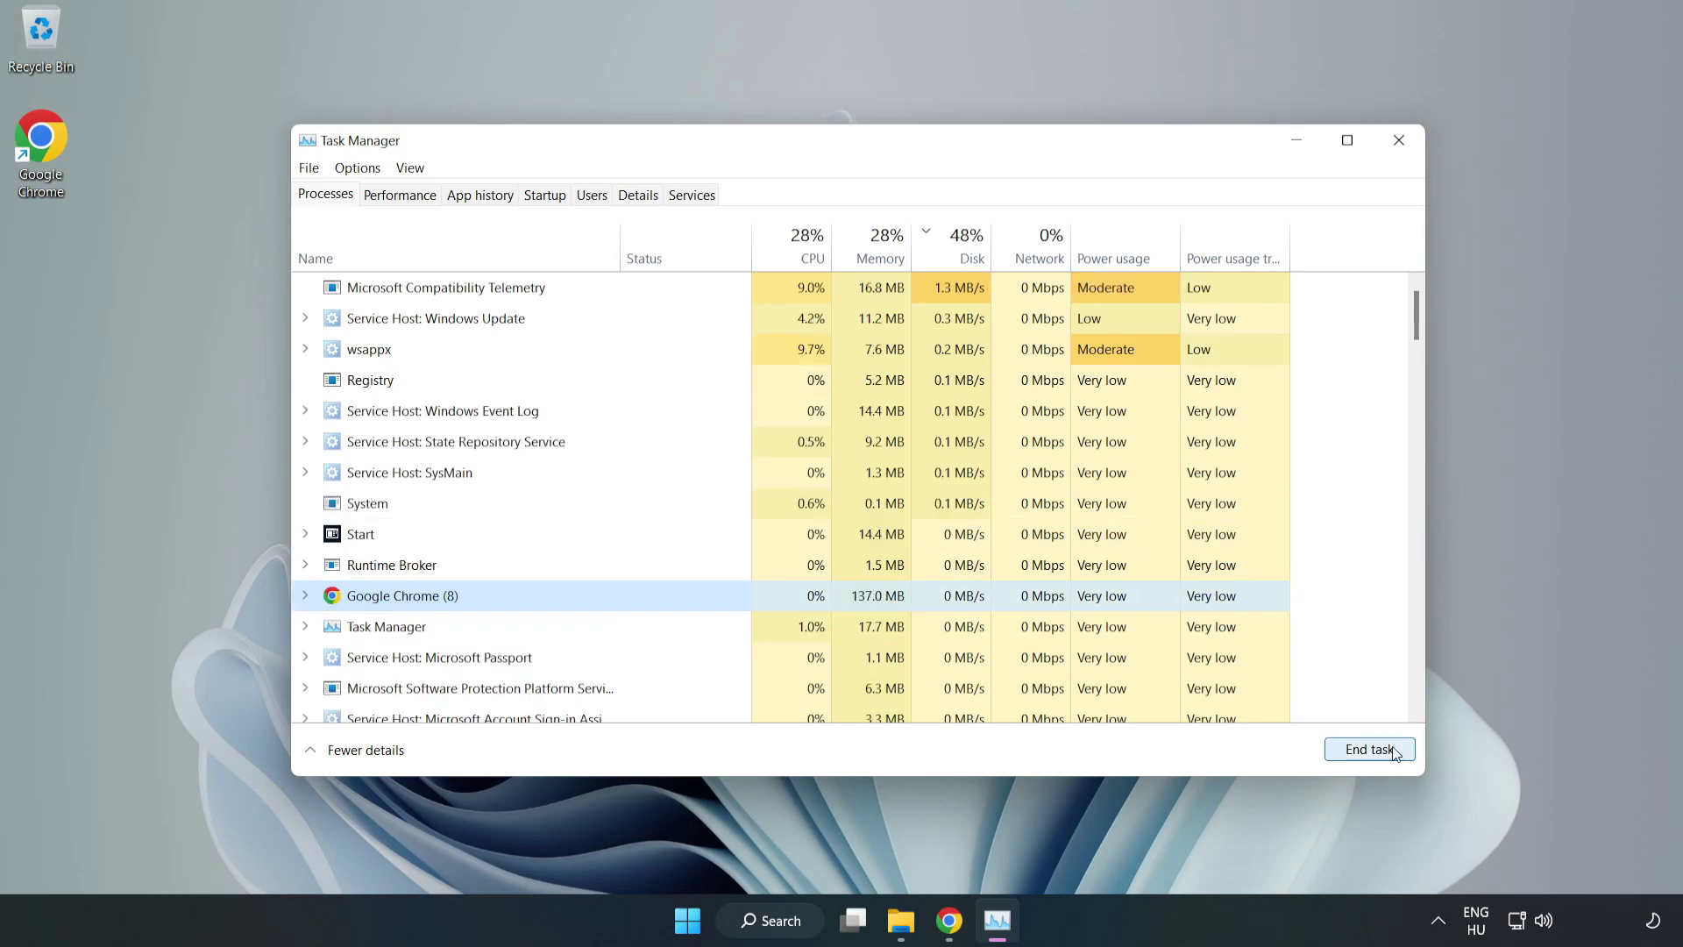
left_click(1361, 757)
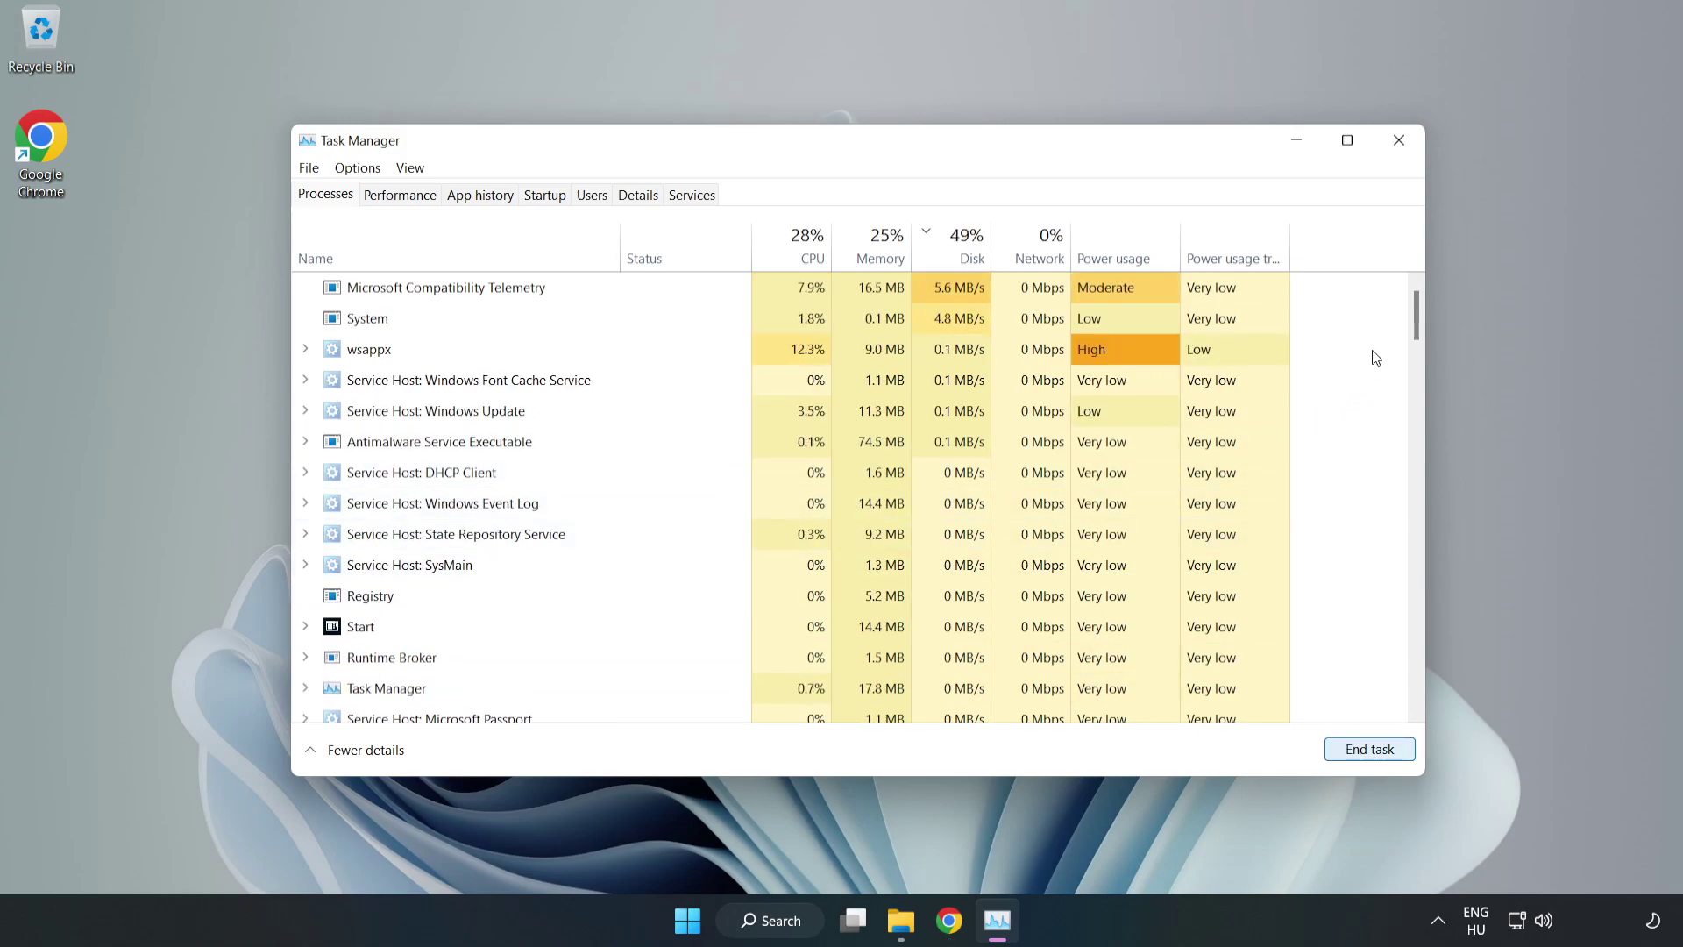
mouse_move(1421, 325)
left_mouse_down()
mouse_move(1418, 601)
mouse_move(1391, 331)
left_mouse_up()
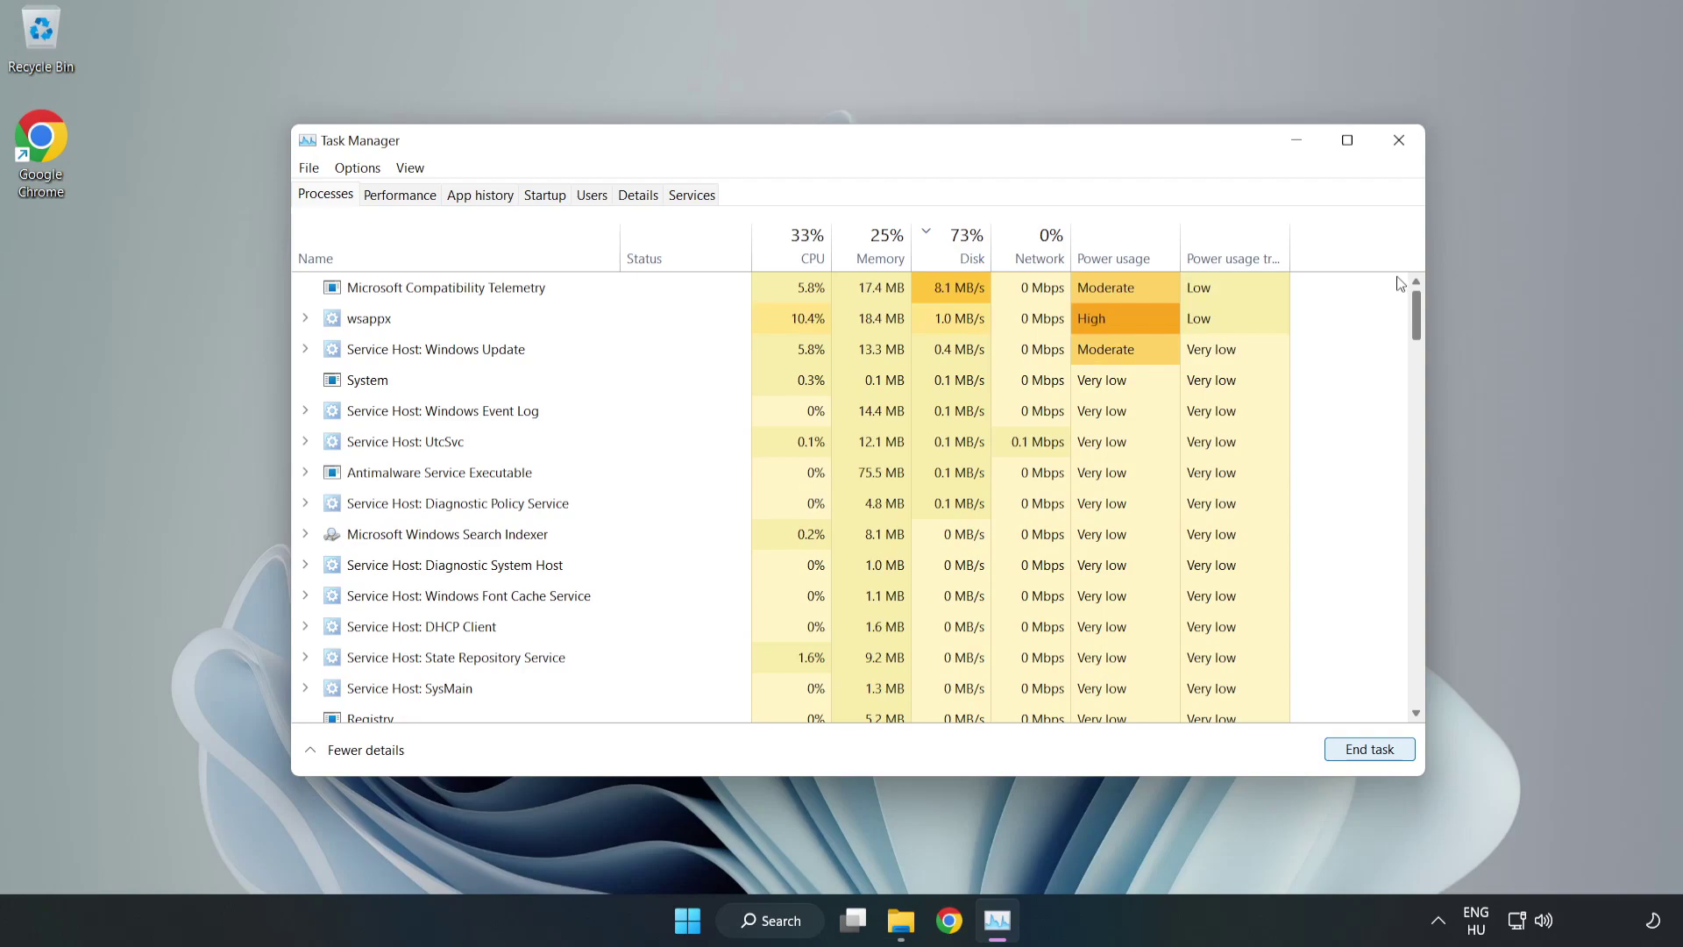
Disable Cortana, Phone Link, Terminal and Xbox App Services as startup apps, then close Task Manager
left_click(545, 195)
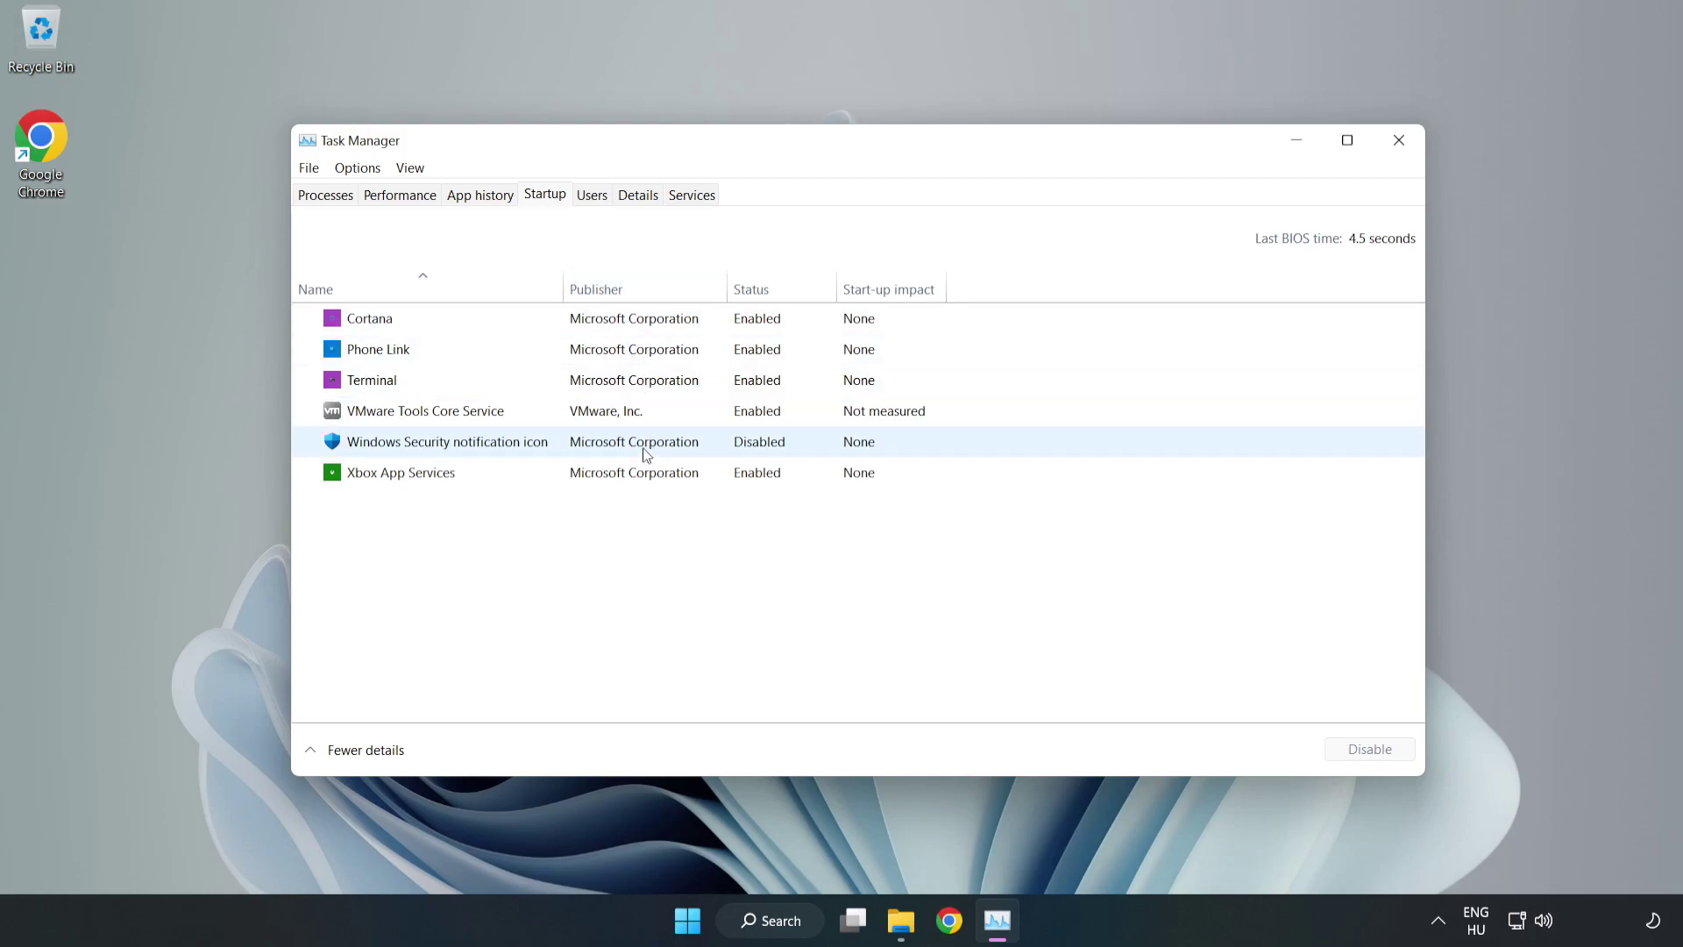
left_click(635, 319)
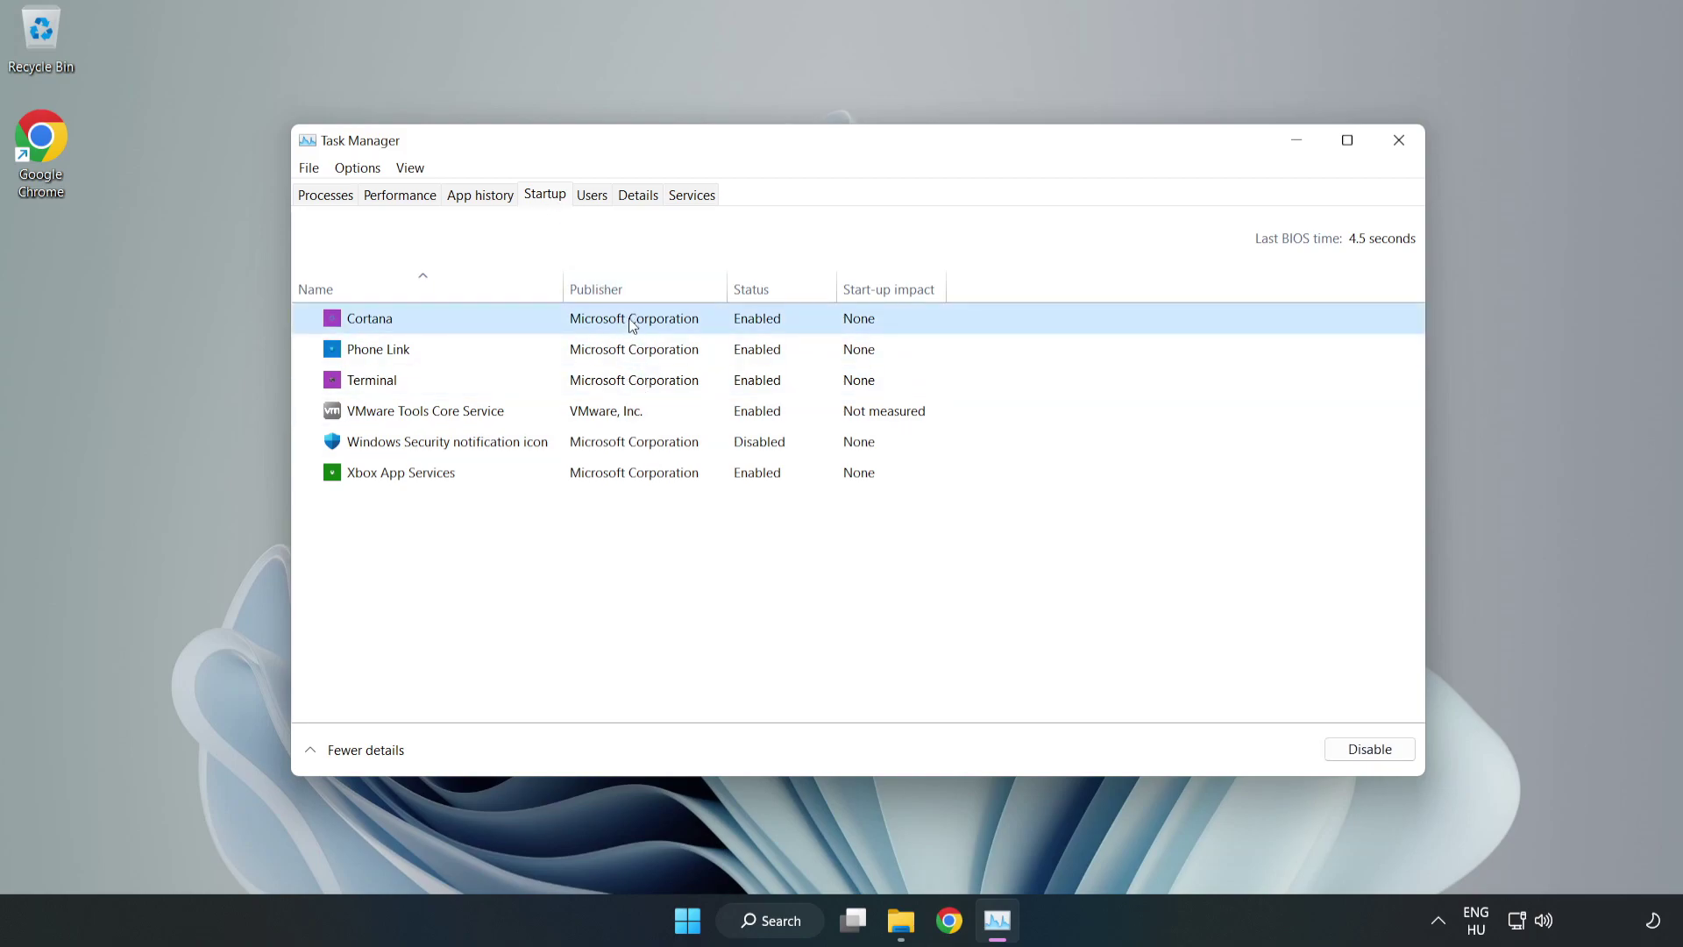
left_click(1353, 759)
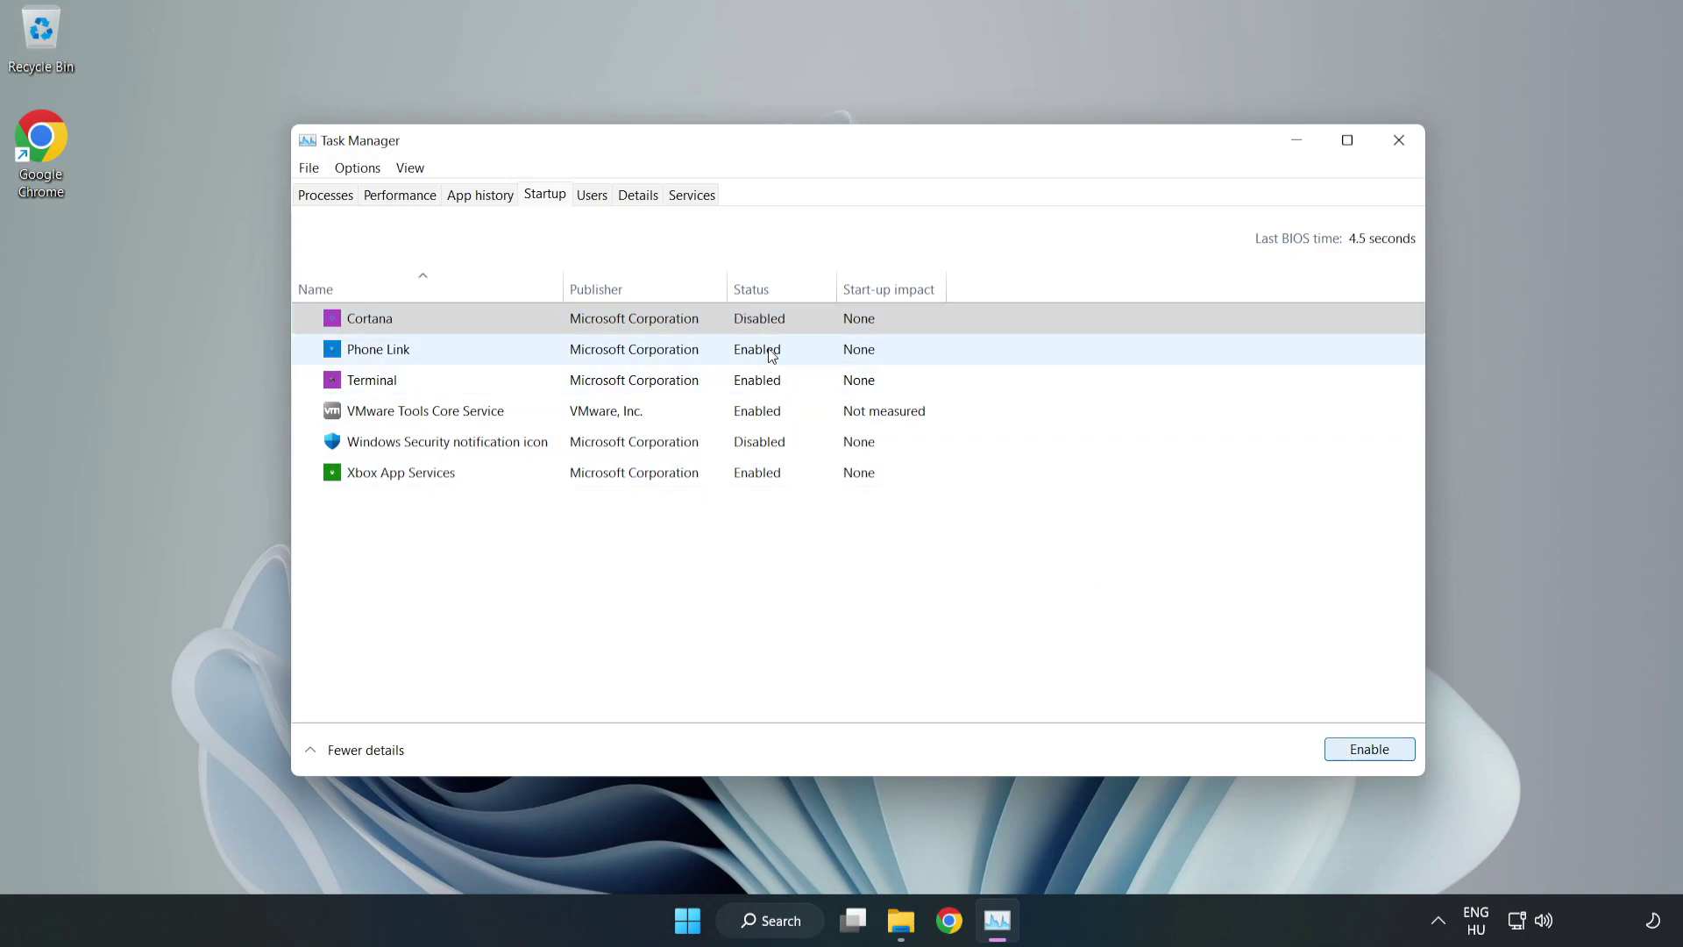
left_click(769, 355)
left_click(1357, 752)
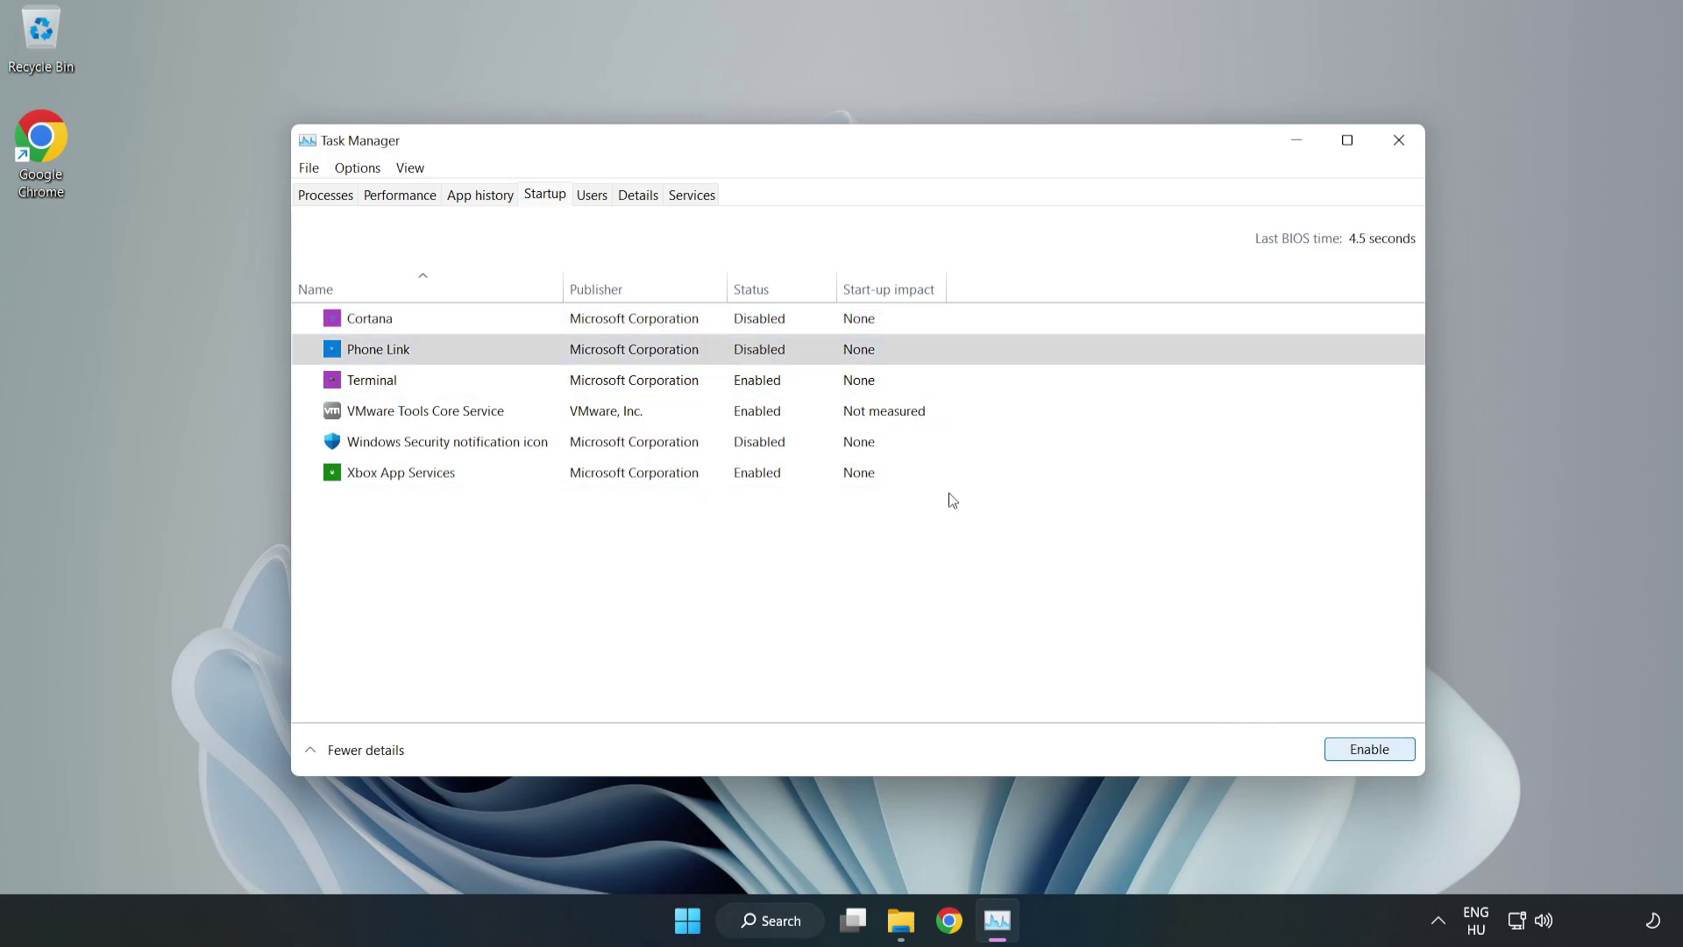
left_click(775, 385)
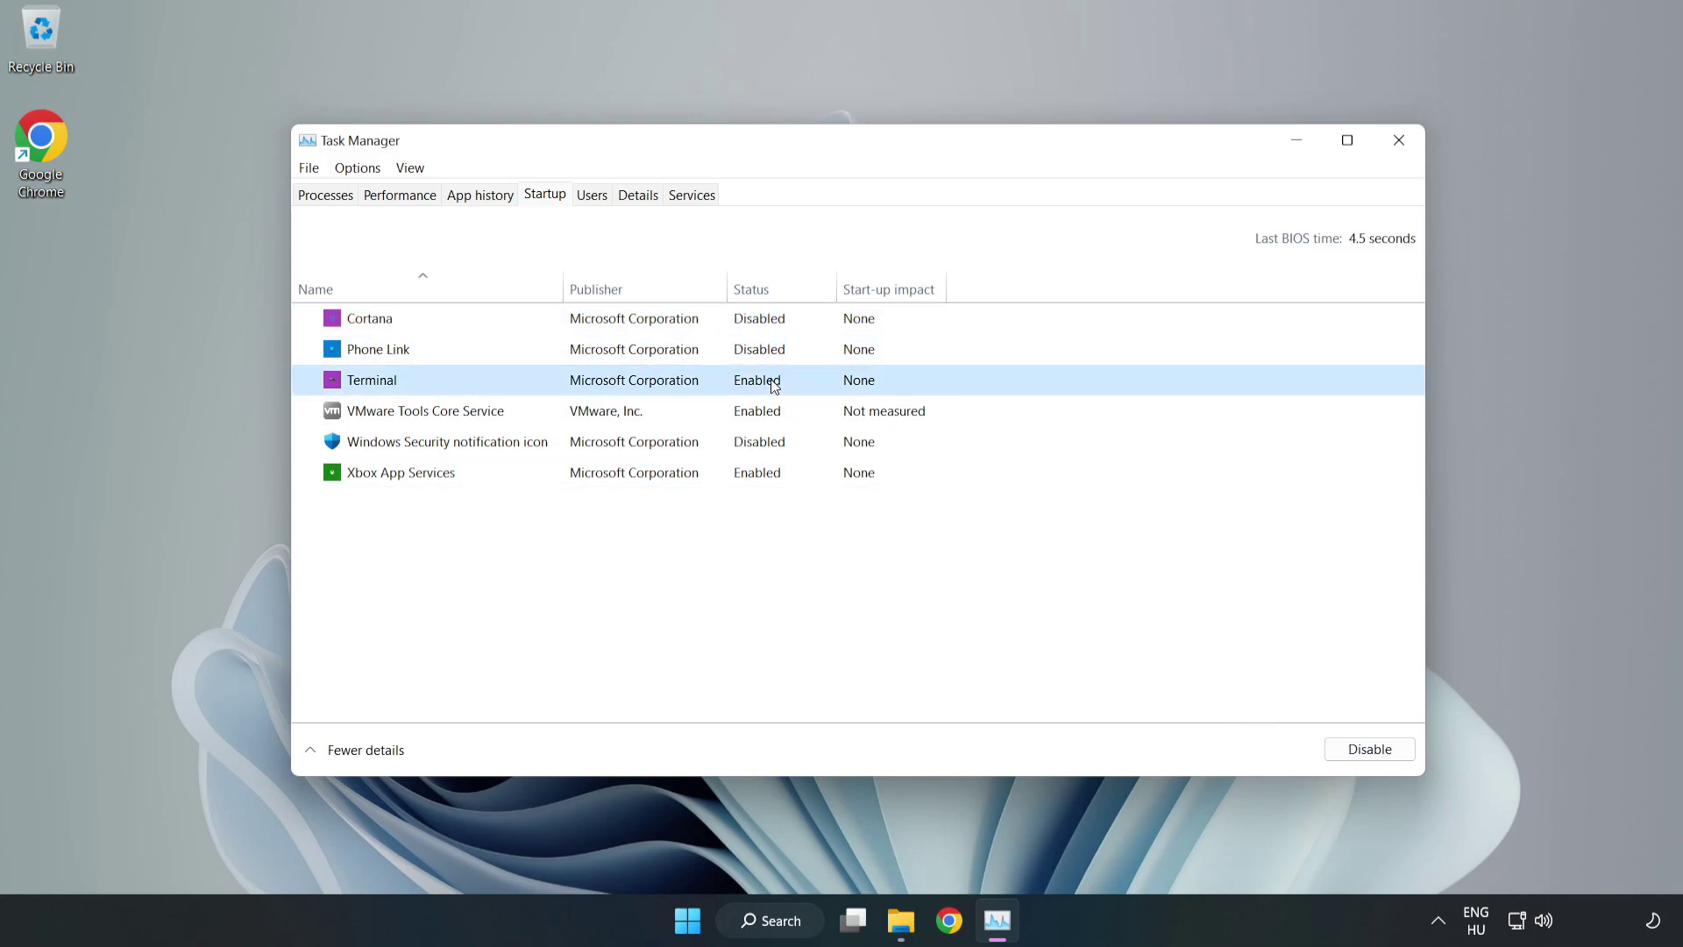
left_click(1376, 753)
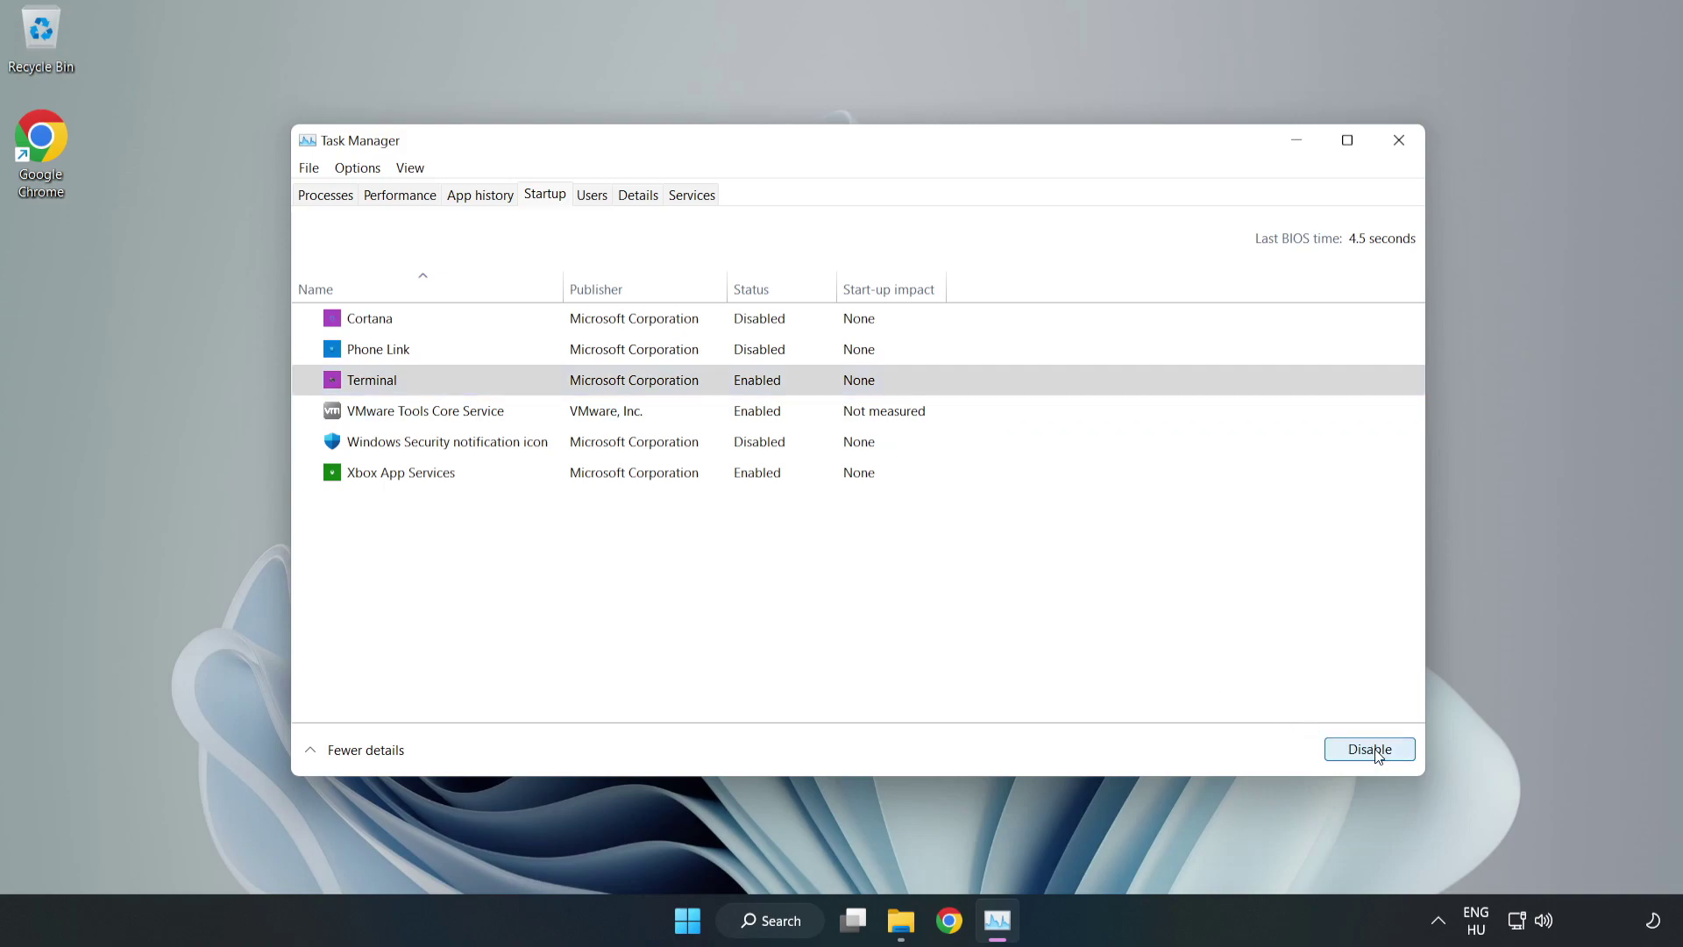
left_click(579, 475)
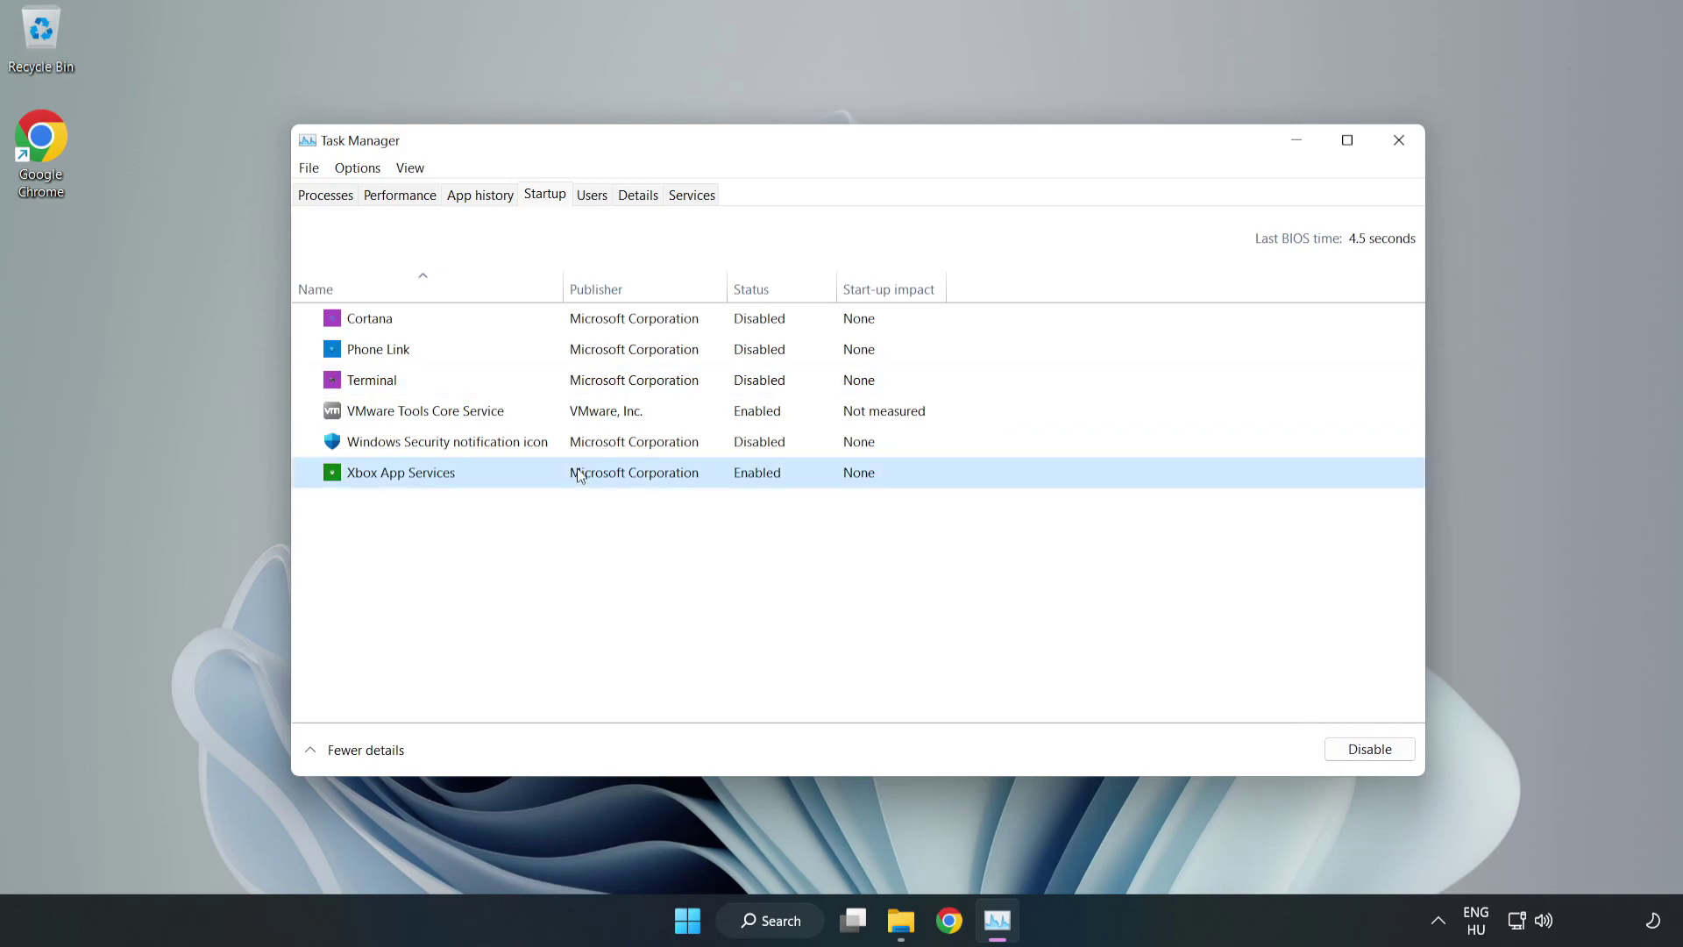
left_click(1339, 754)
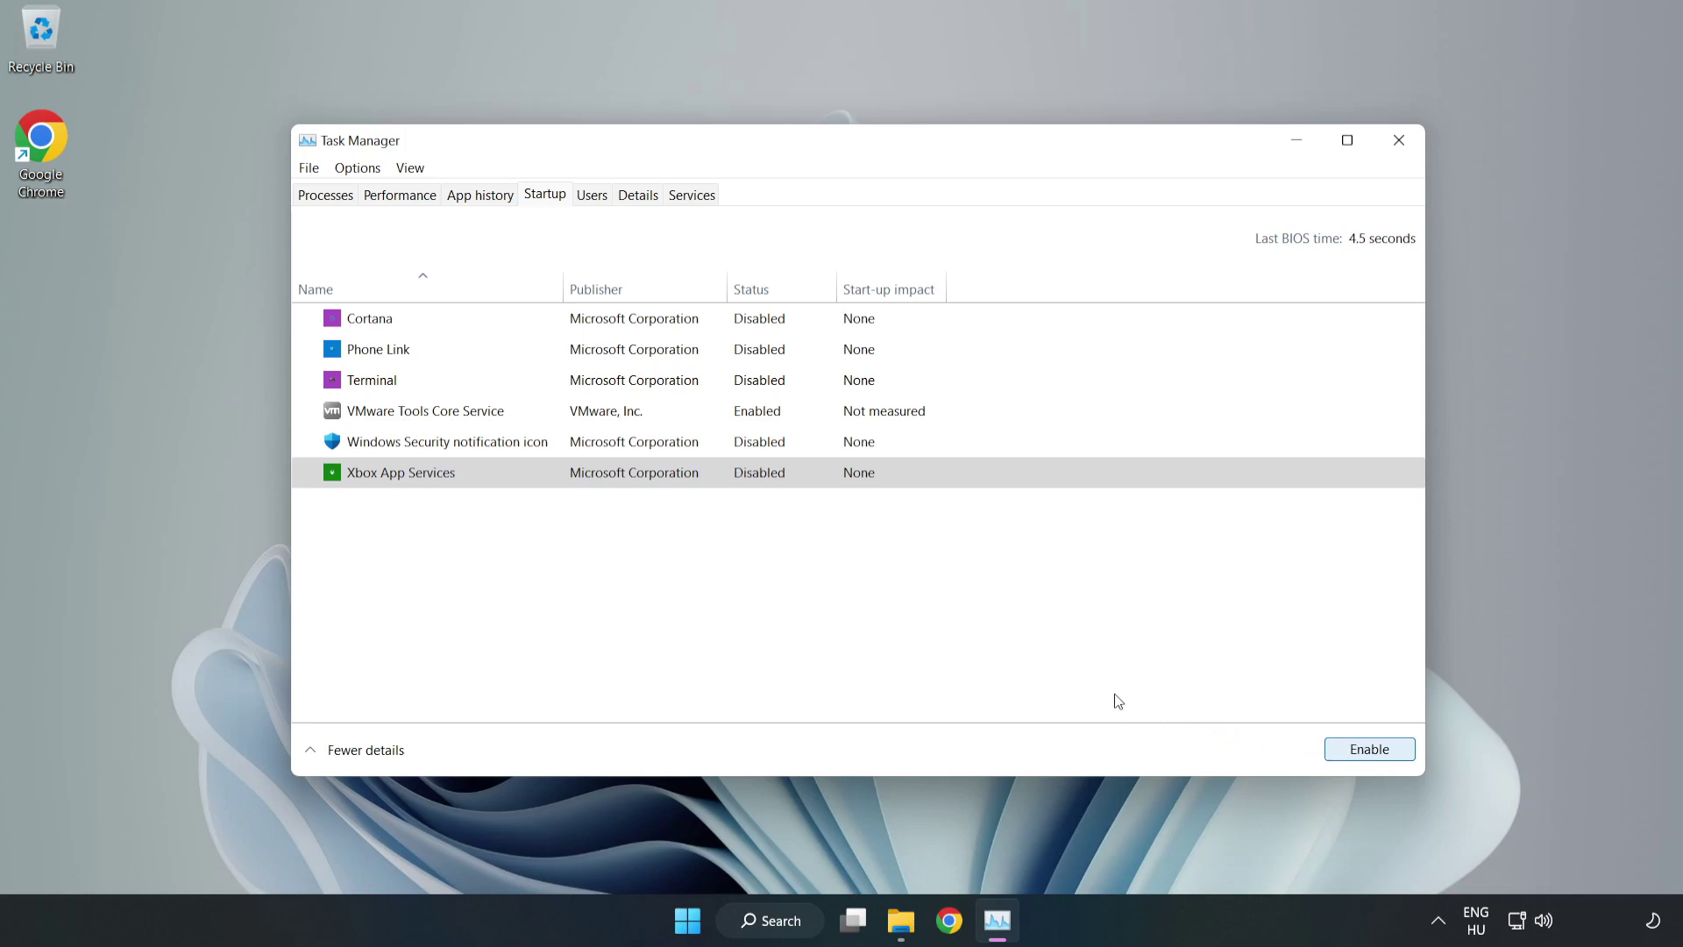
left_click(1398, 149)
Close Task Manager, then run Windows Update's check for updates, which reports up to date
left_click(1398, 149)
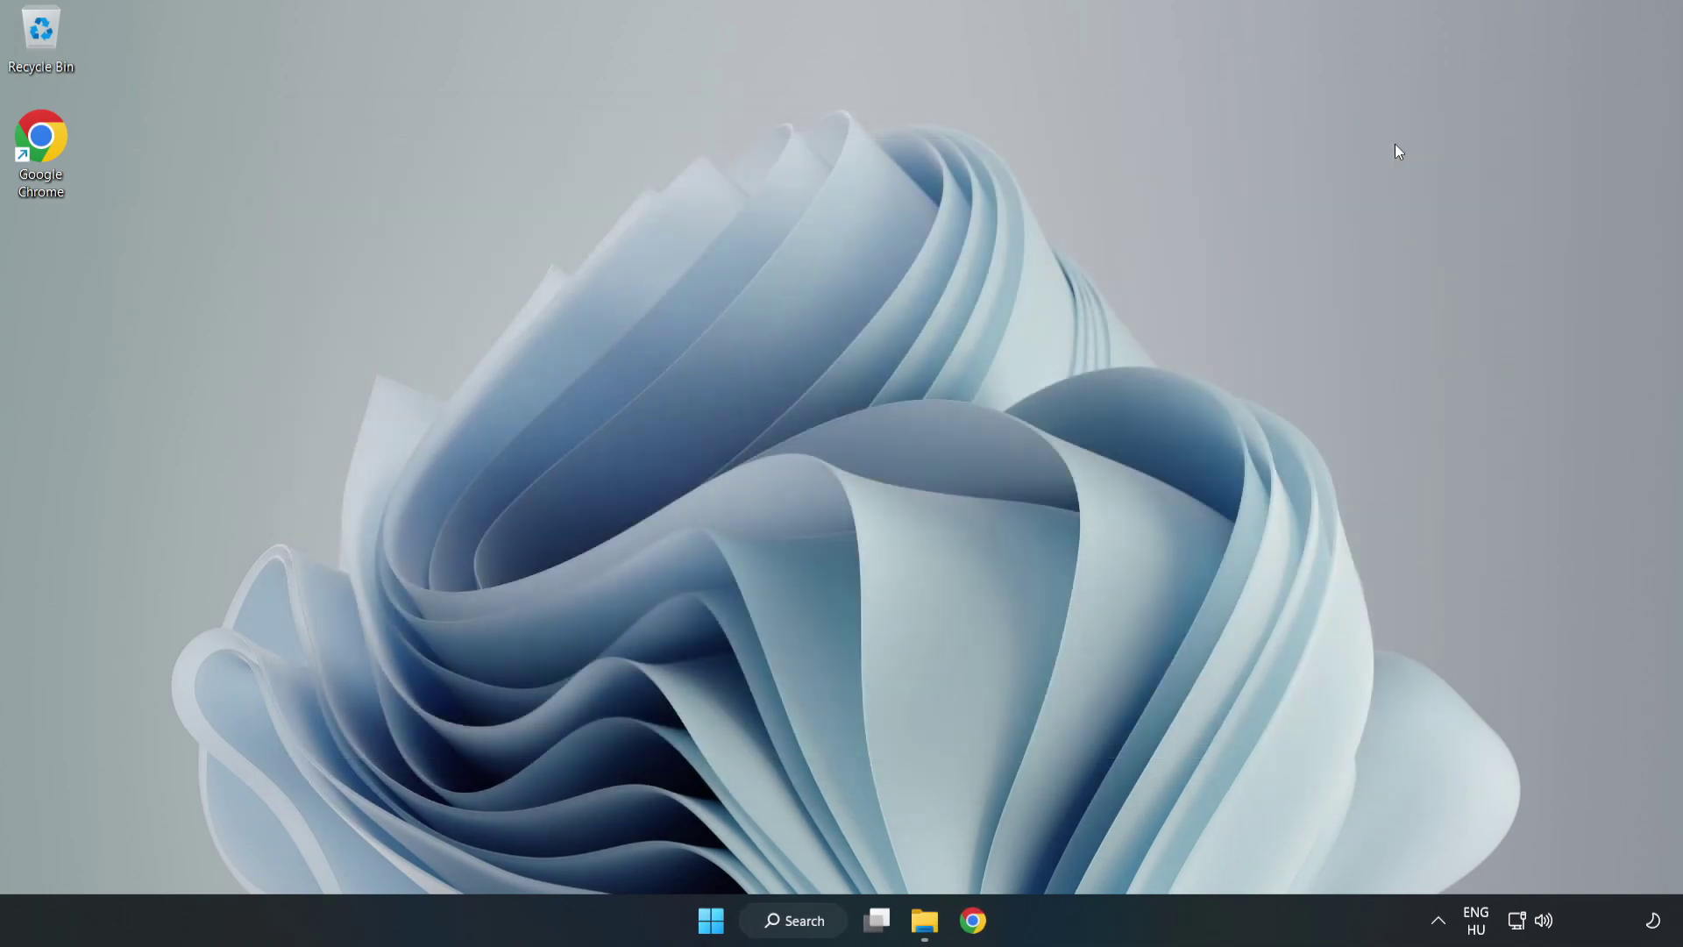
left_click(805, 926)
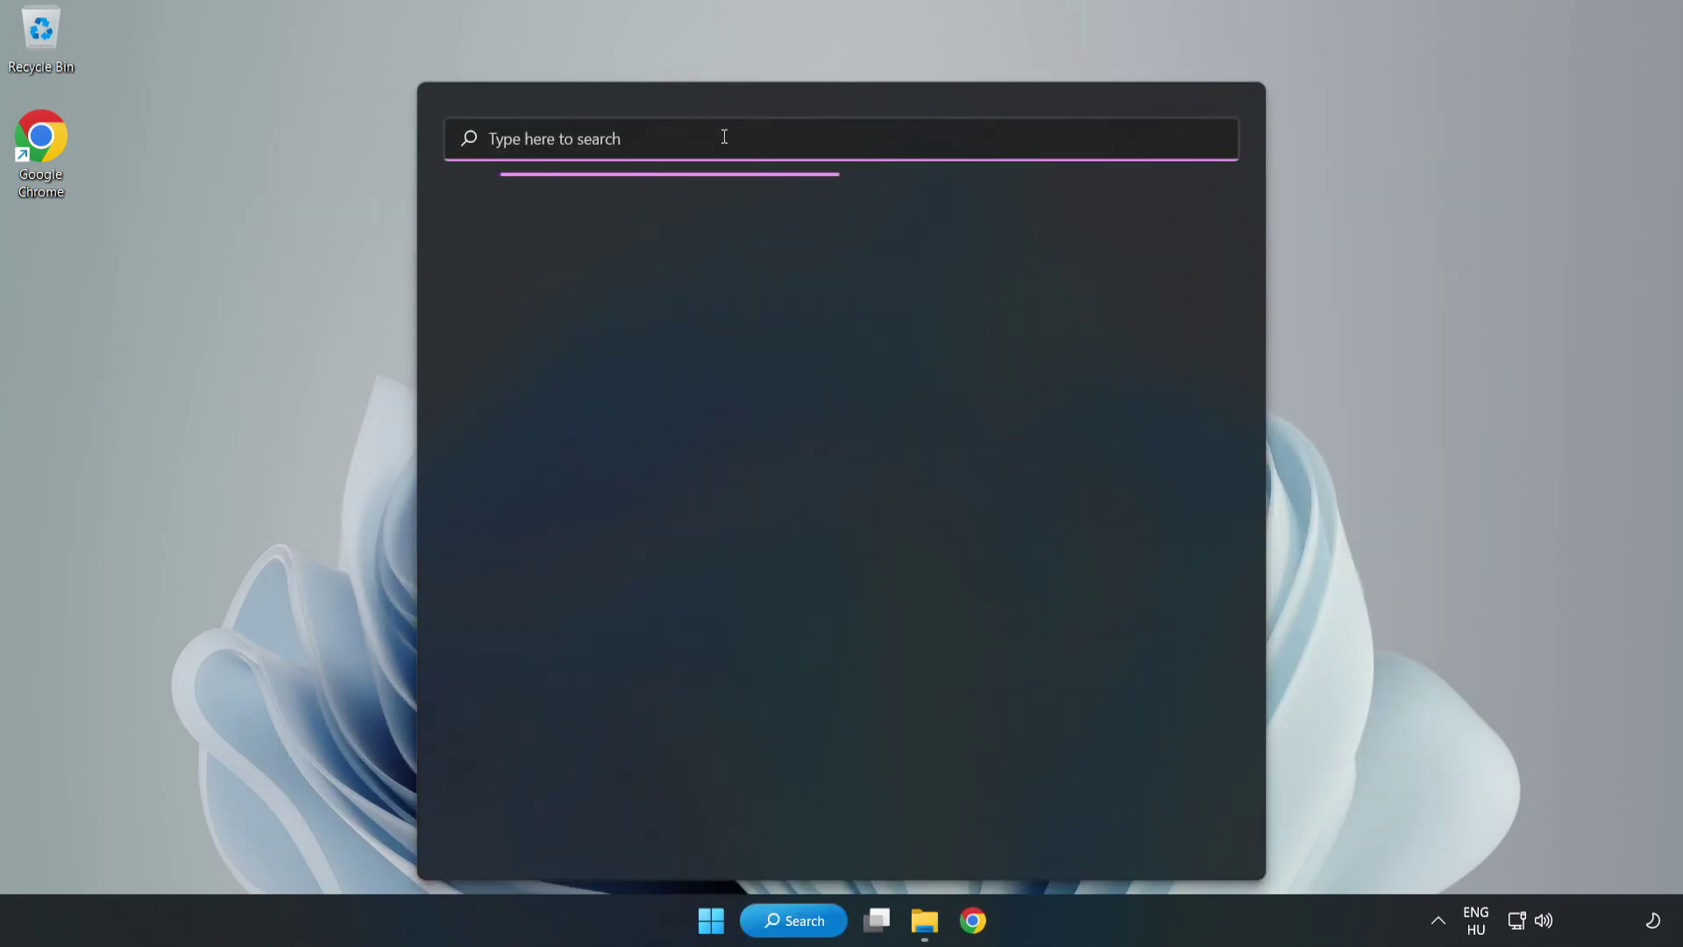
type("update")
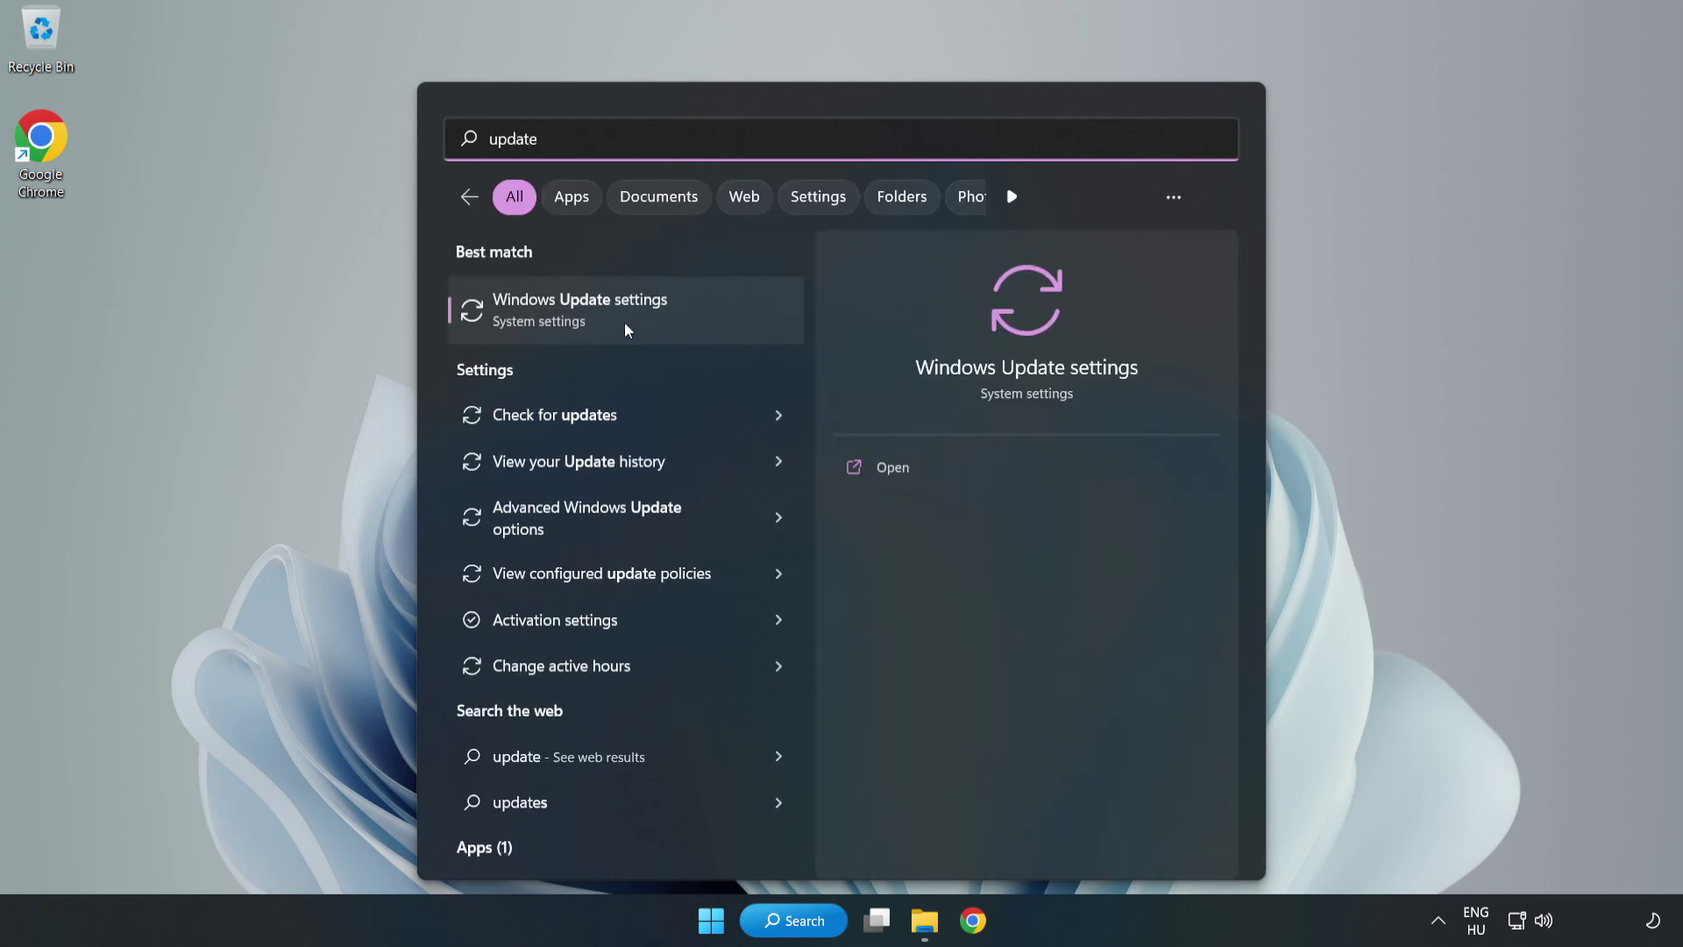
left_click(685, 327)
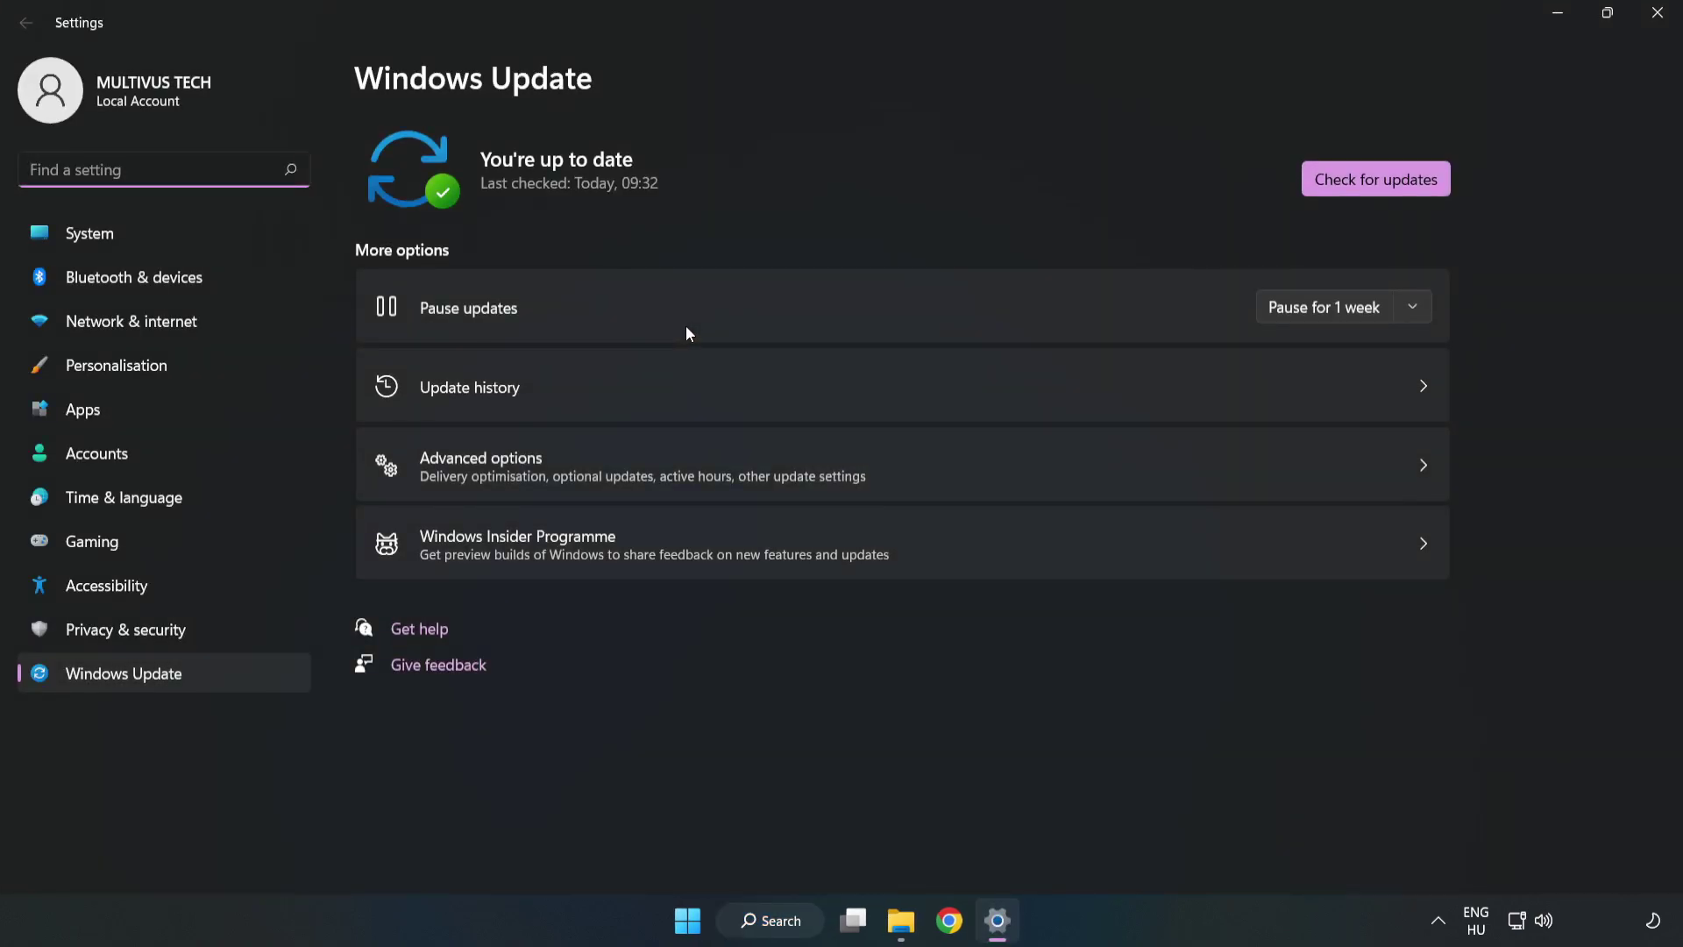
left_click(1354, 186)
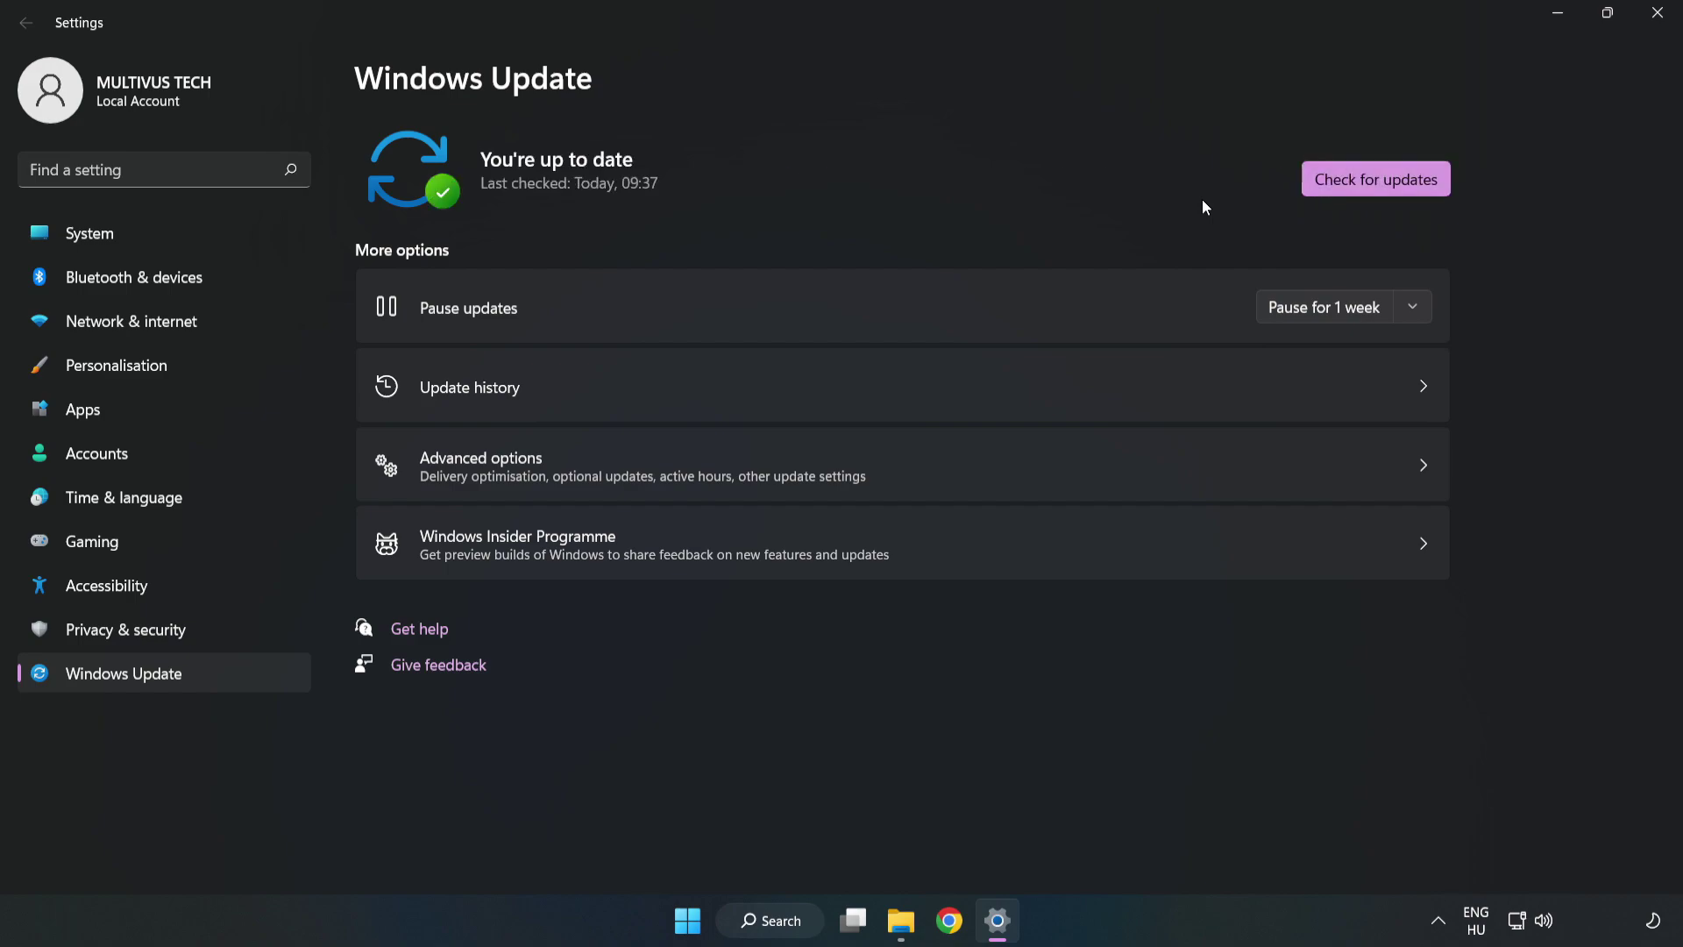
left_click(1652, 22)
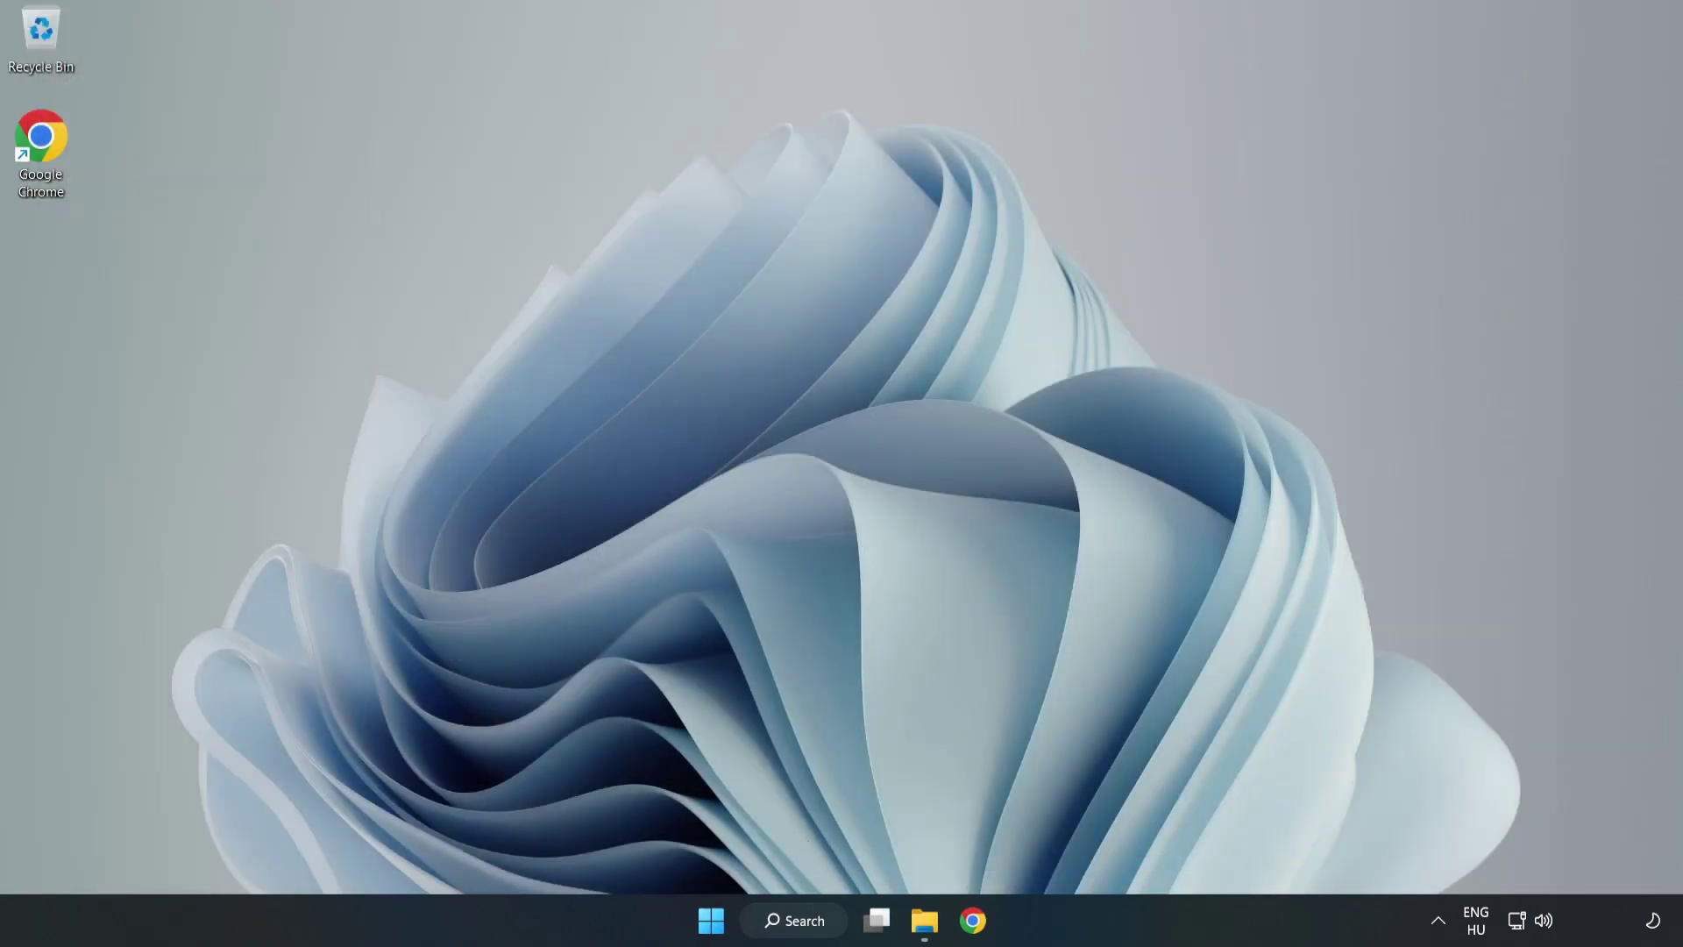
Launch Registry Editor by searching for 'regedit'
left_click(823, 927)
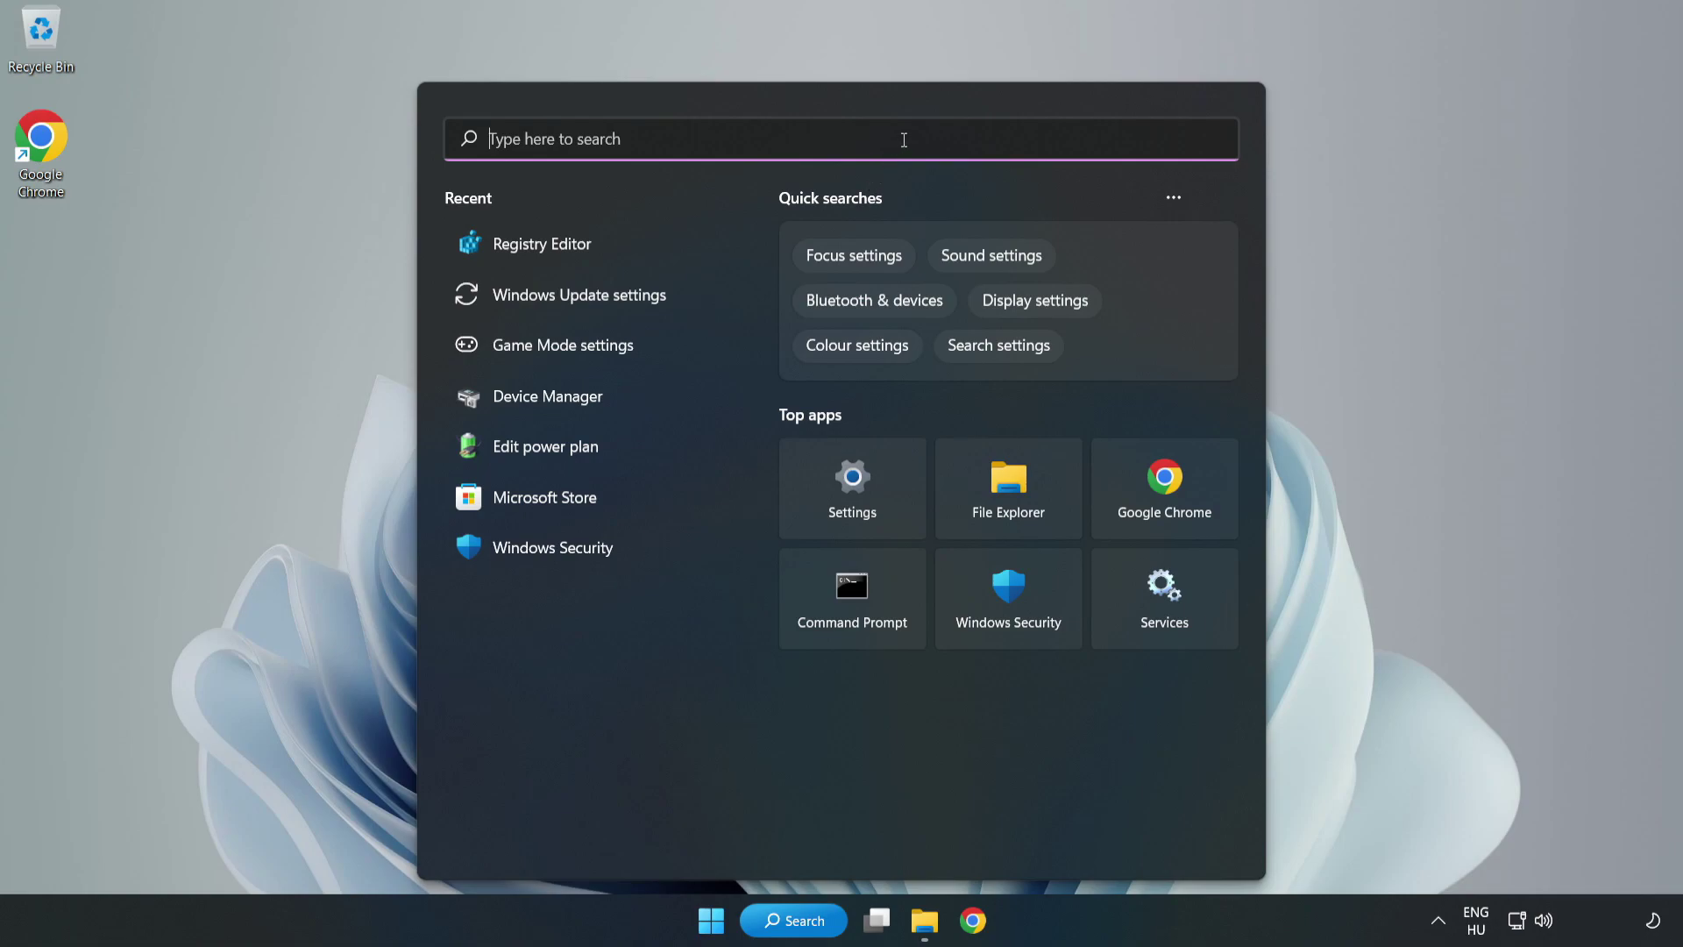
type("regedit")
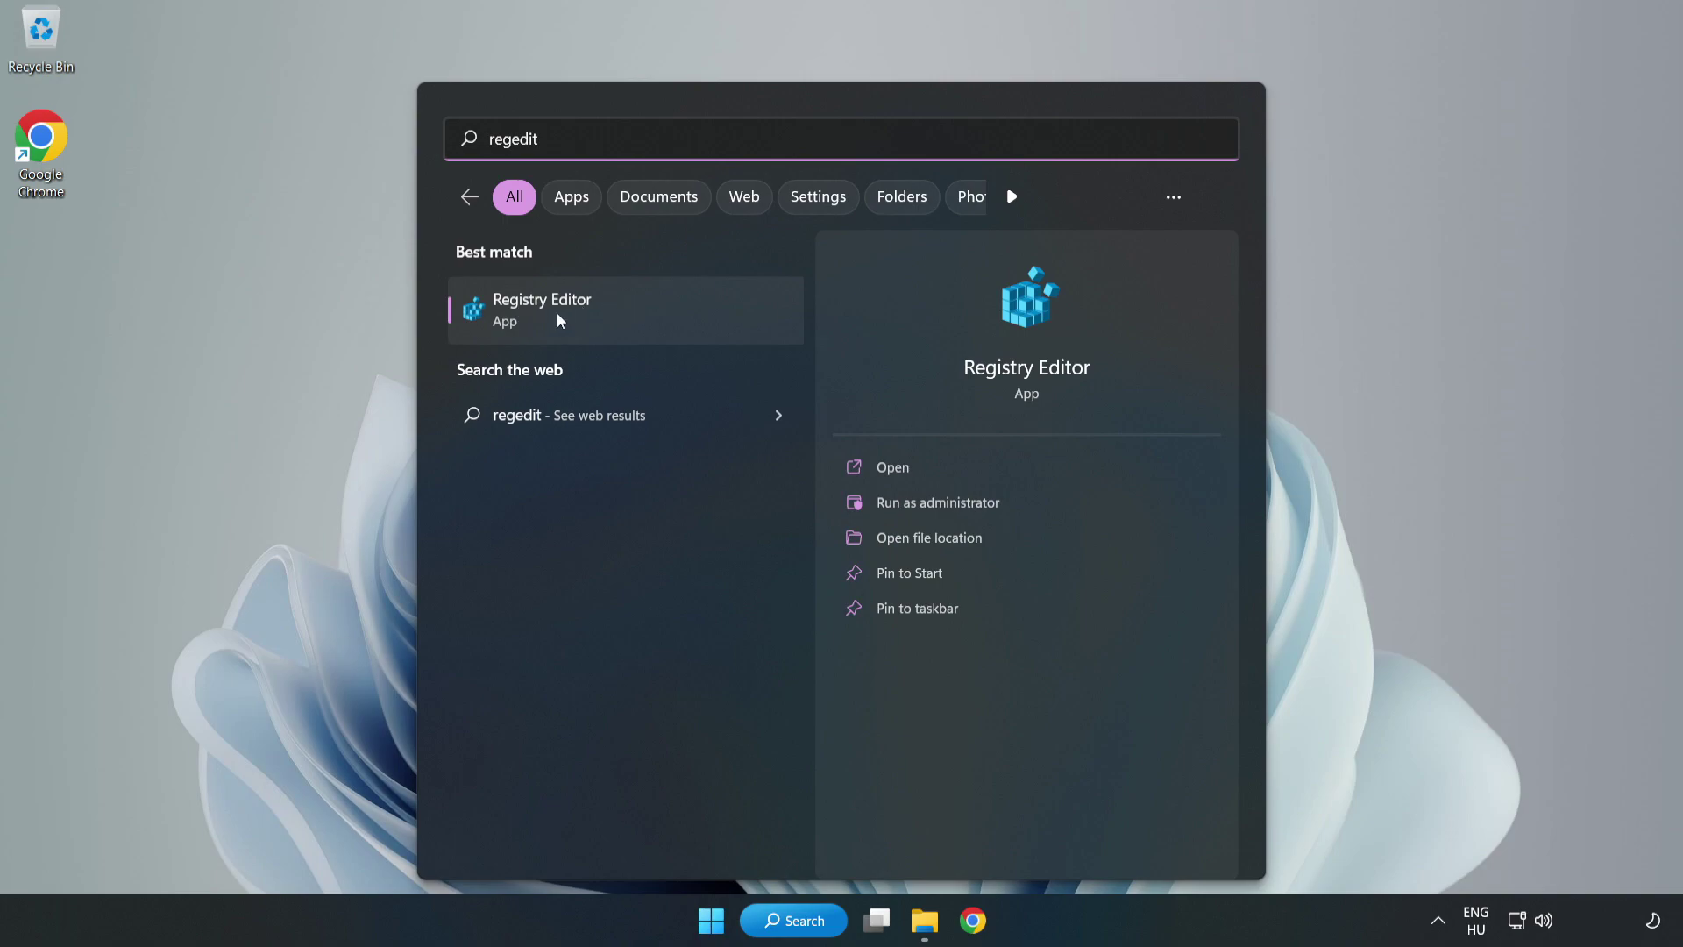
left_click(643, 320)
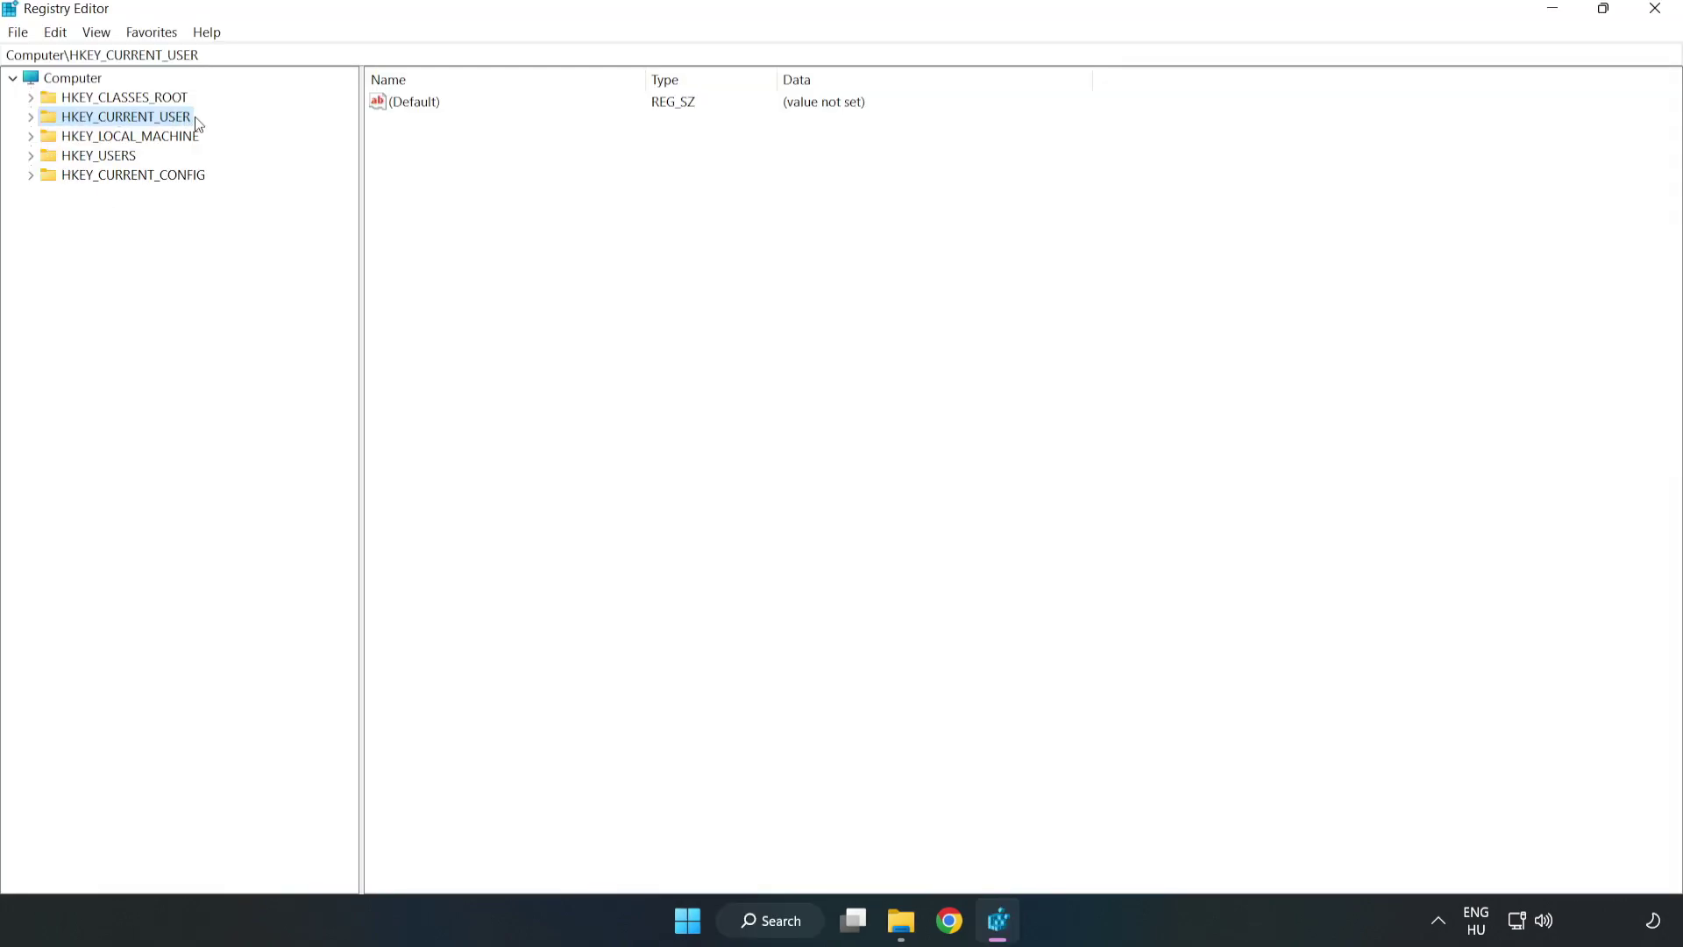
Change GameDVR_Enabled under HKEY_CURRENT_USER\System\GameConfigStore from 1 to 0
left_click(32, 118)
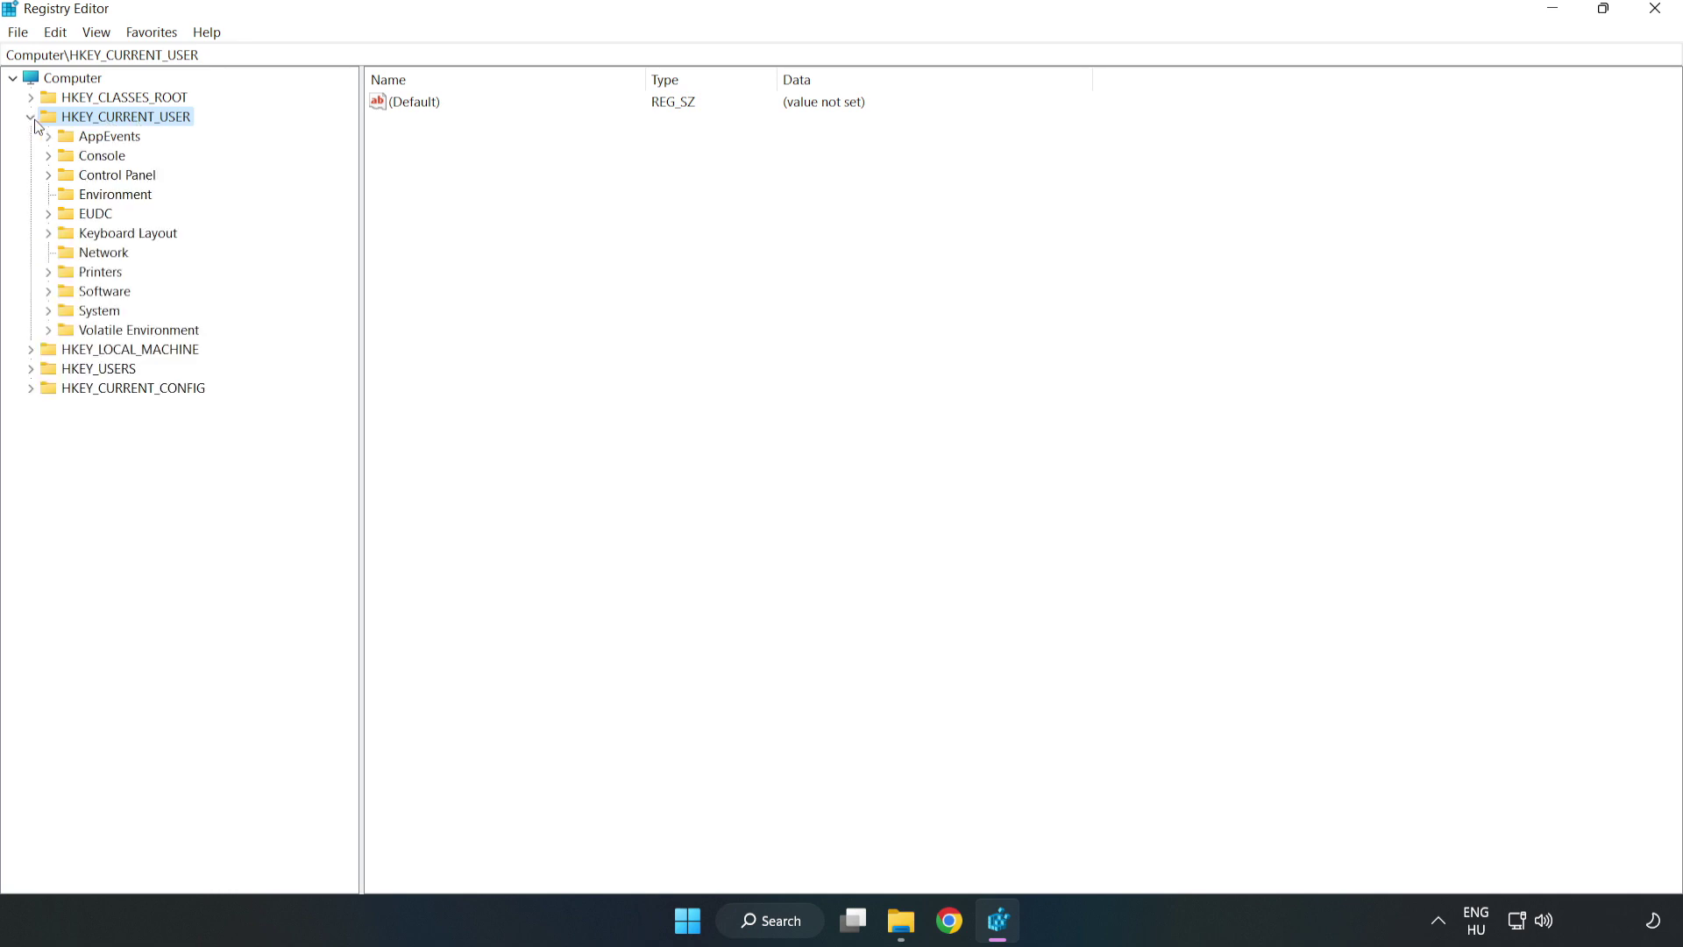
left_click(48, 311)
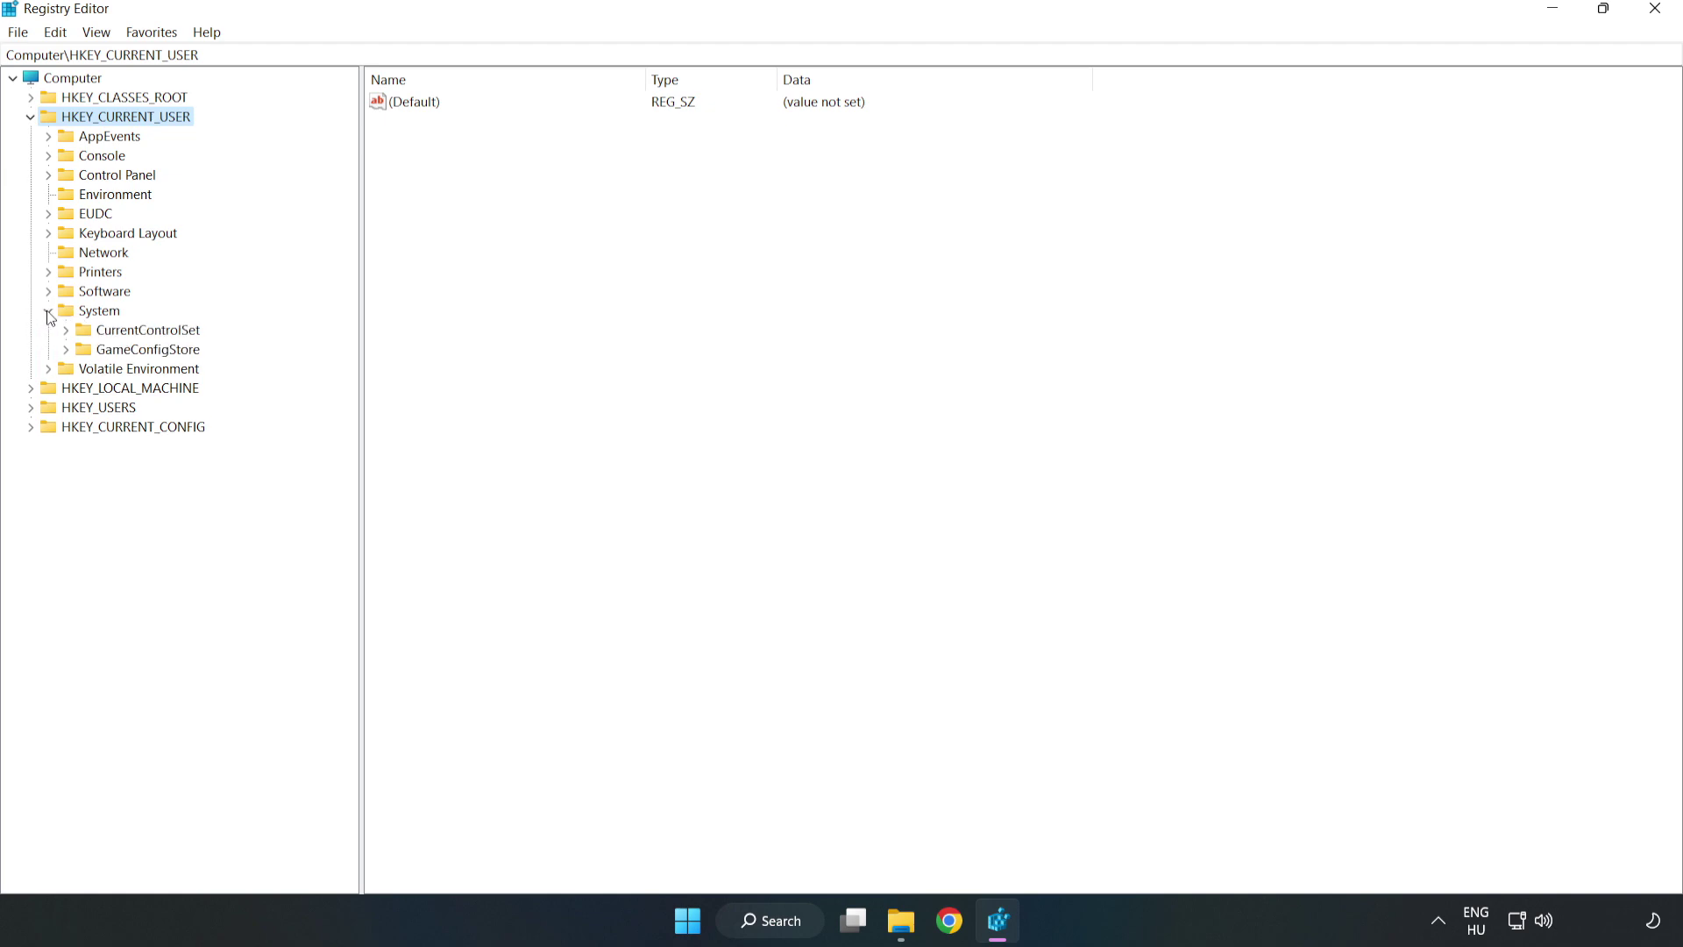
left_click(142, 350)
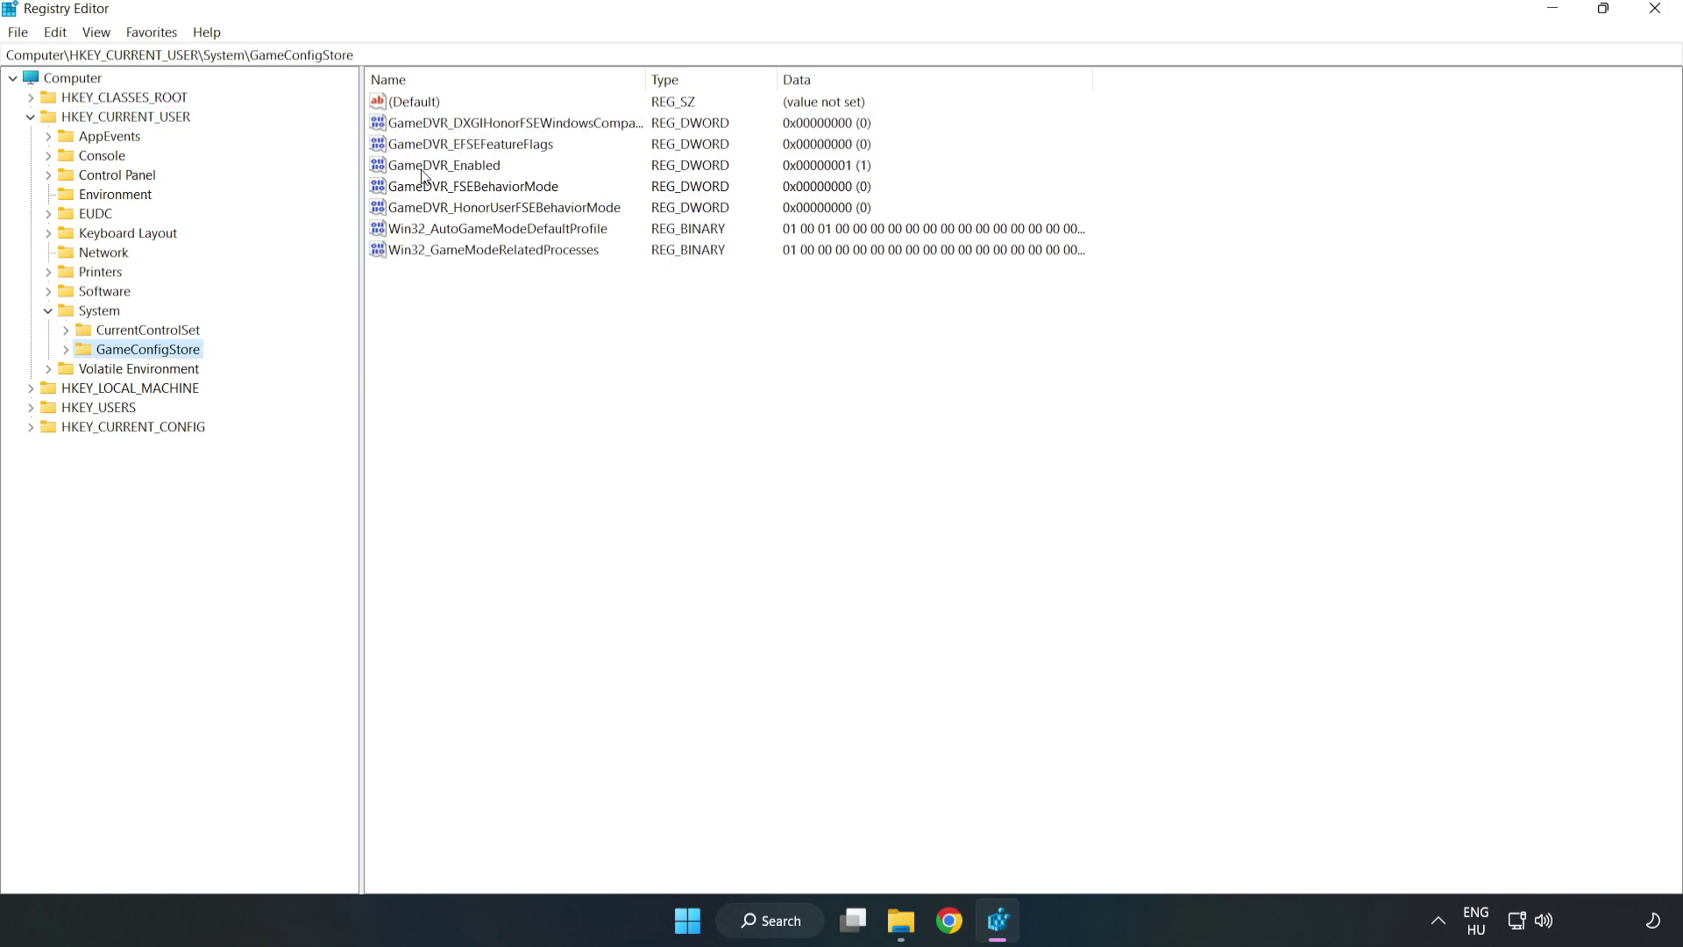
left_click(383, 173)
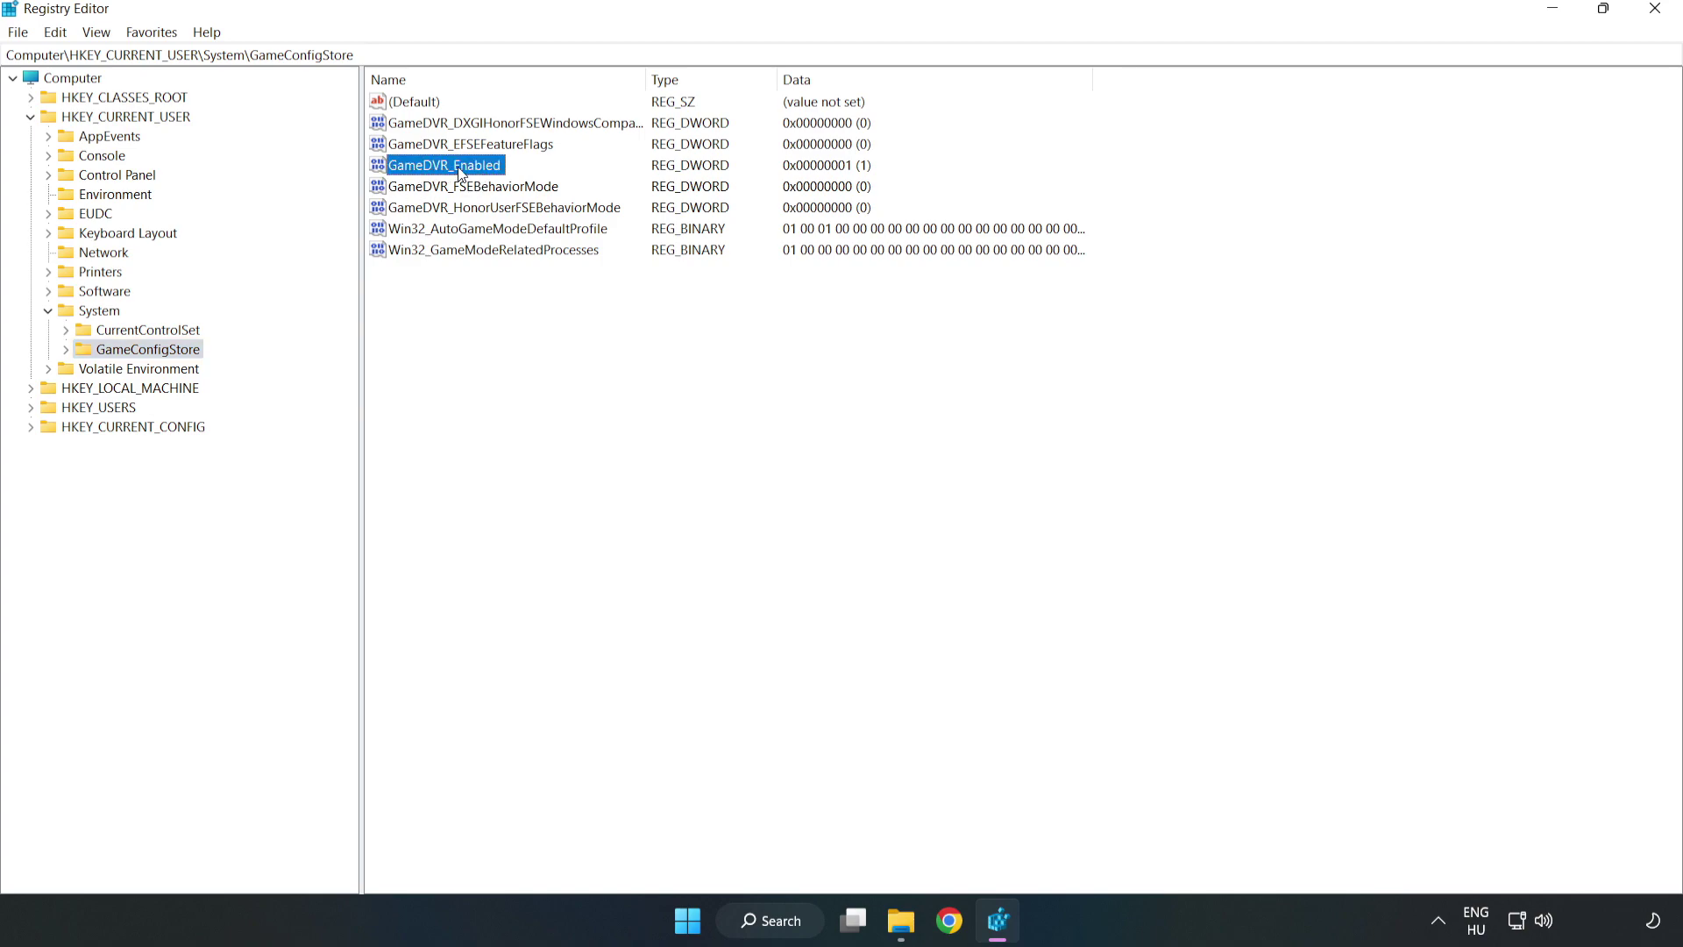
right_click(458, 173)
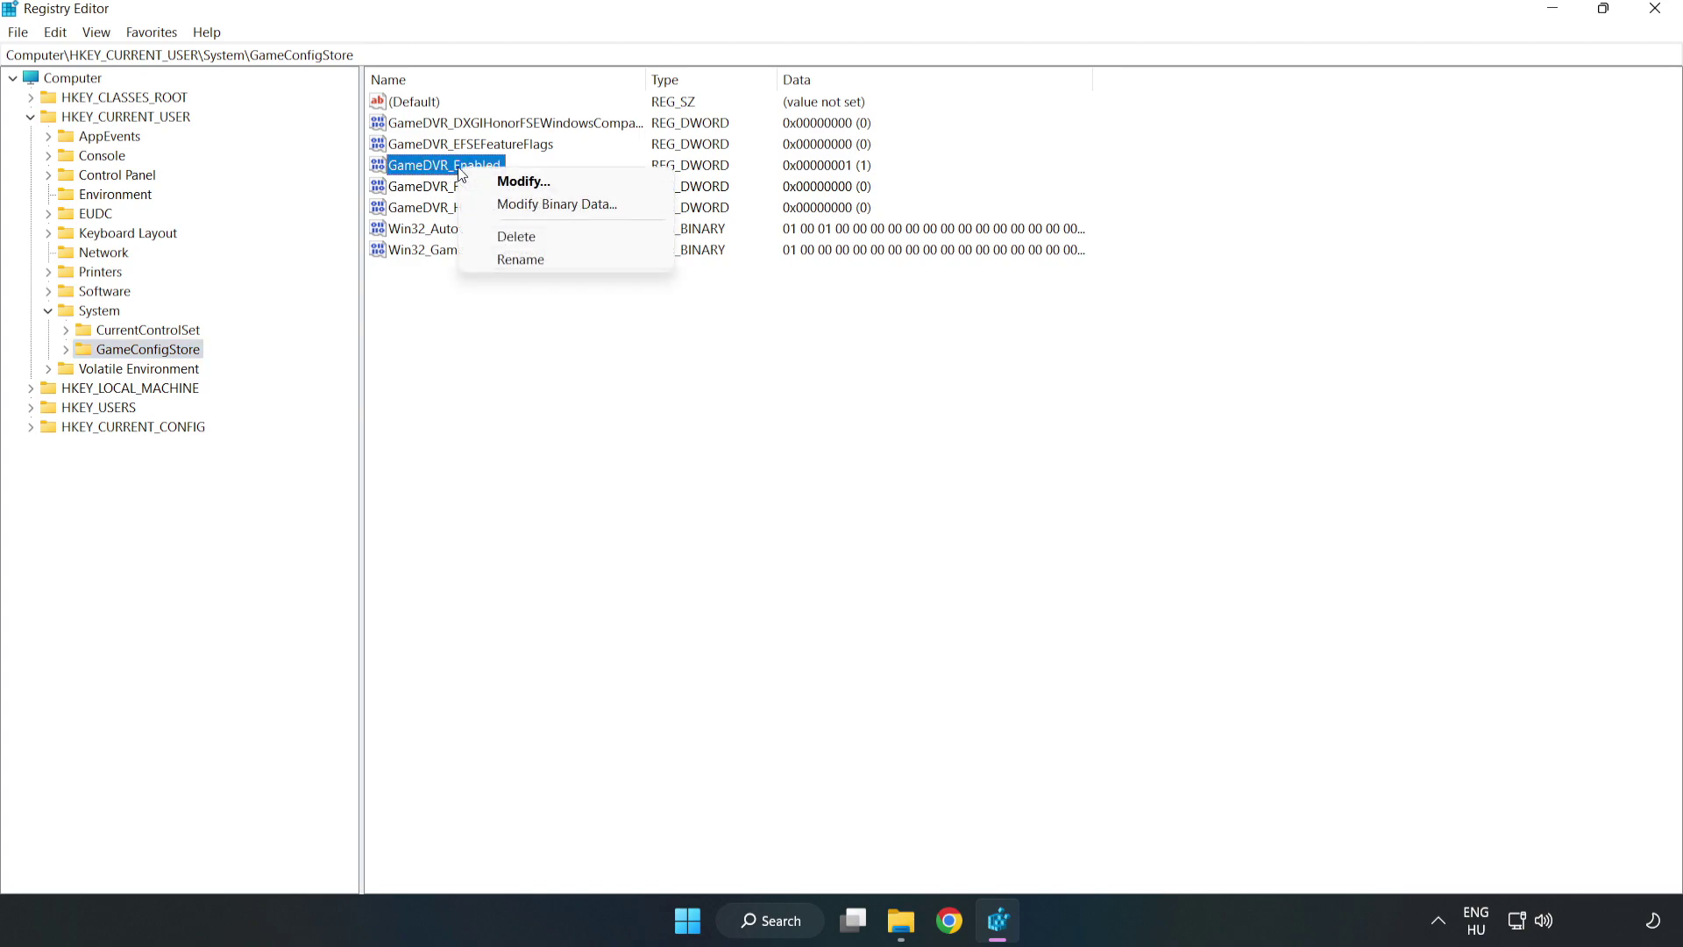
left_click(537, 184)
mouse_move(341, 111)
left_mouse_down()
mouse_move(592, 231)
mouse_move(942, 354)
left_mouse_up()
left_click(706, 457)
left_click_drag(706, 456, 585, 439)
type("0")
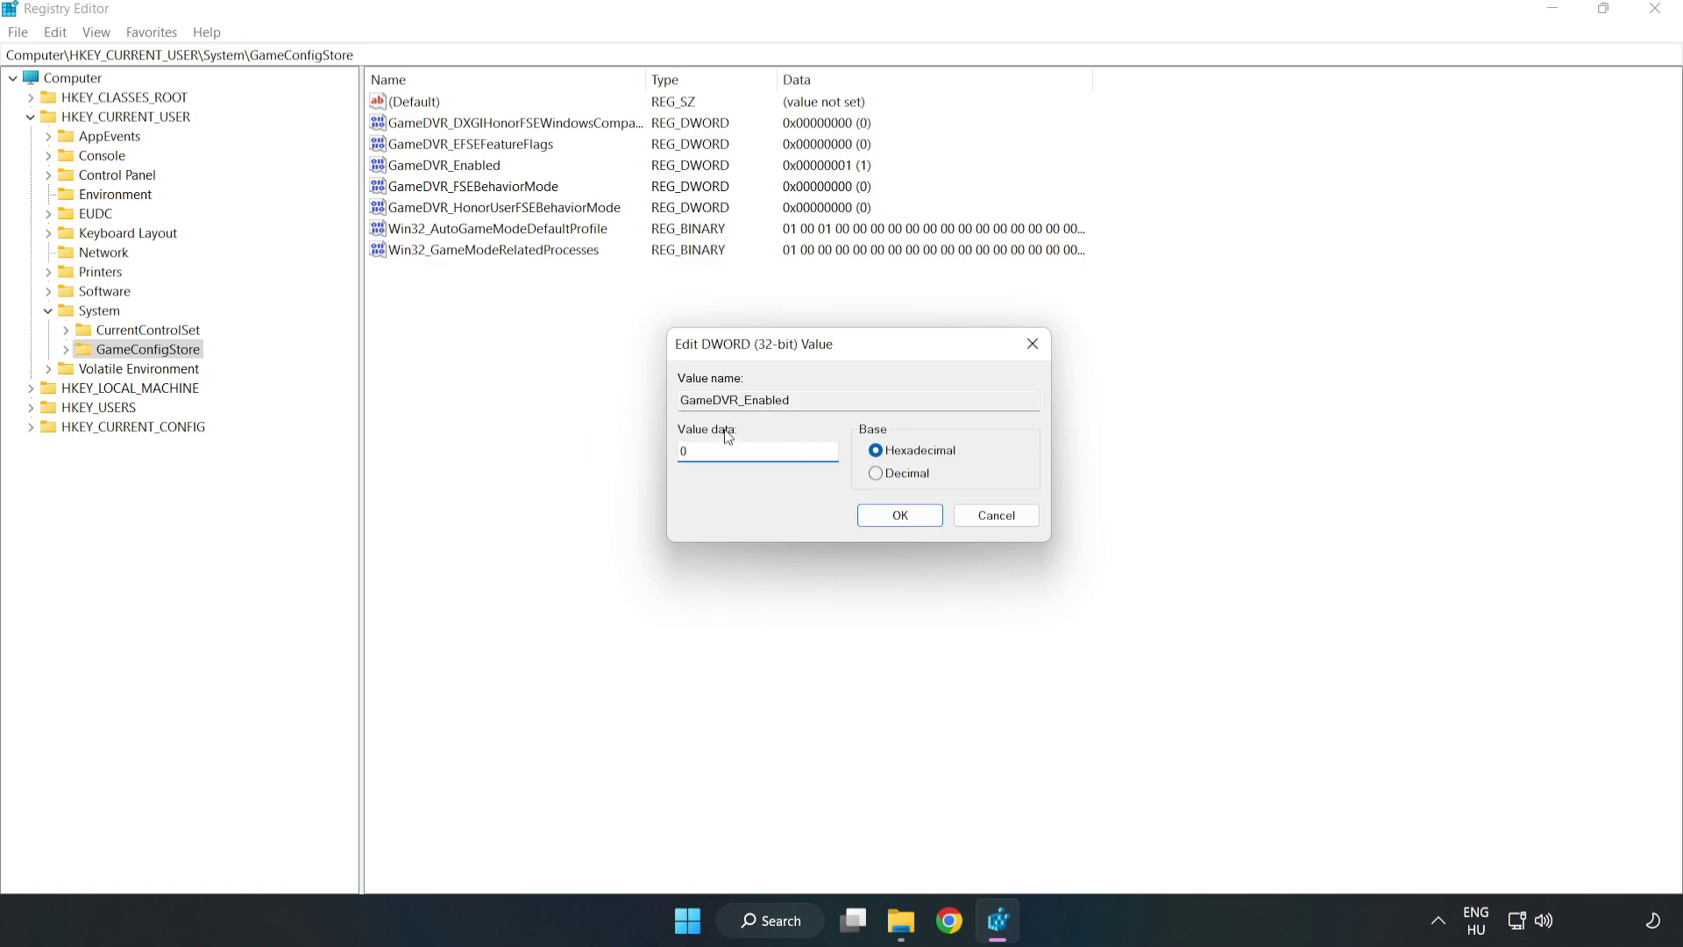
left_click(901, 518)
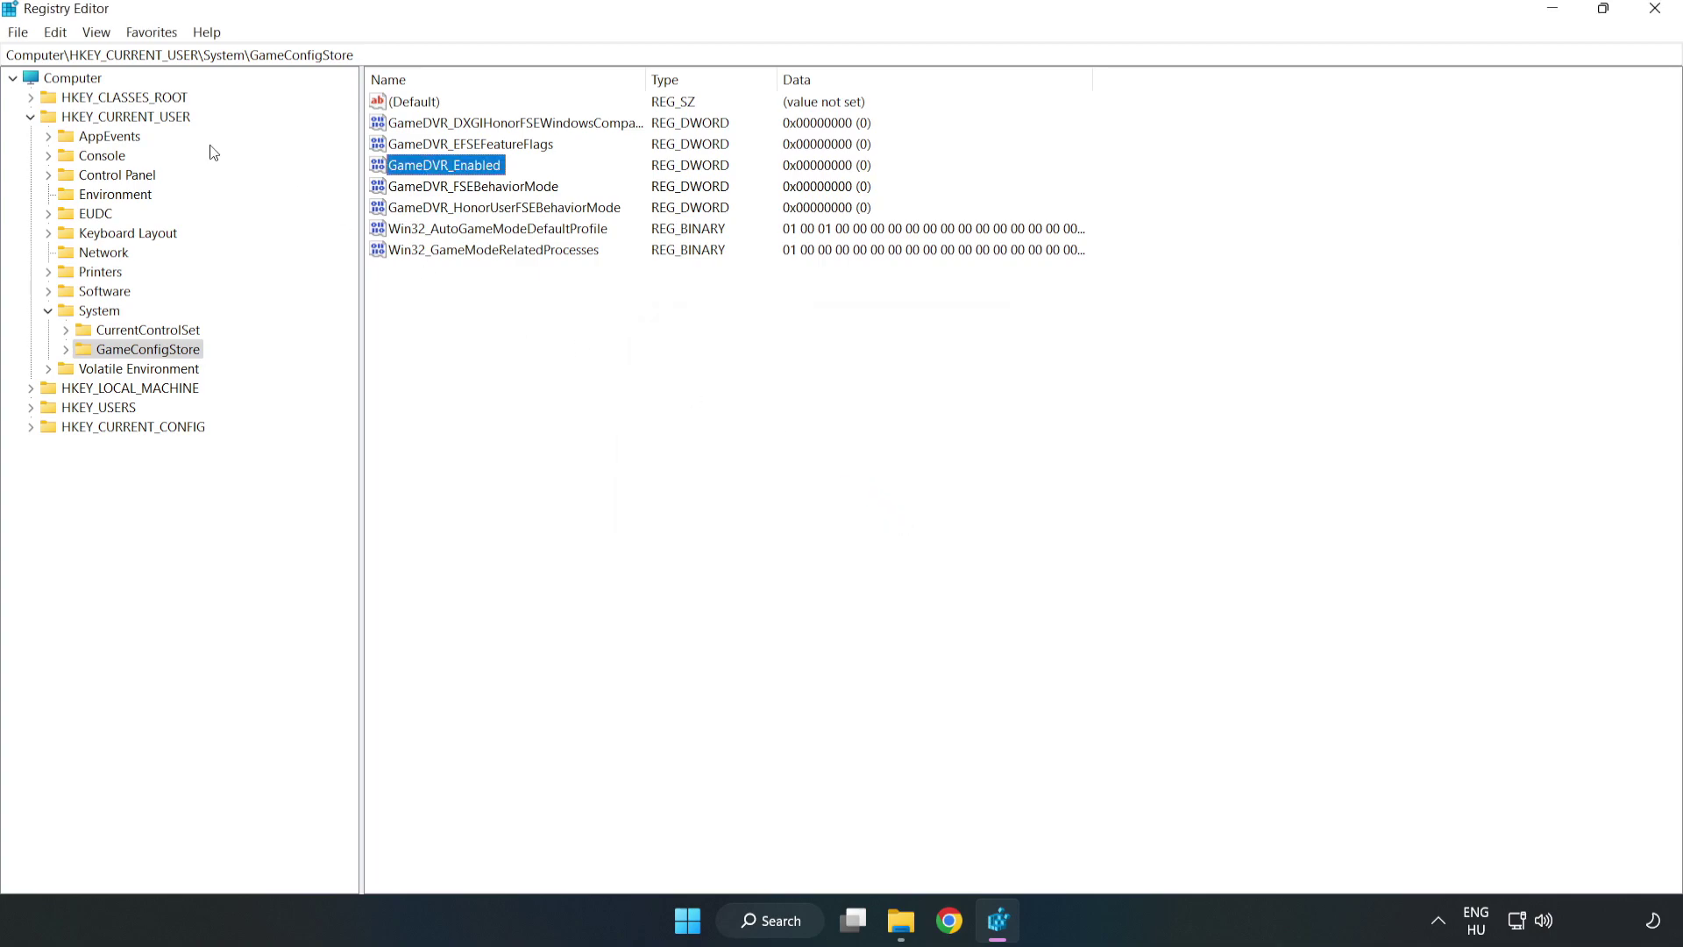
Navigate to HKLM\SOFTWARE\Microsoft\PolicyManager\default\ApplicationManagement\AllowGameDVR
left_click(31, 117)
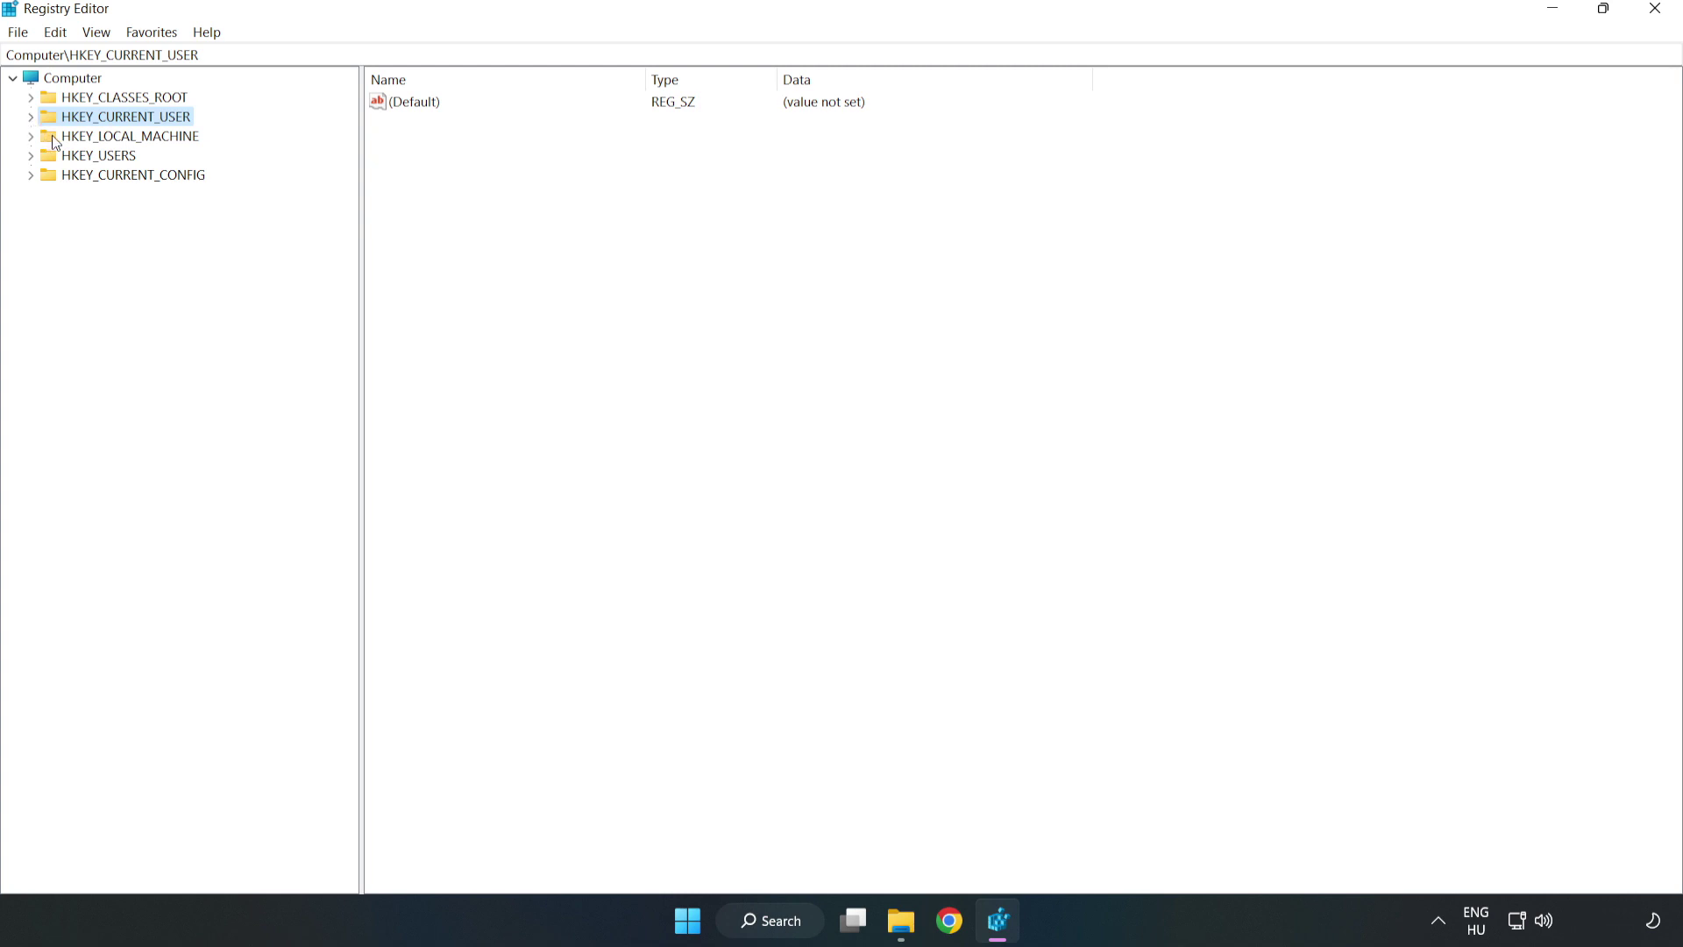
double_click(42, 138)
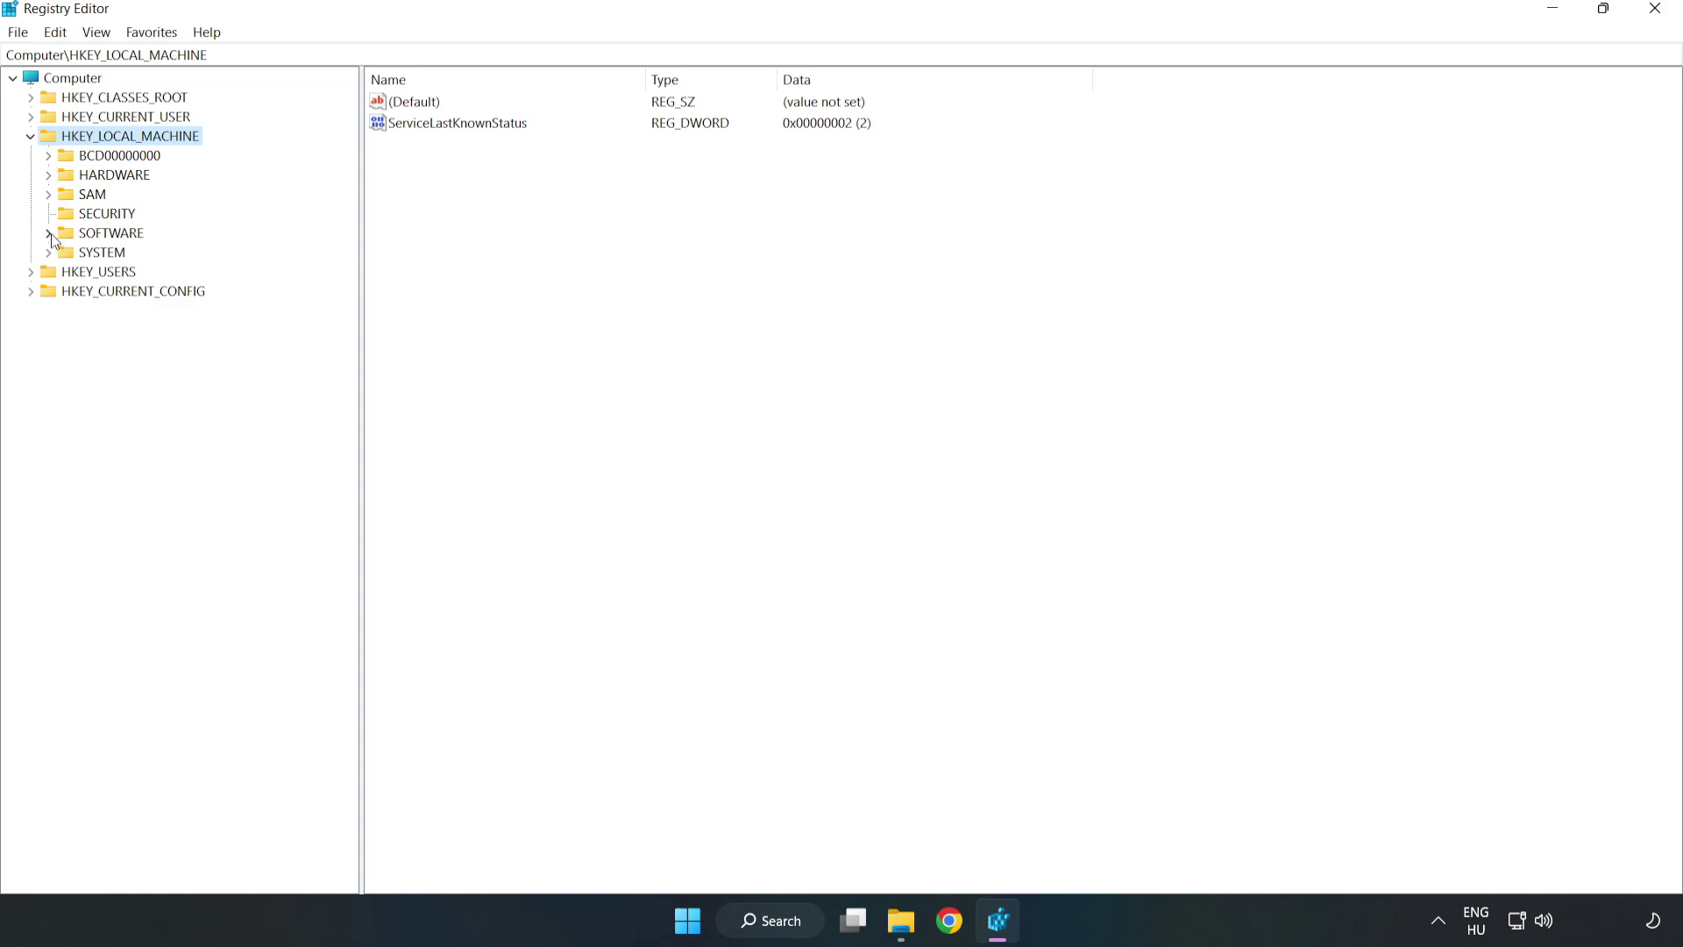
left_click(51, 233)
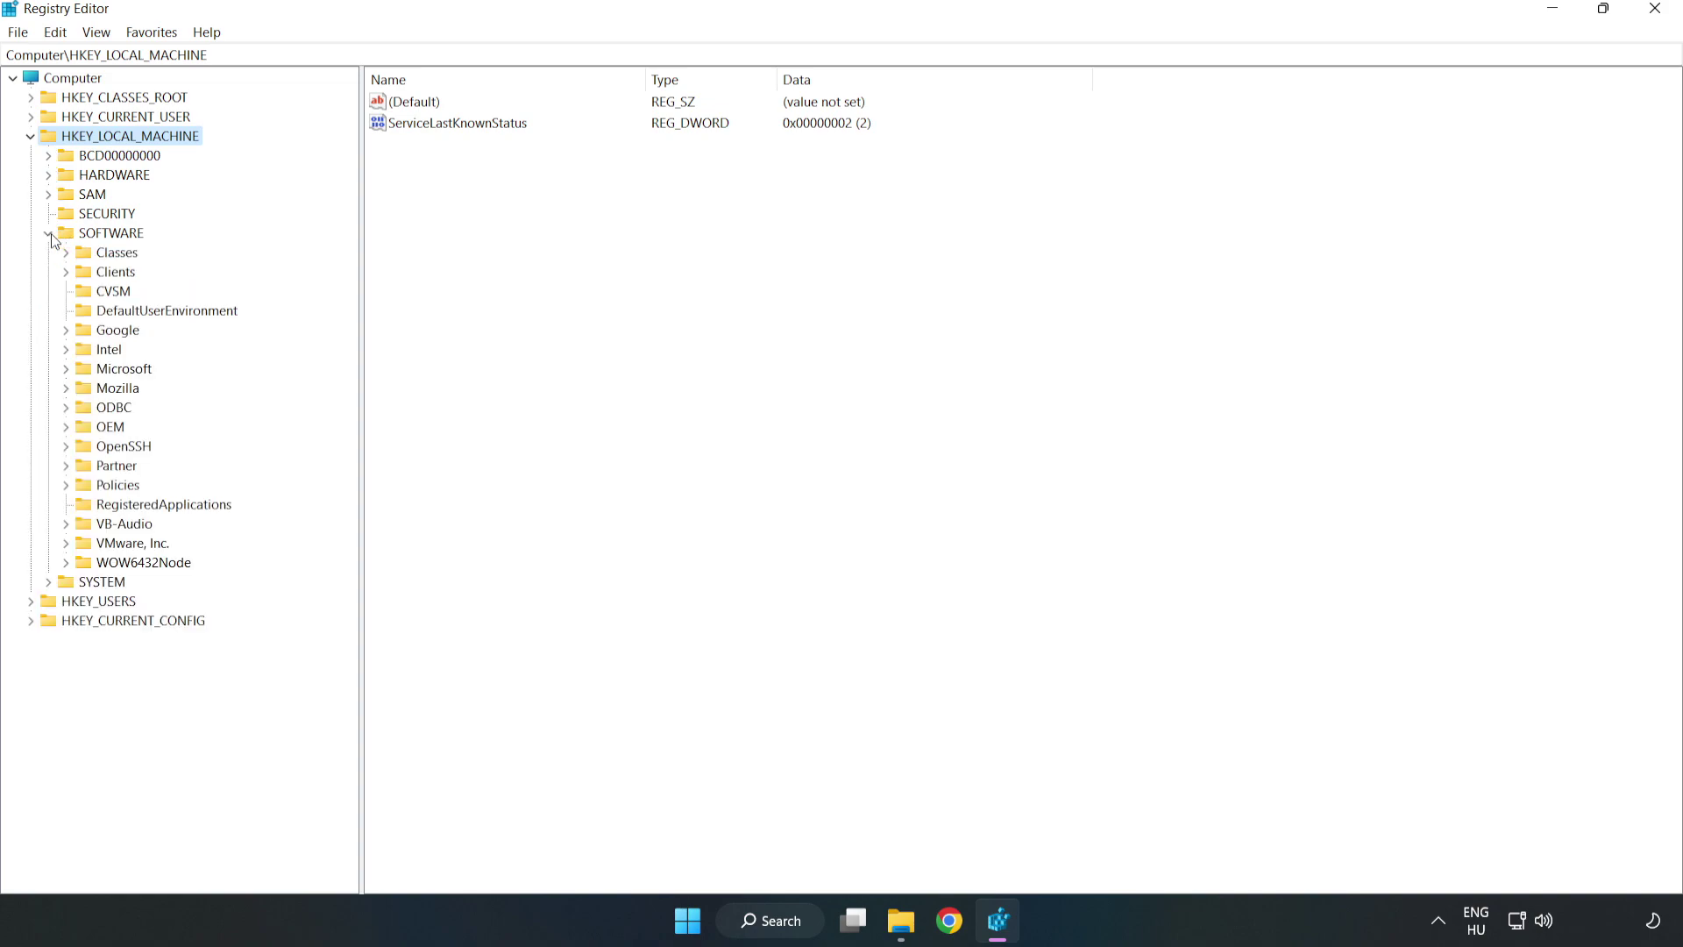
left_click(67, 370)
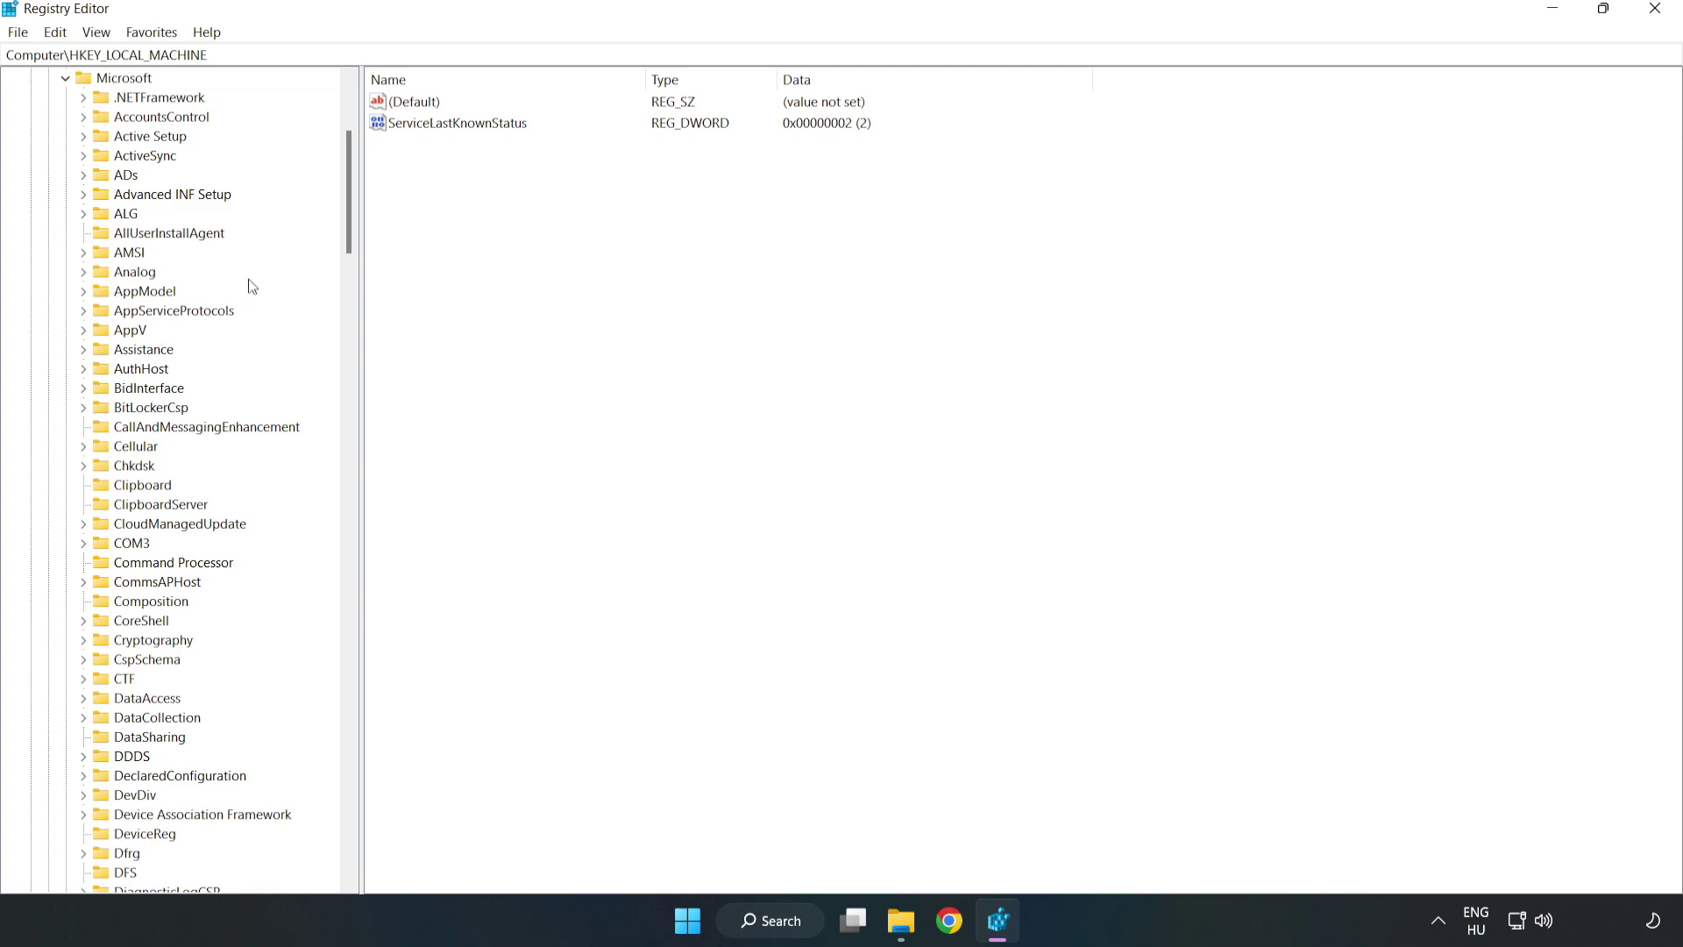
left_click_drag(347, 224, 385, 624)
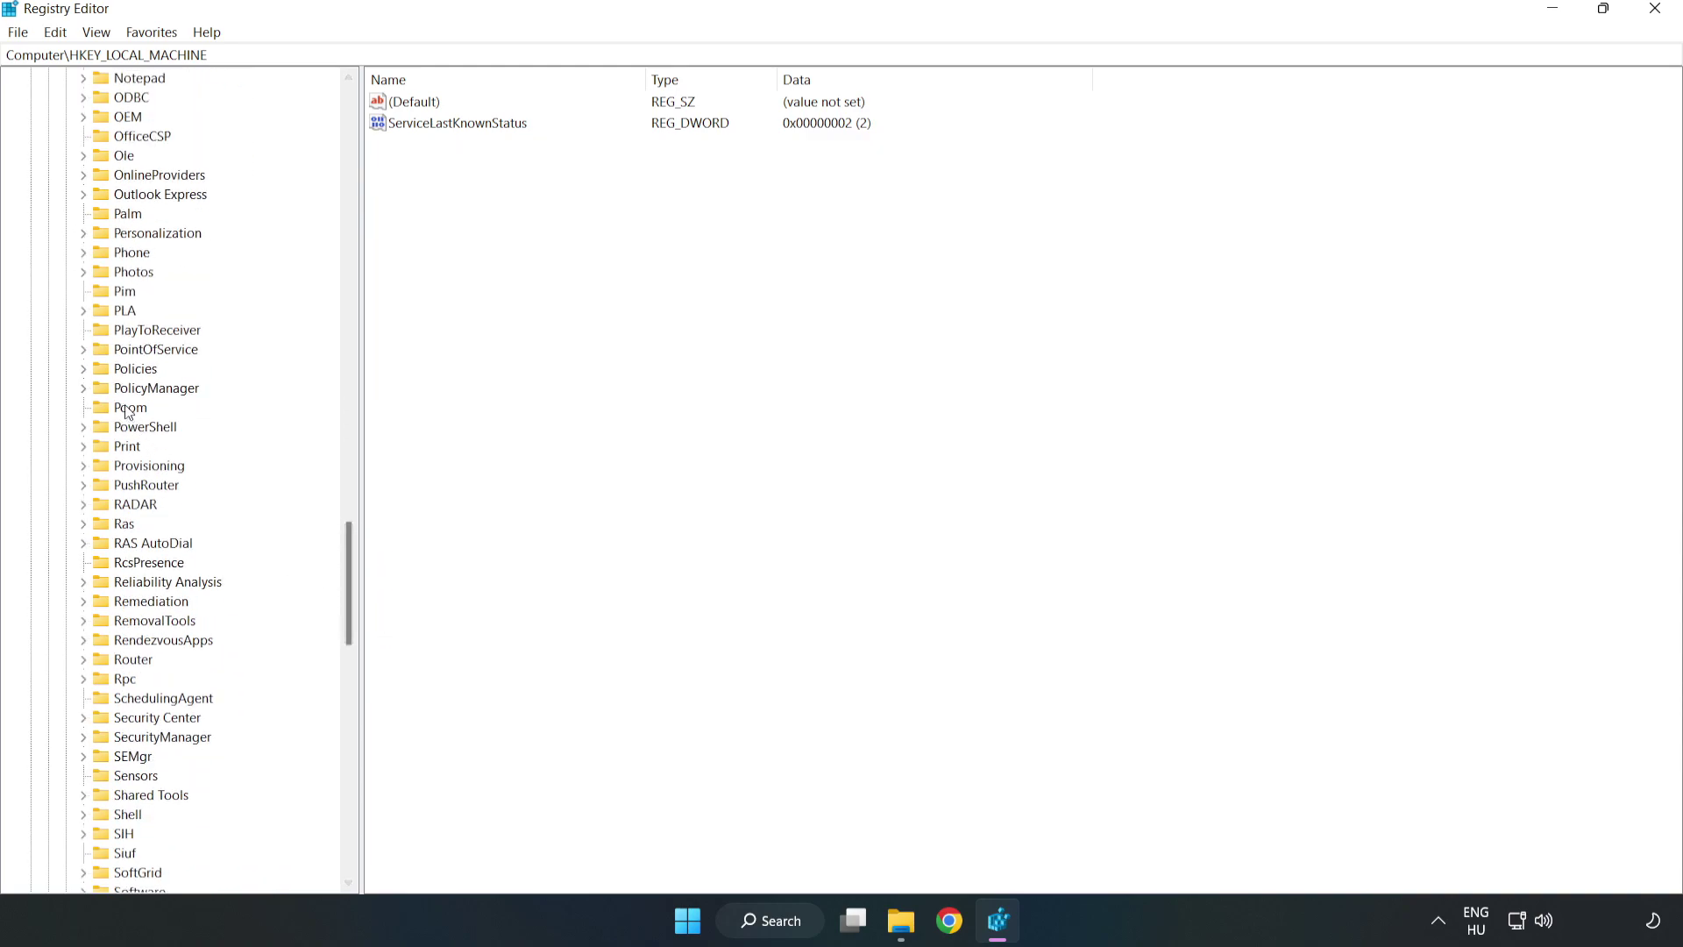
left_click(83, 388)
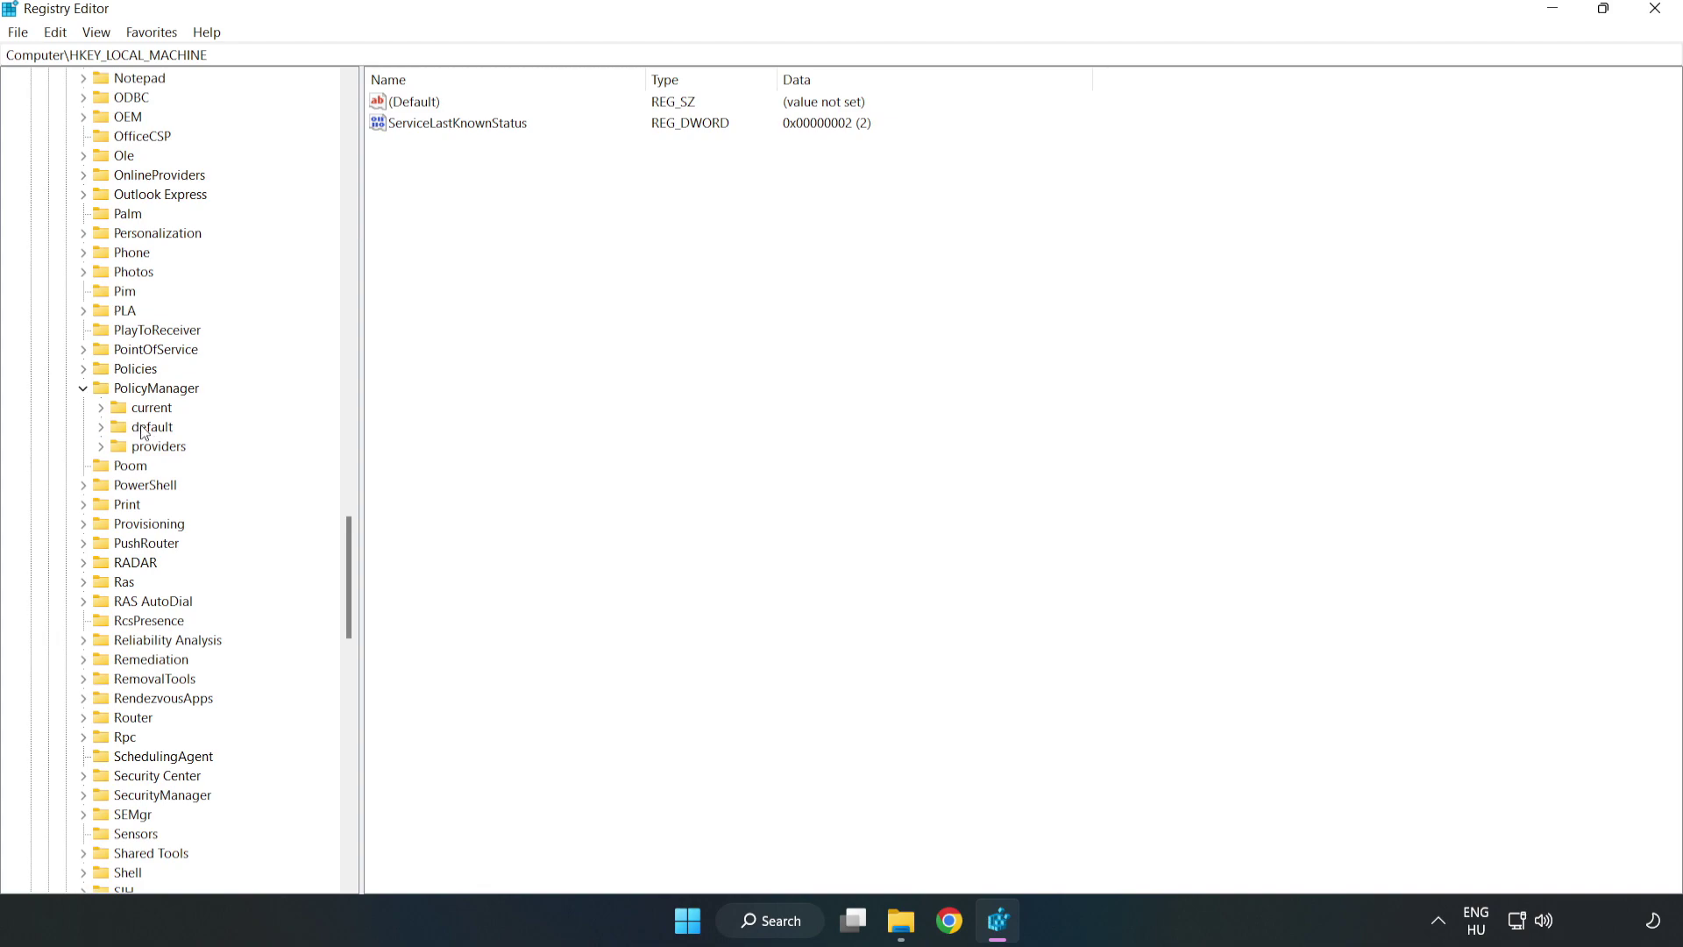
left_click(101, 427)
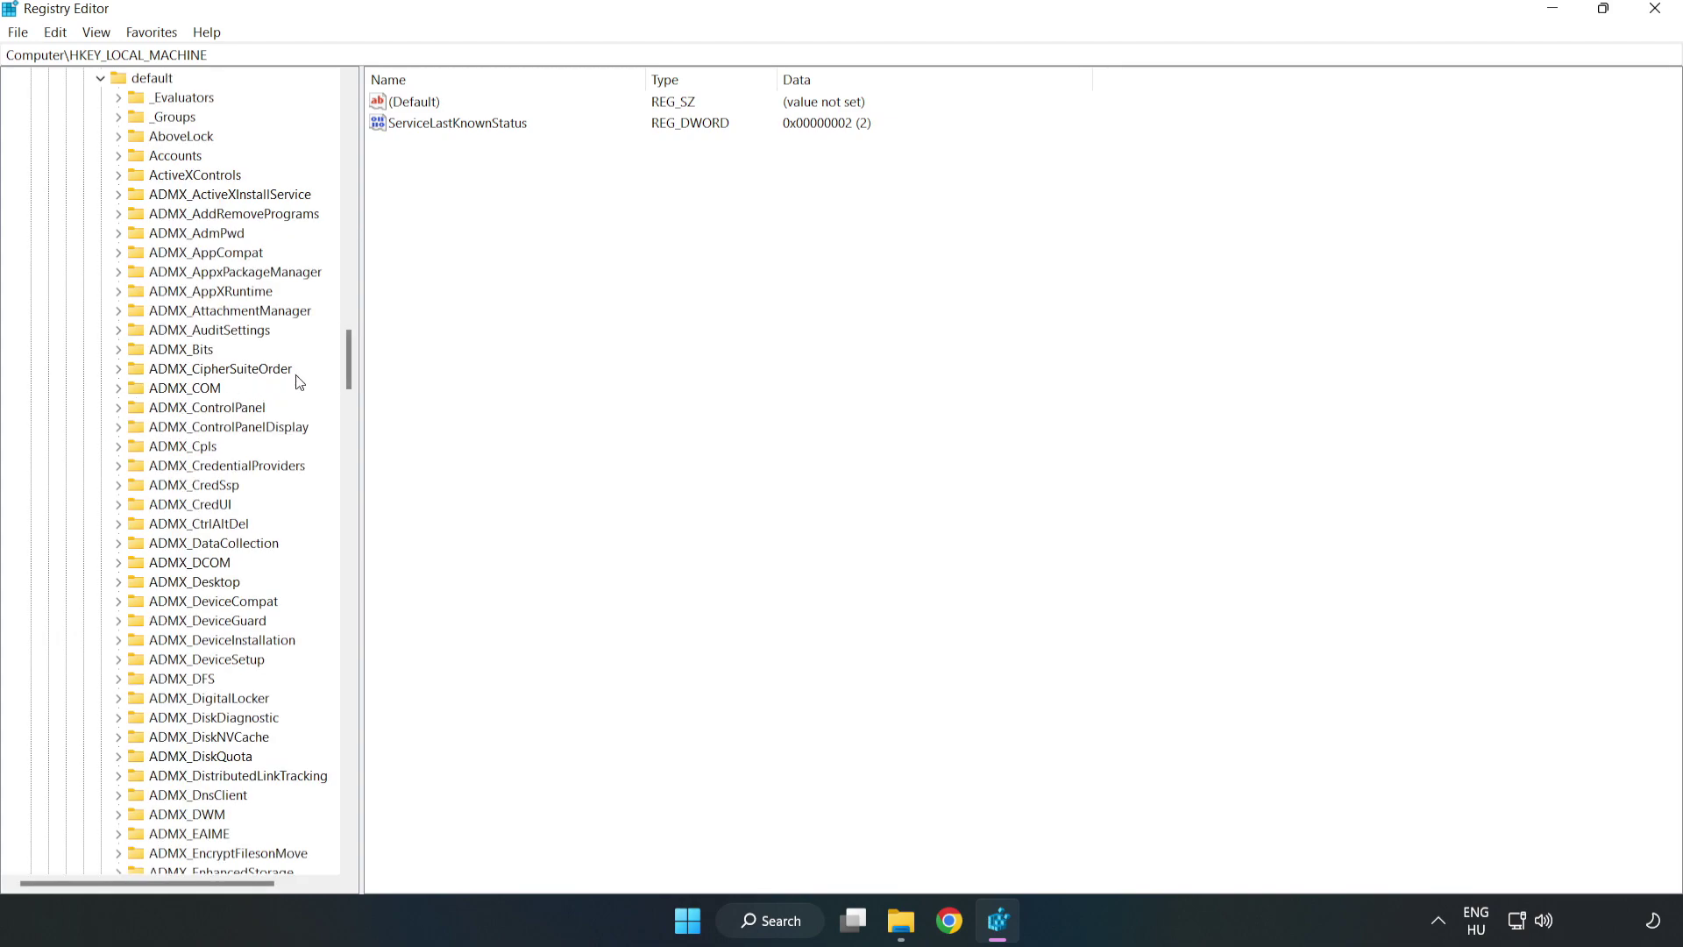
left_click_drag(348, 362, 343, 563)
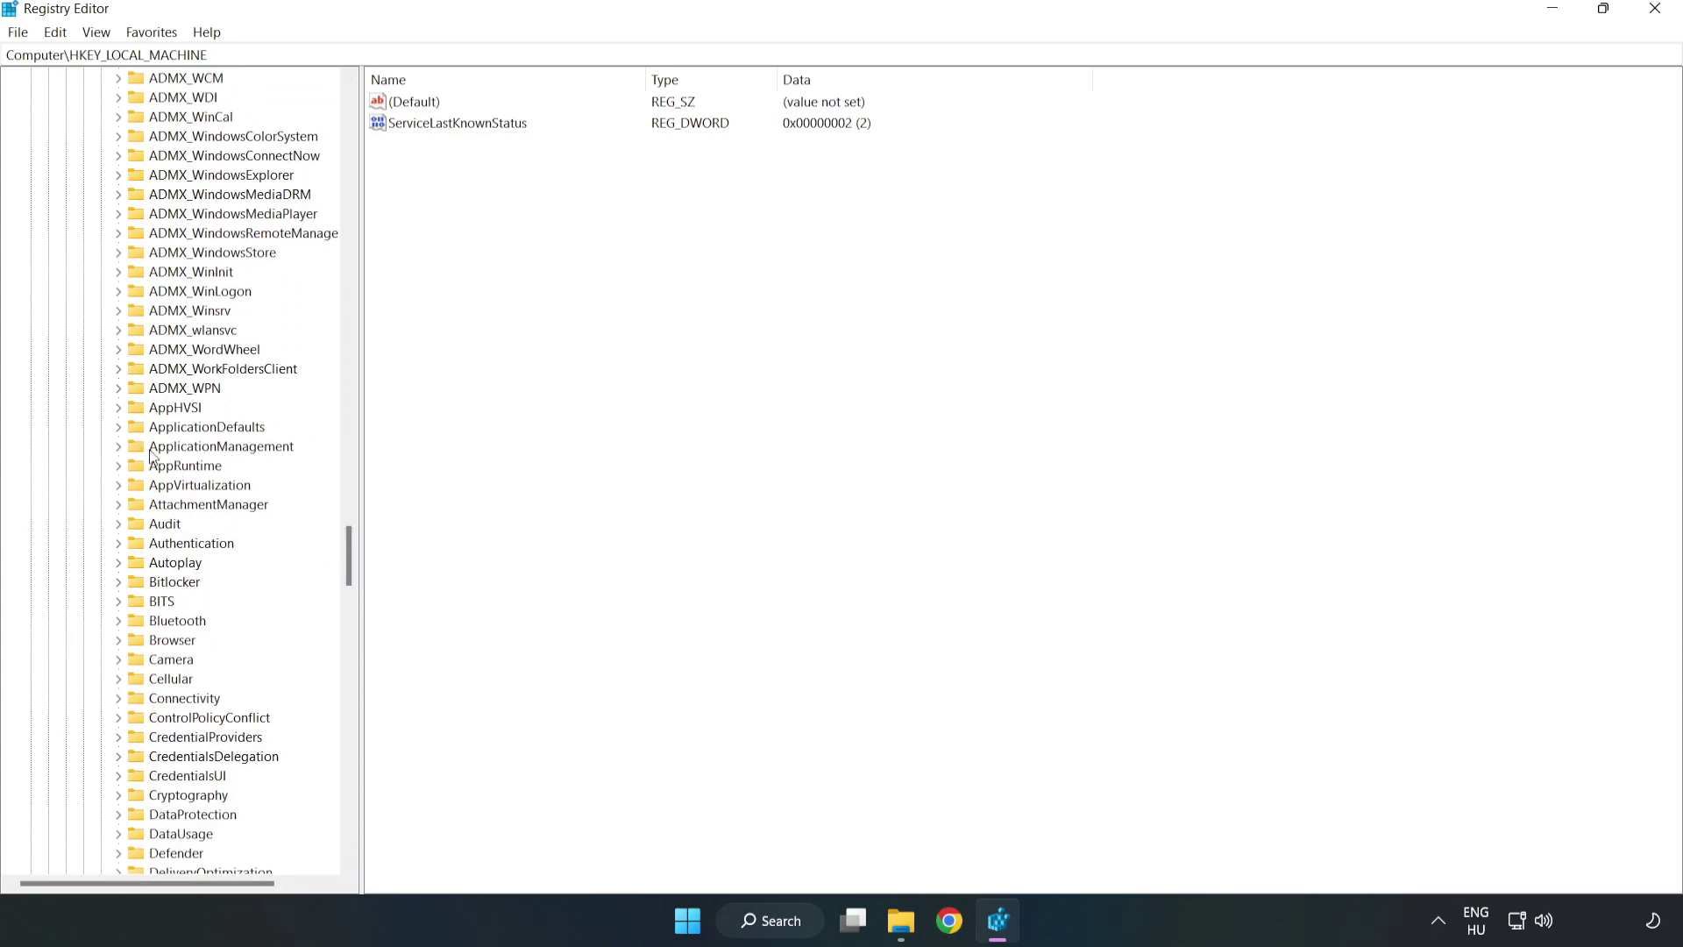
left_click(122, 447)
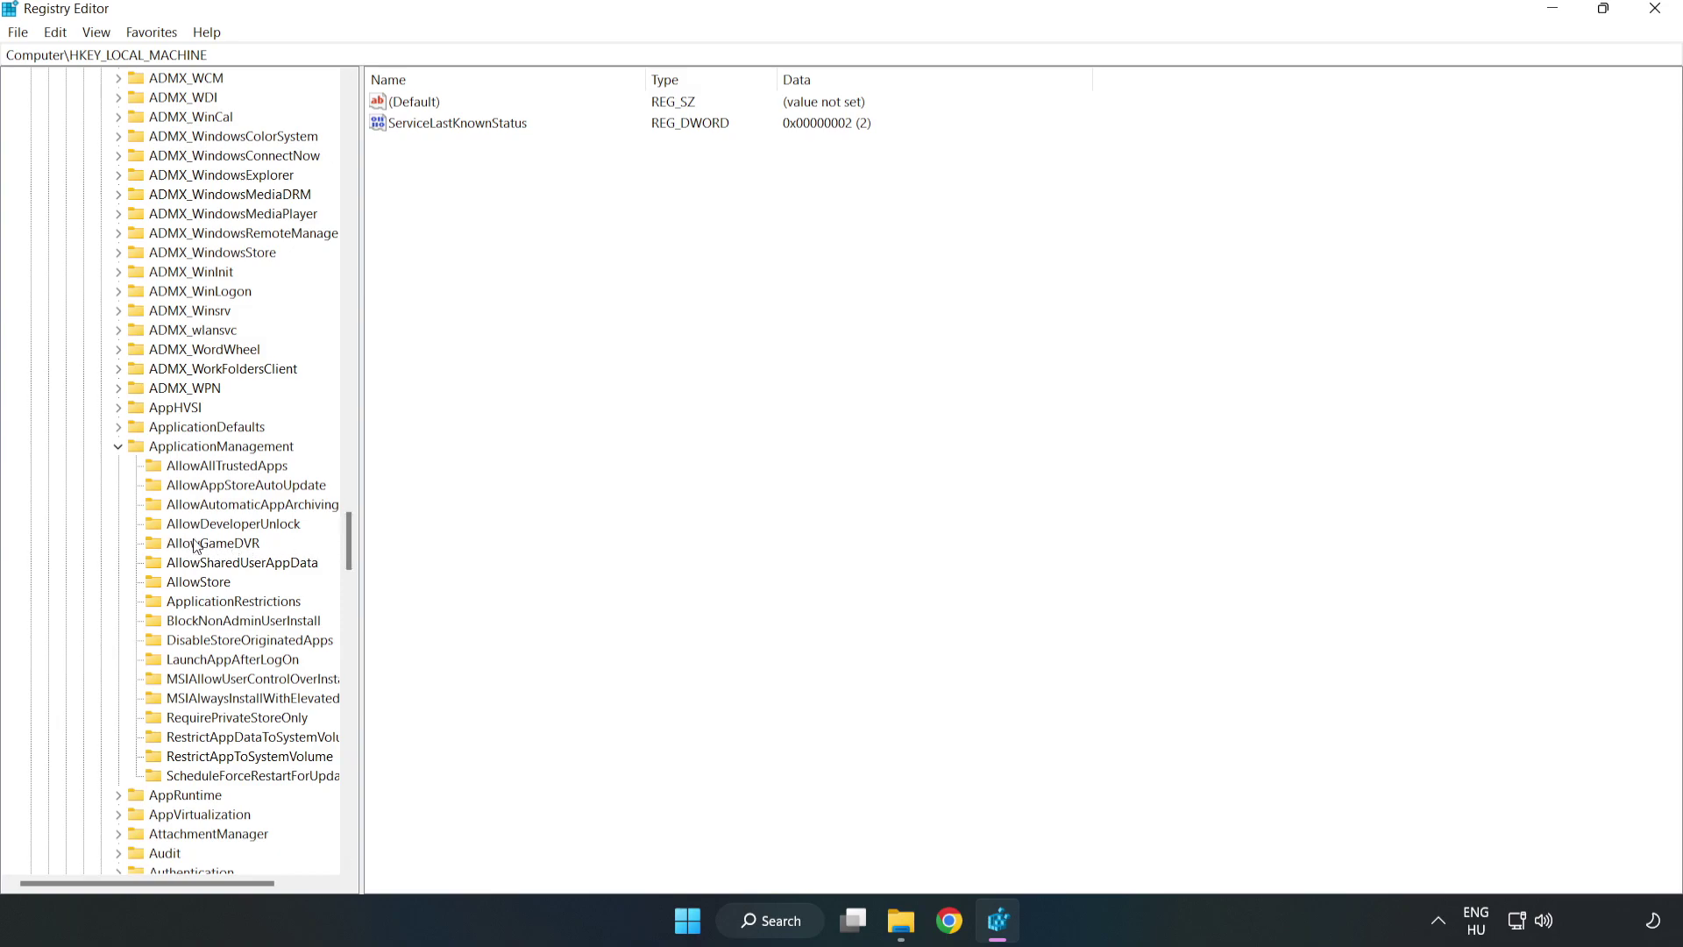
left_click(196, 546)
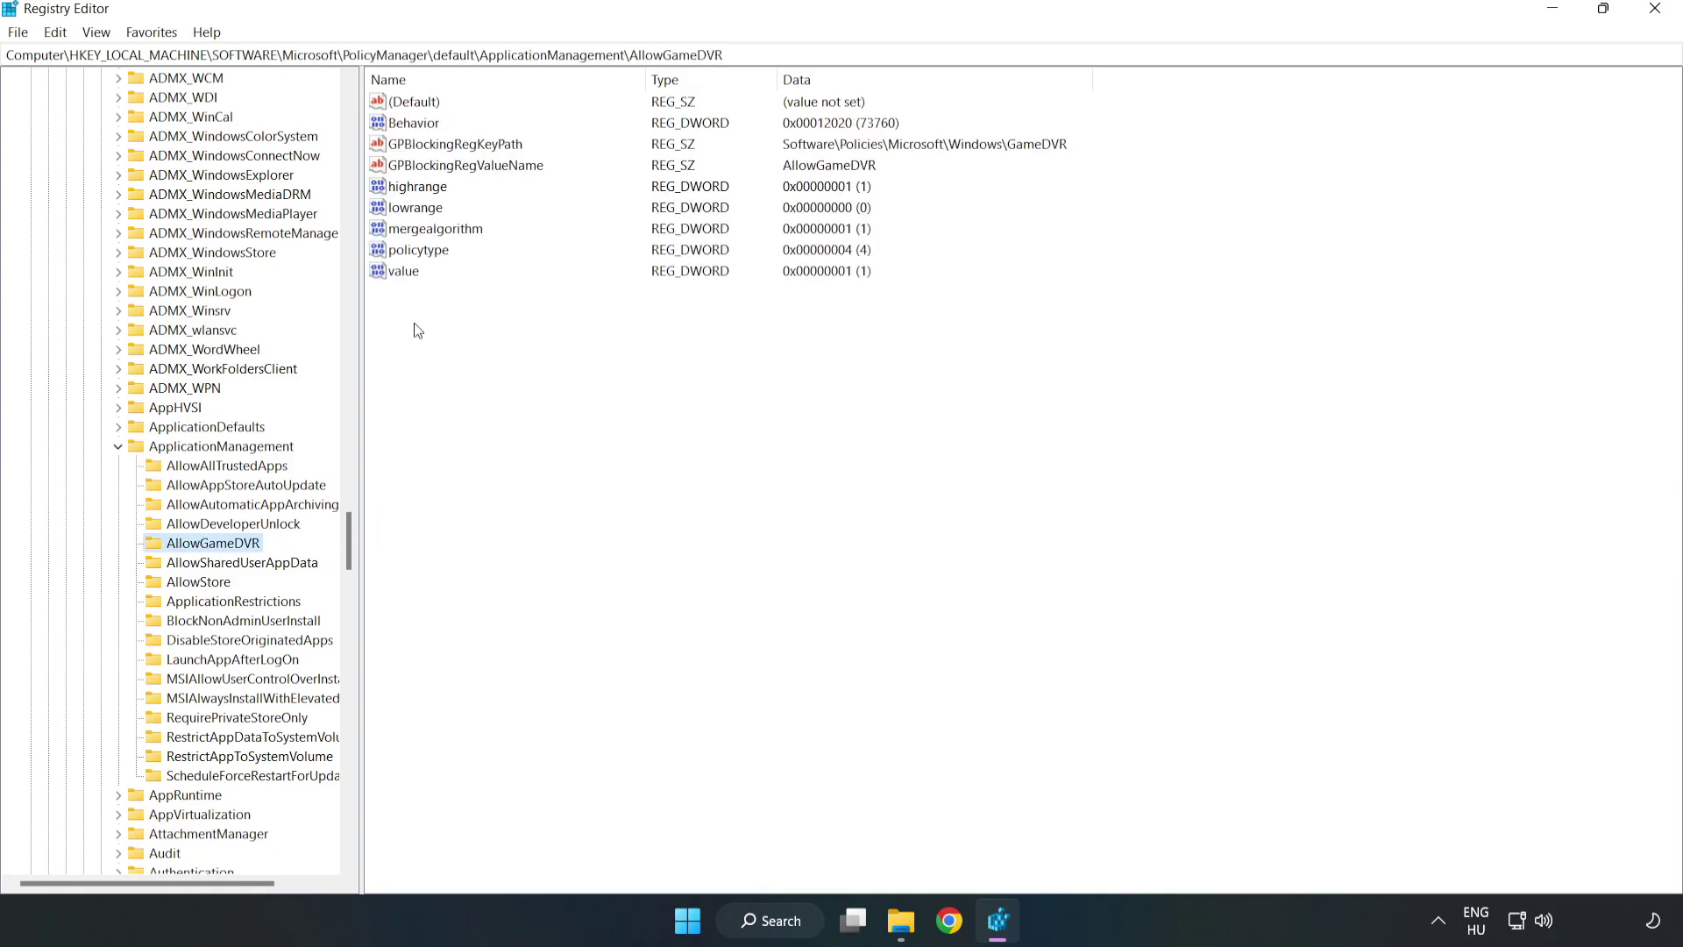
Change AllowGameDVR's 'value' entry from 1 to 0 and close Registry Editor
left_click(392, 273)
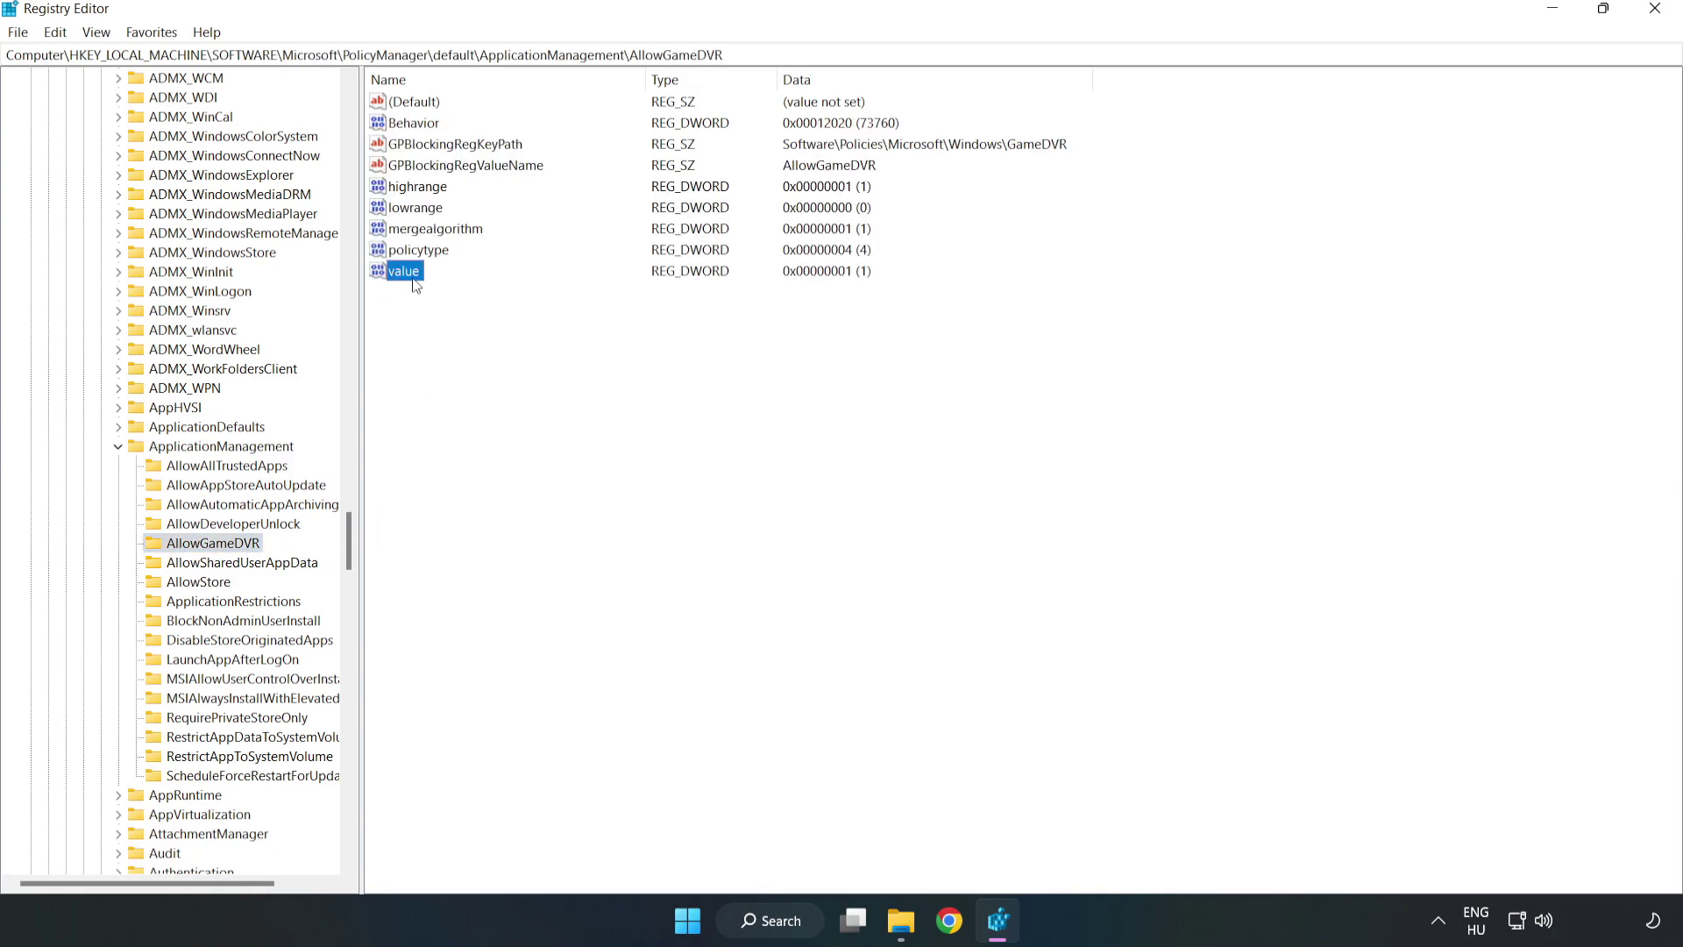
right_click(412, 278)
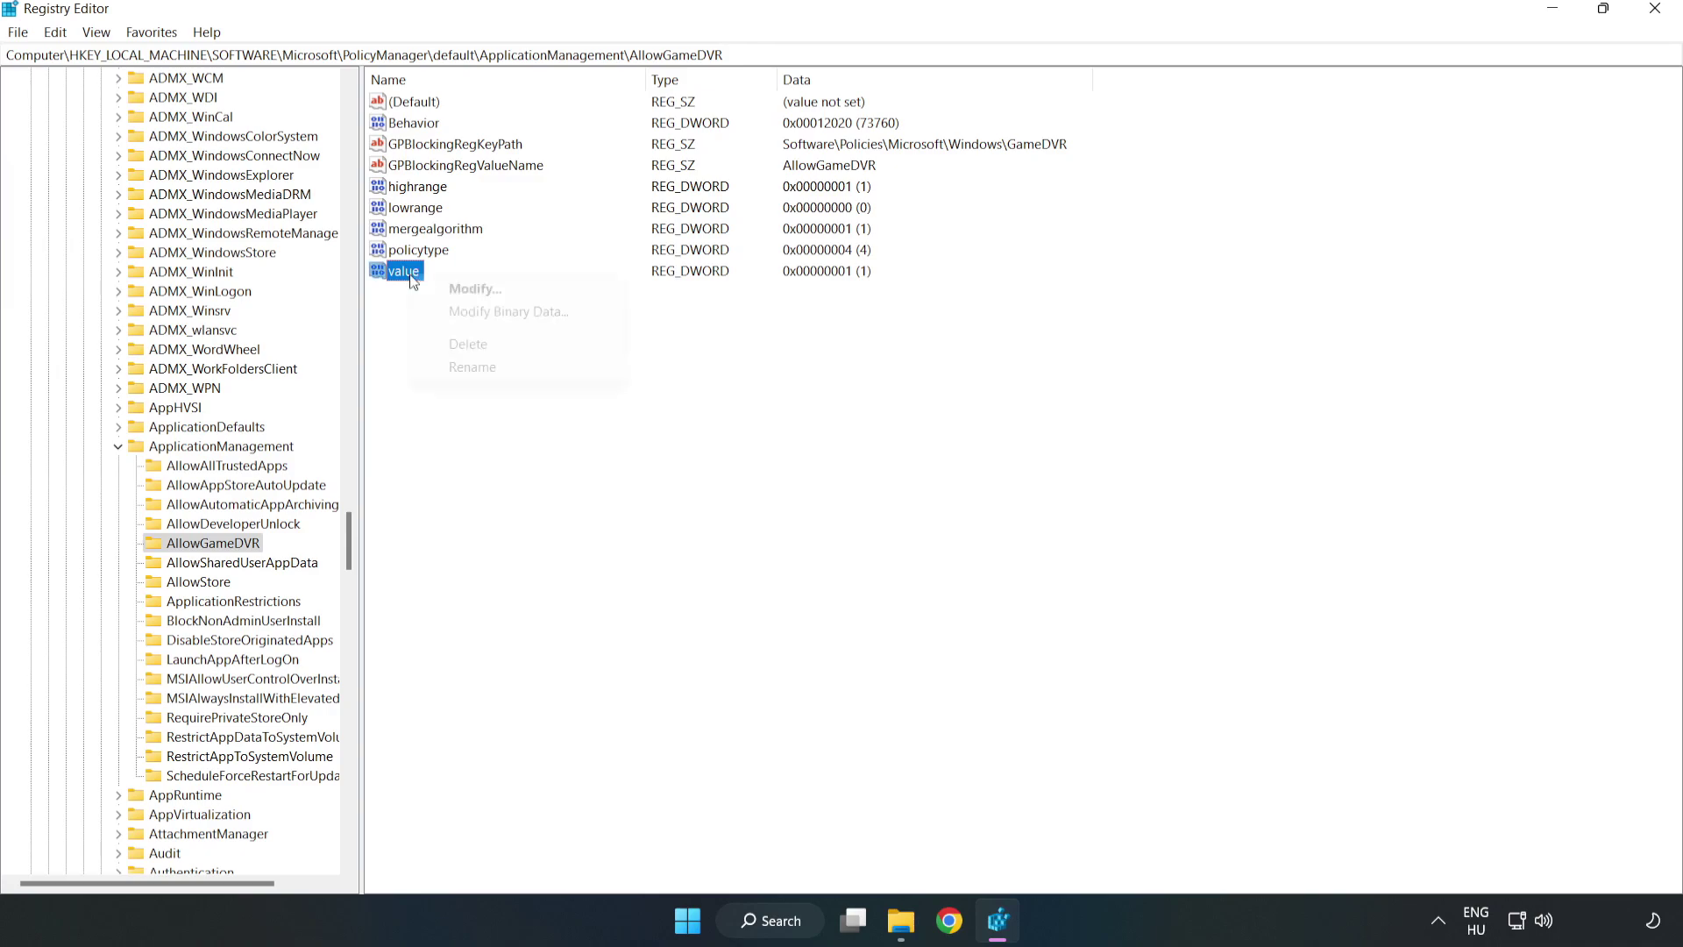
left_click(483, 296)
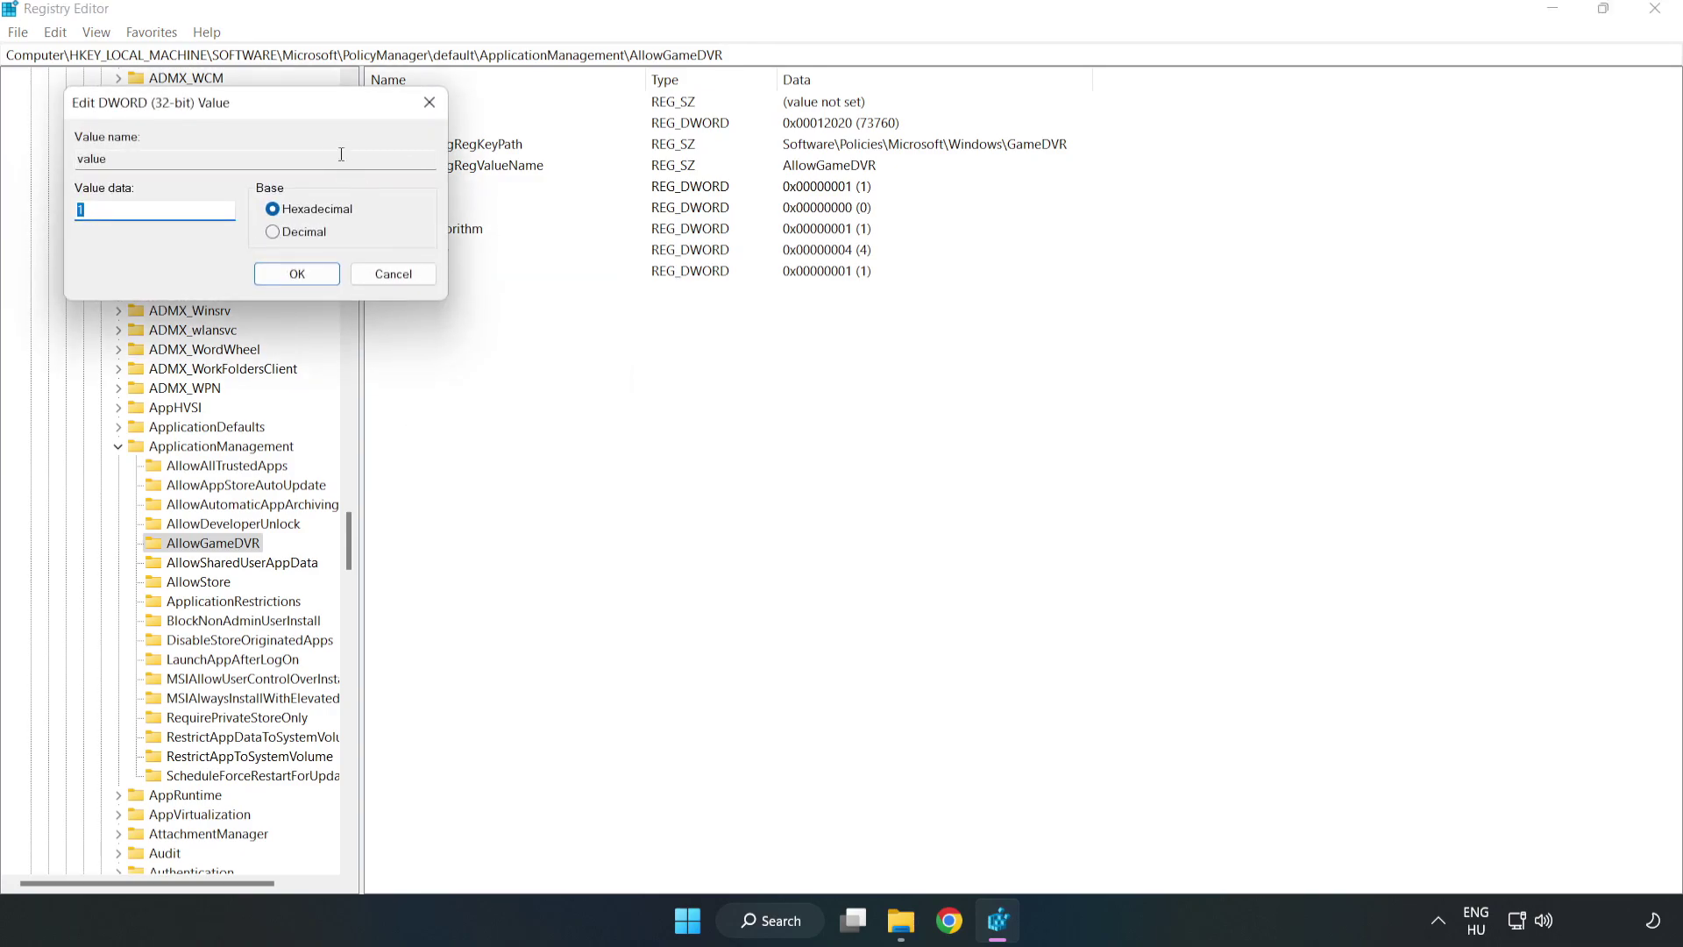
mouse_move(322, 102)
left_mouse_down()
mouse_move(442, 178)
mouse_move(857, 349)
left_mouse_up()
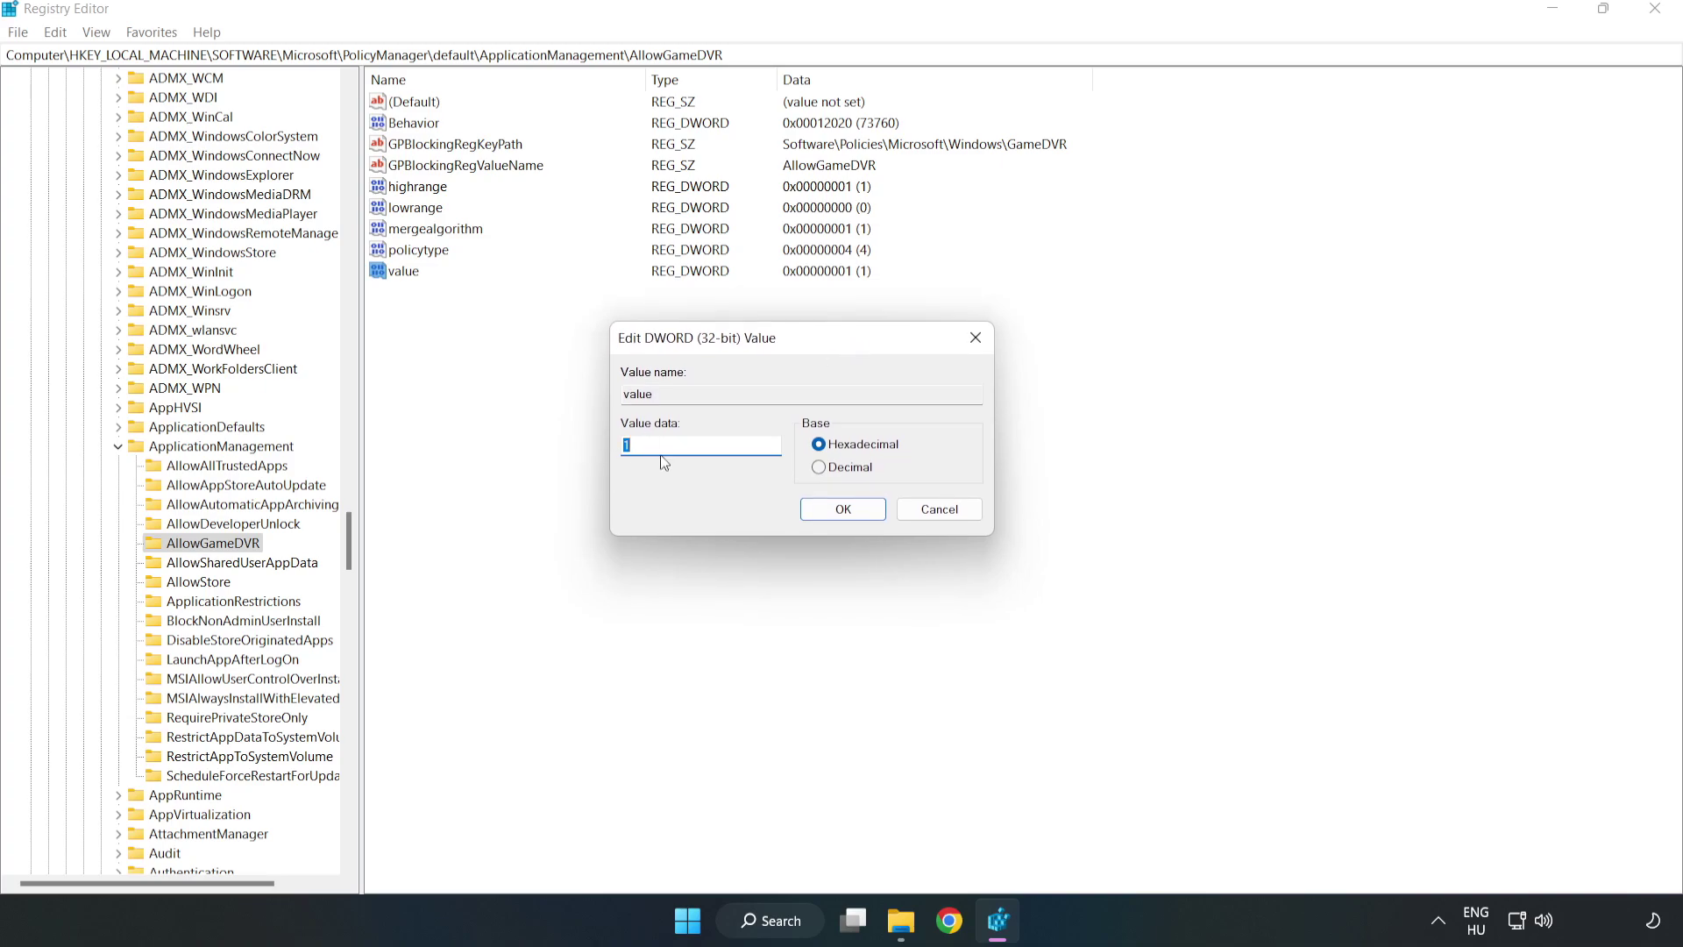
type("0")
left_click(846, 509)
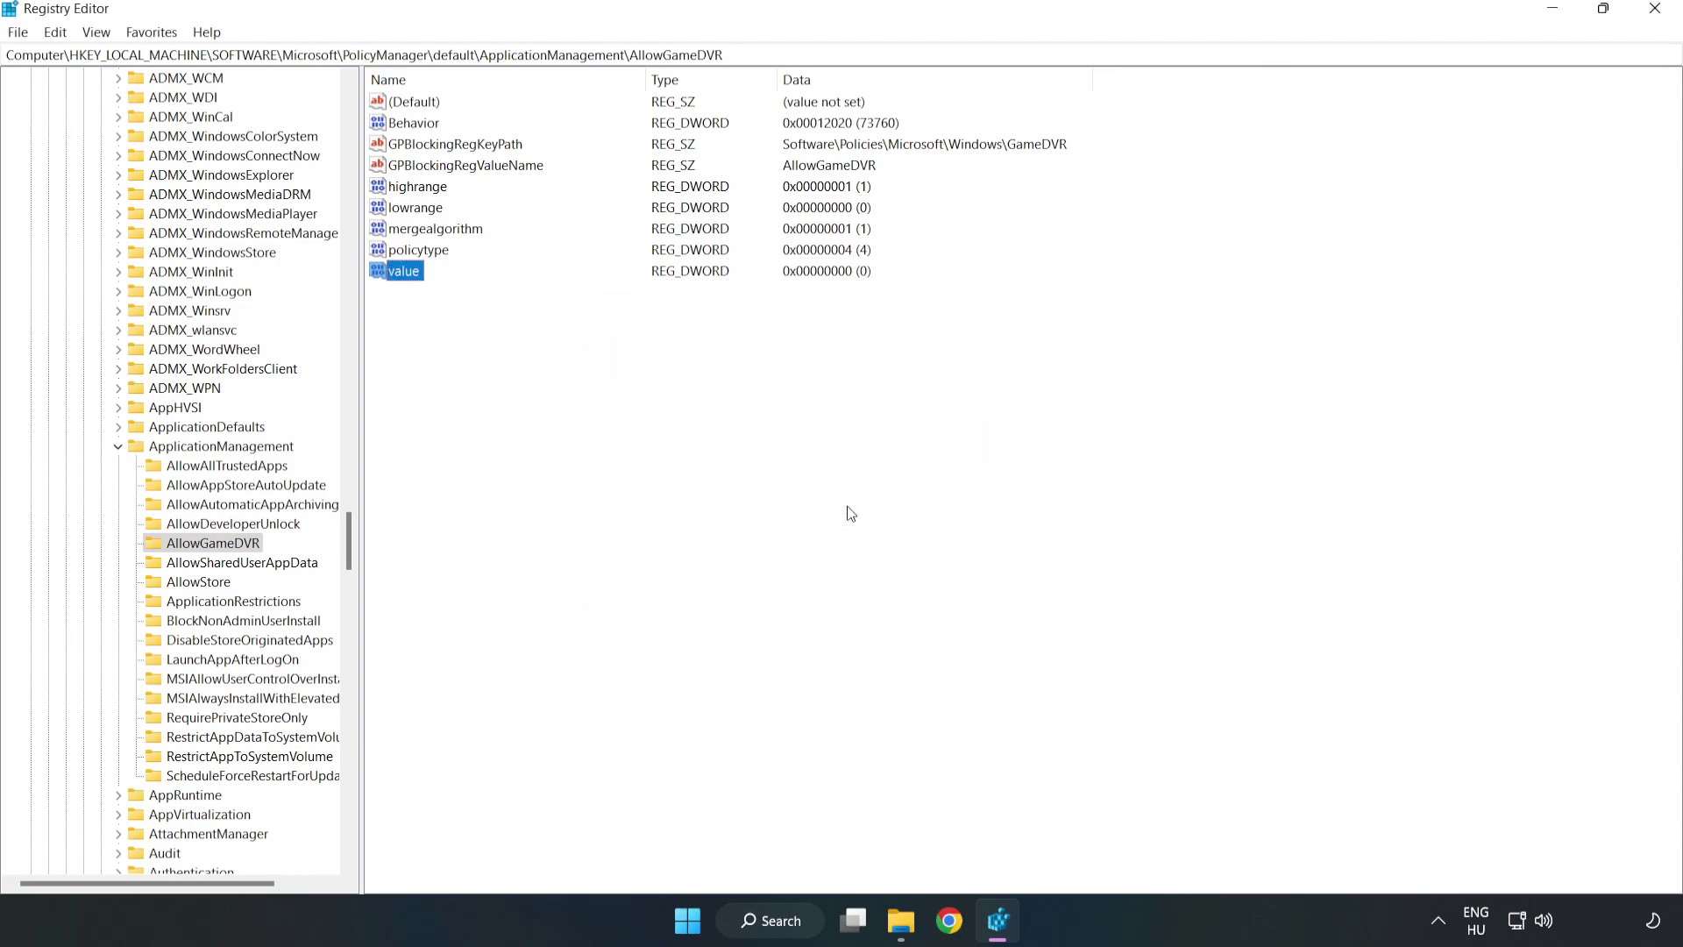
left_click(1655, 11)
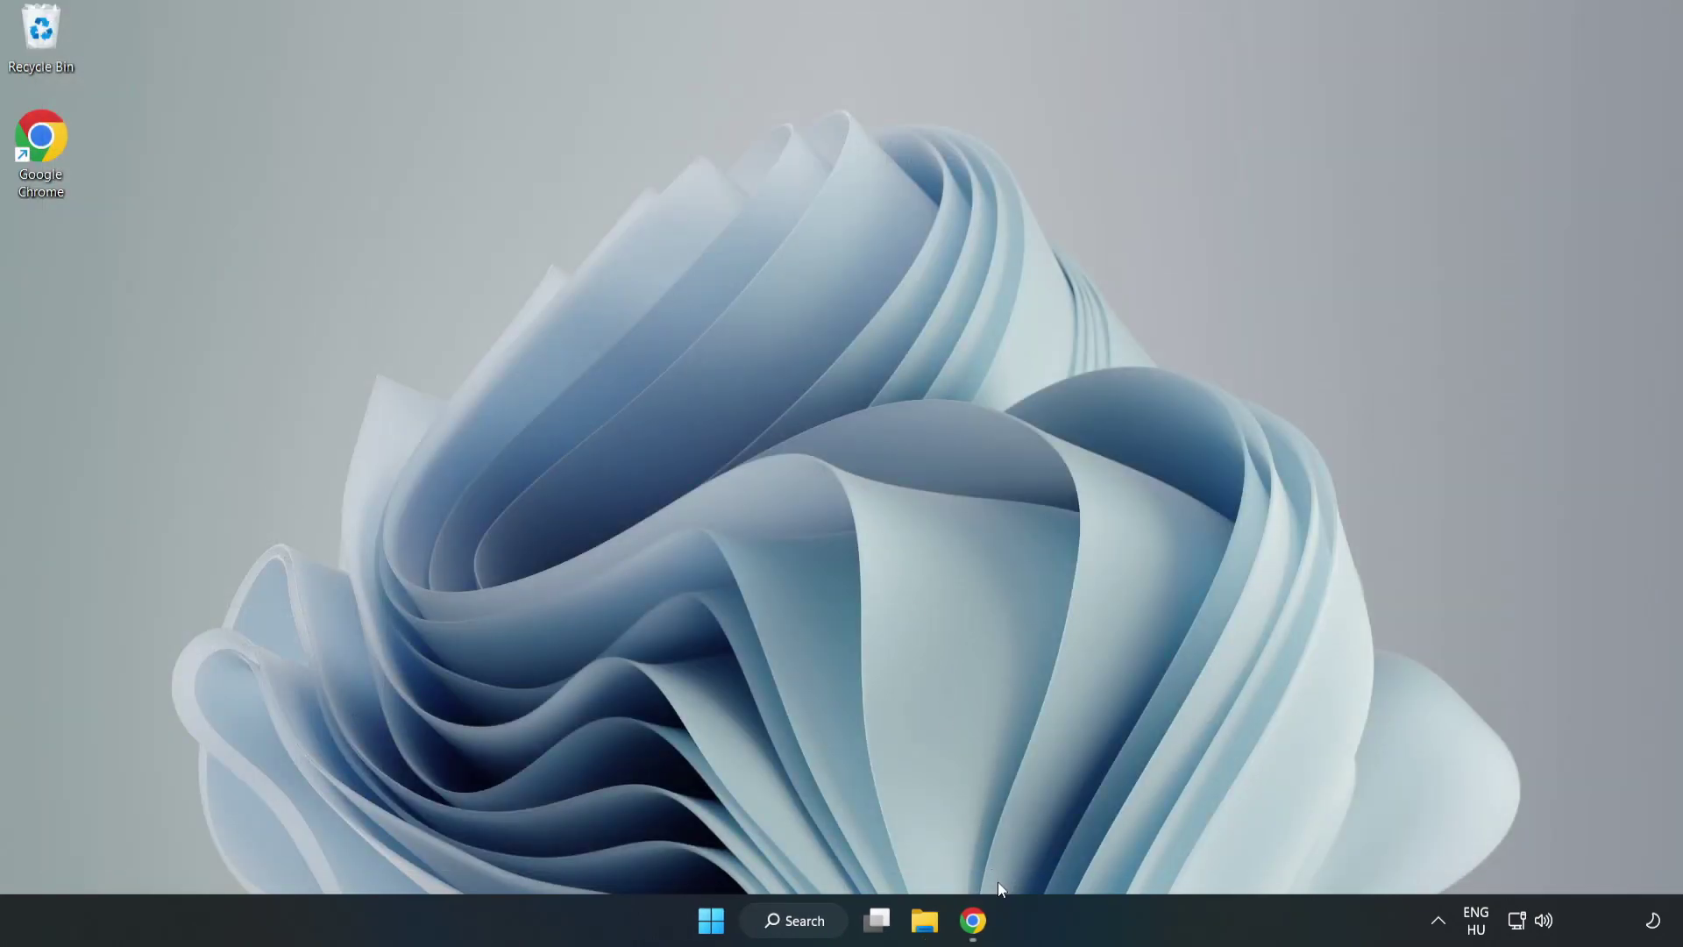
mouse_move(949, 921)
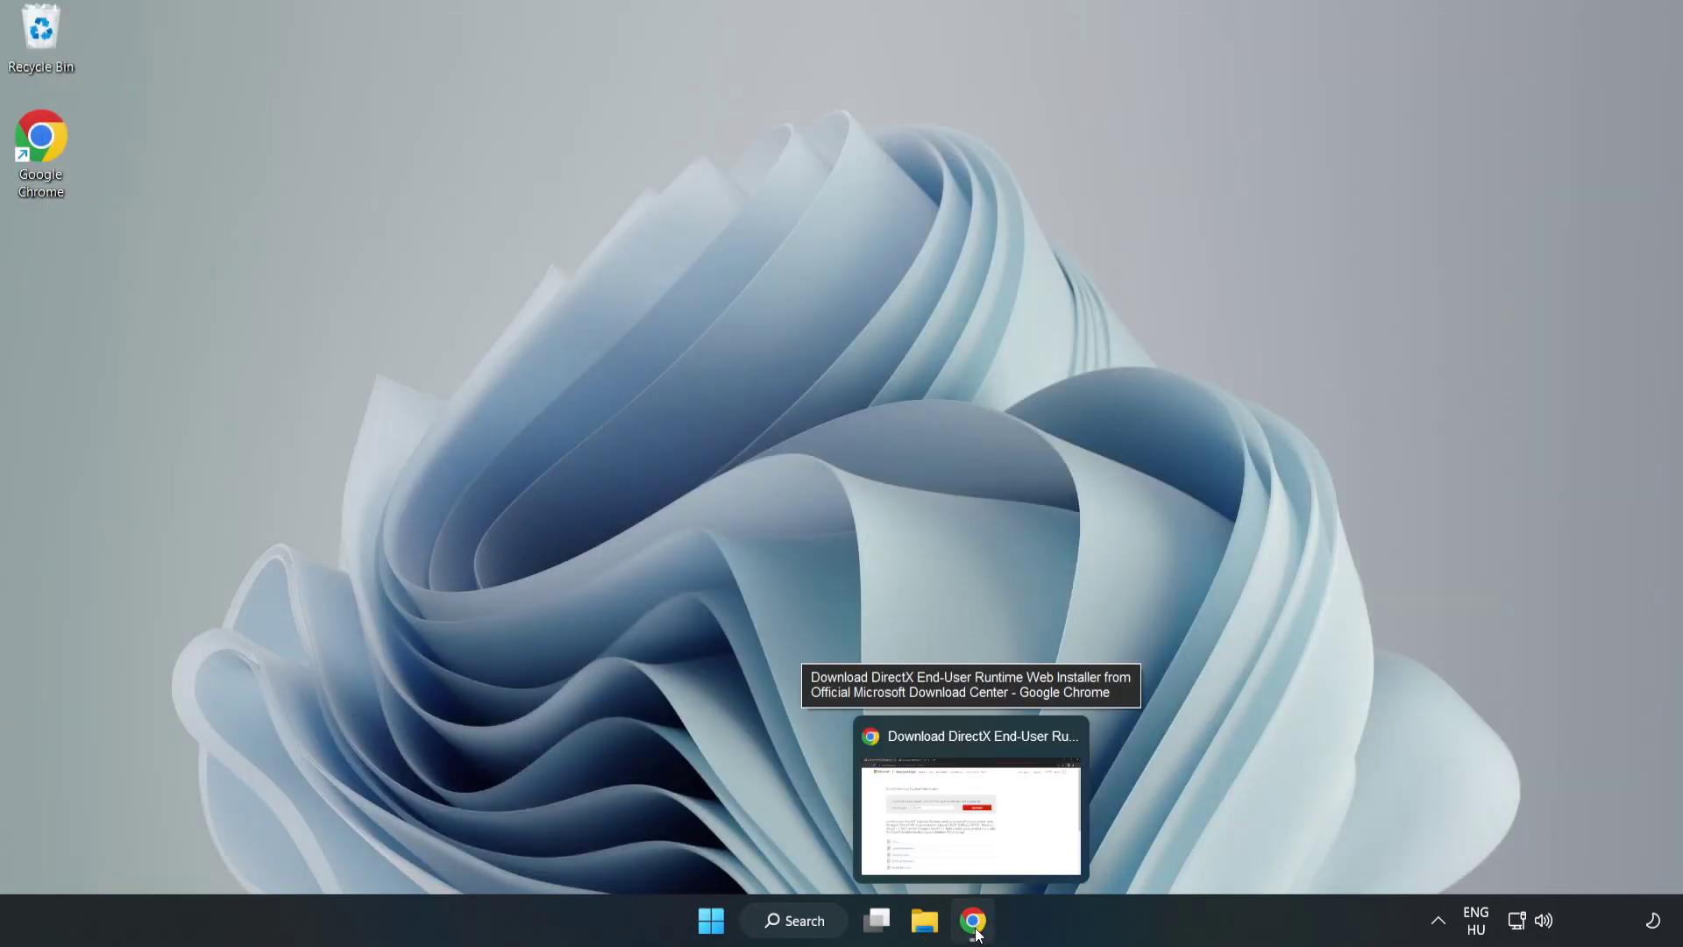
Download the DirectX End-User Runtime Web Installer in Chrome and launch dxwebsetup.exe
left_click(974, 923)
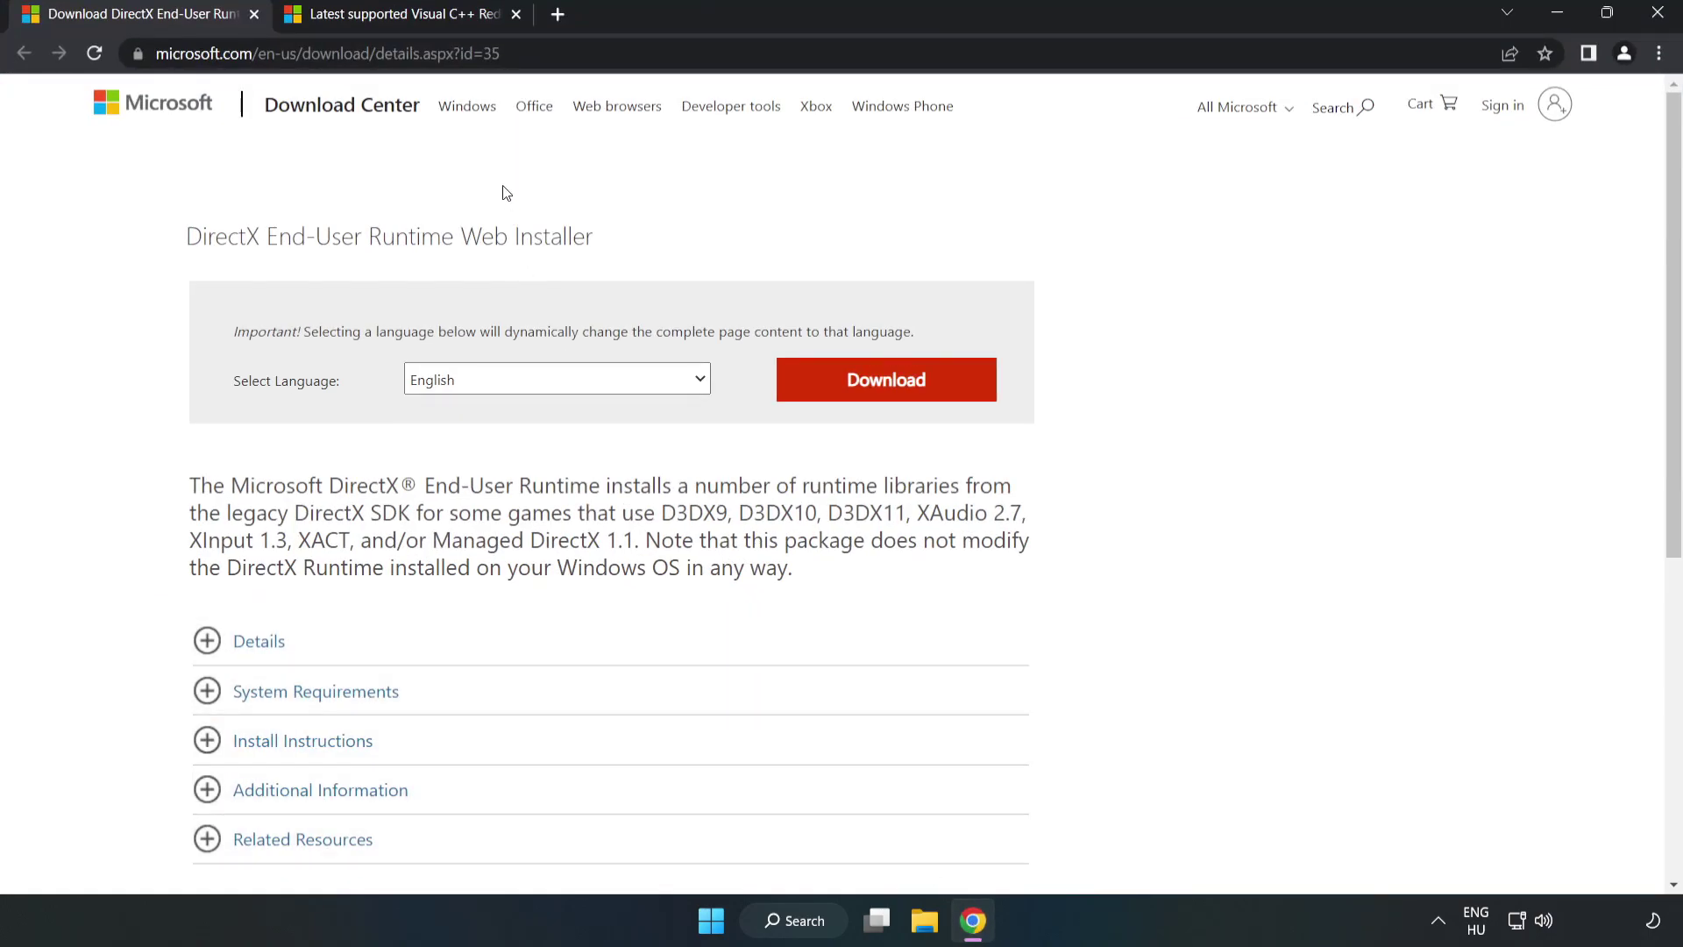
left_click_drag(421, 54, 554, 50)
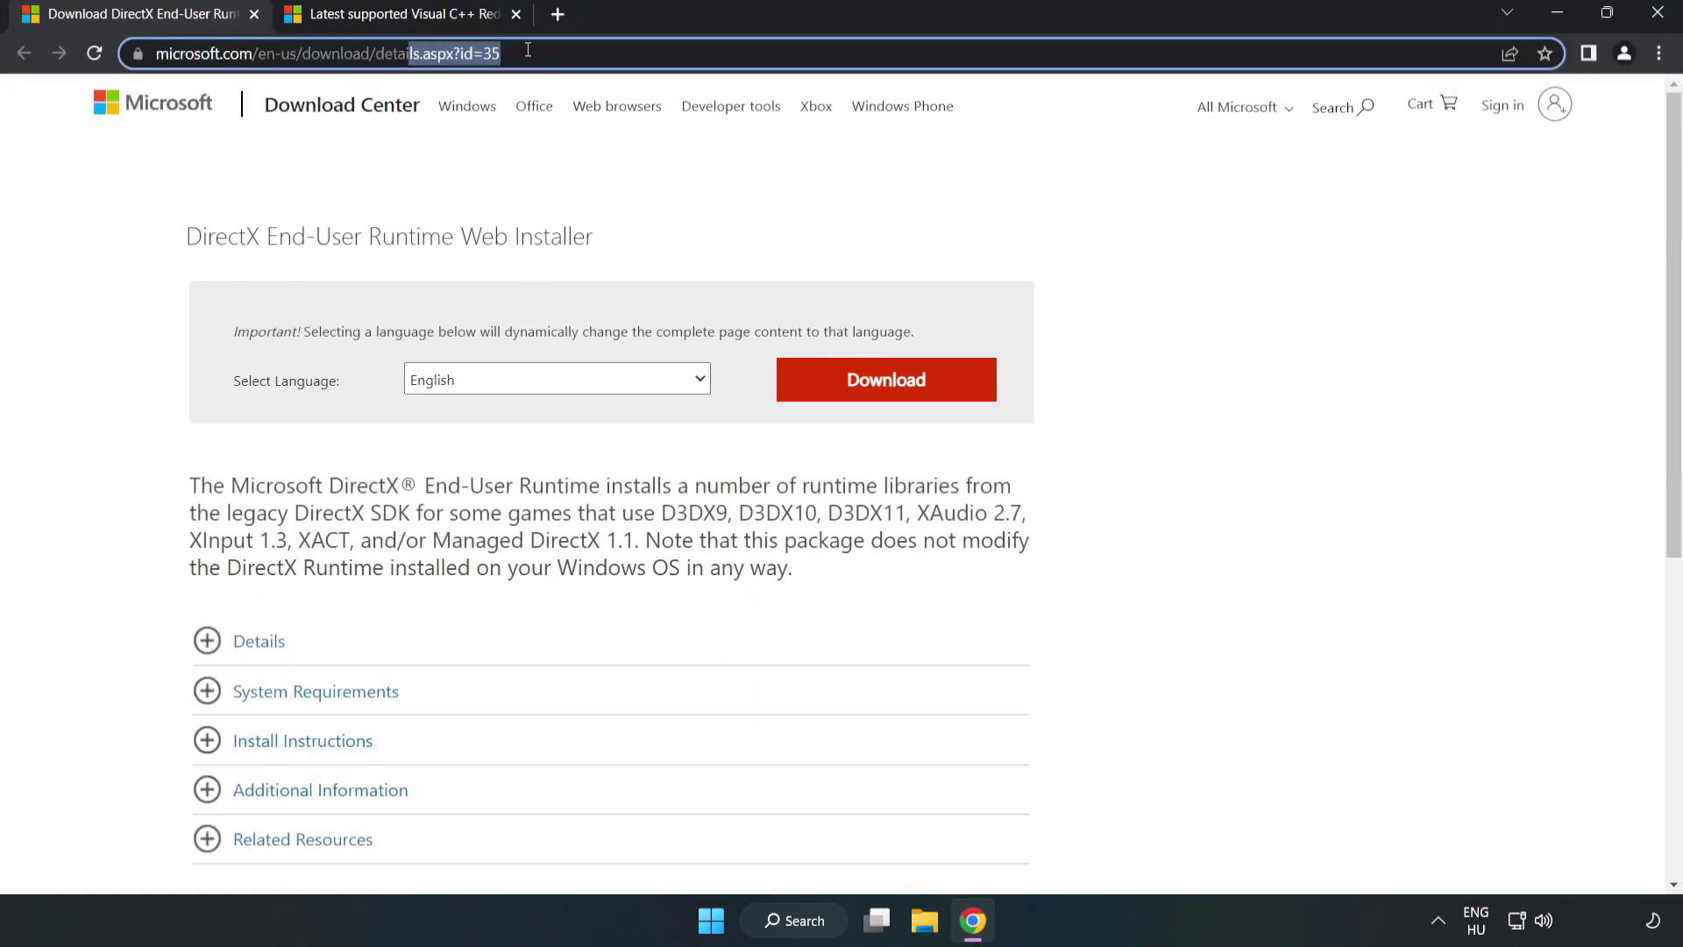
left_click(680, 200)
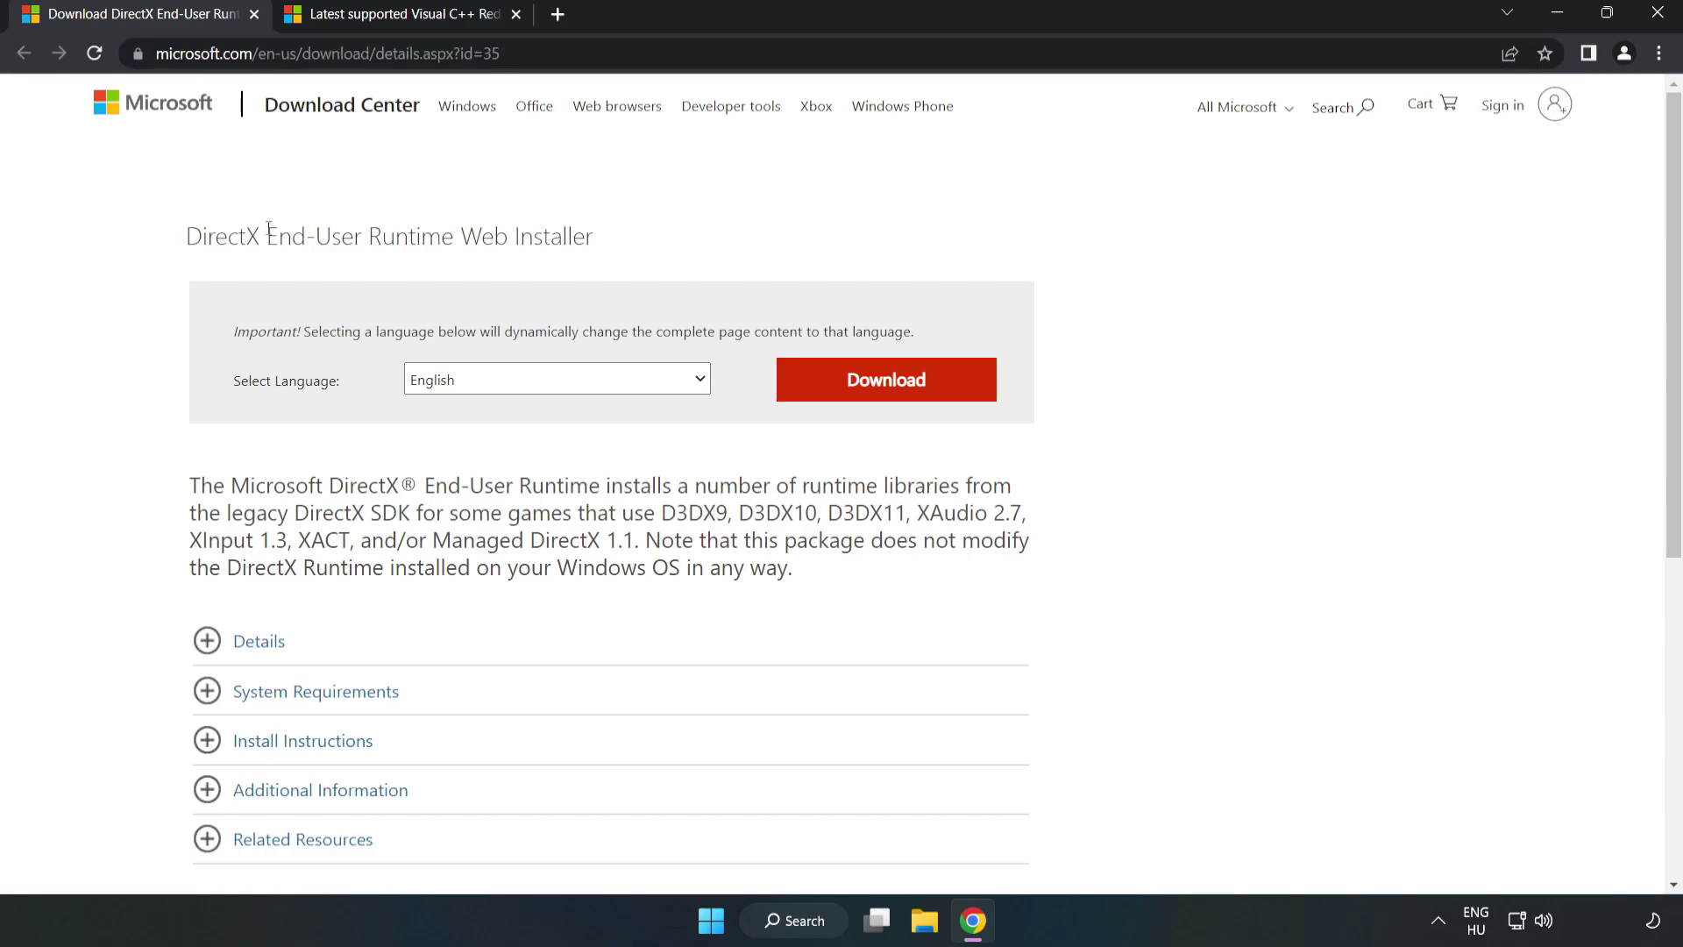
left_click(898, 400)
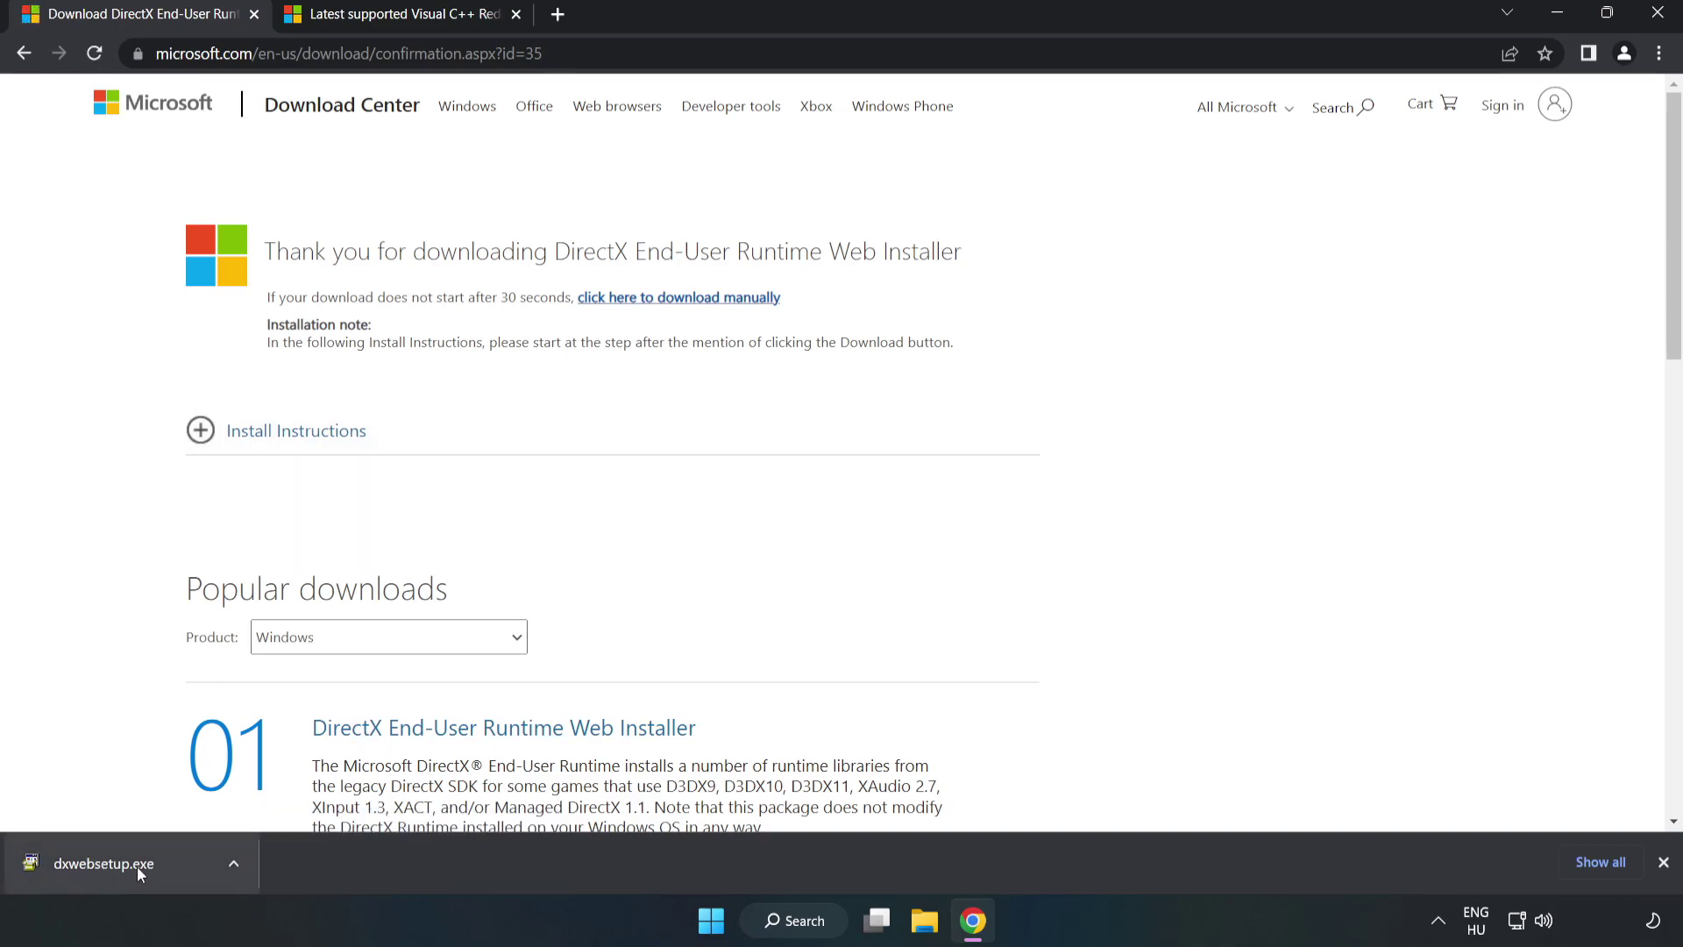
left_click(170, 868)
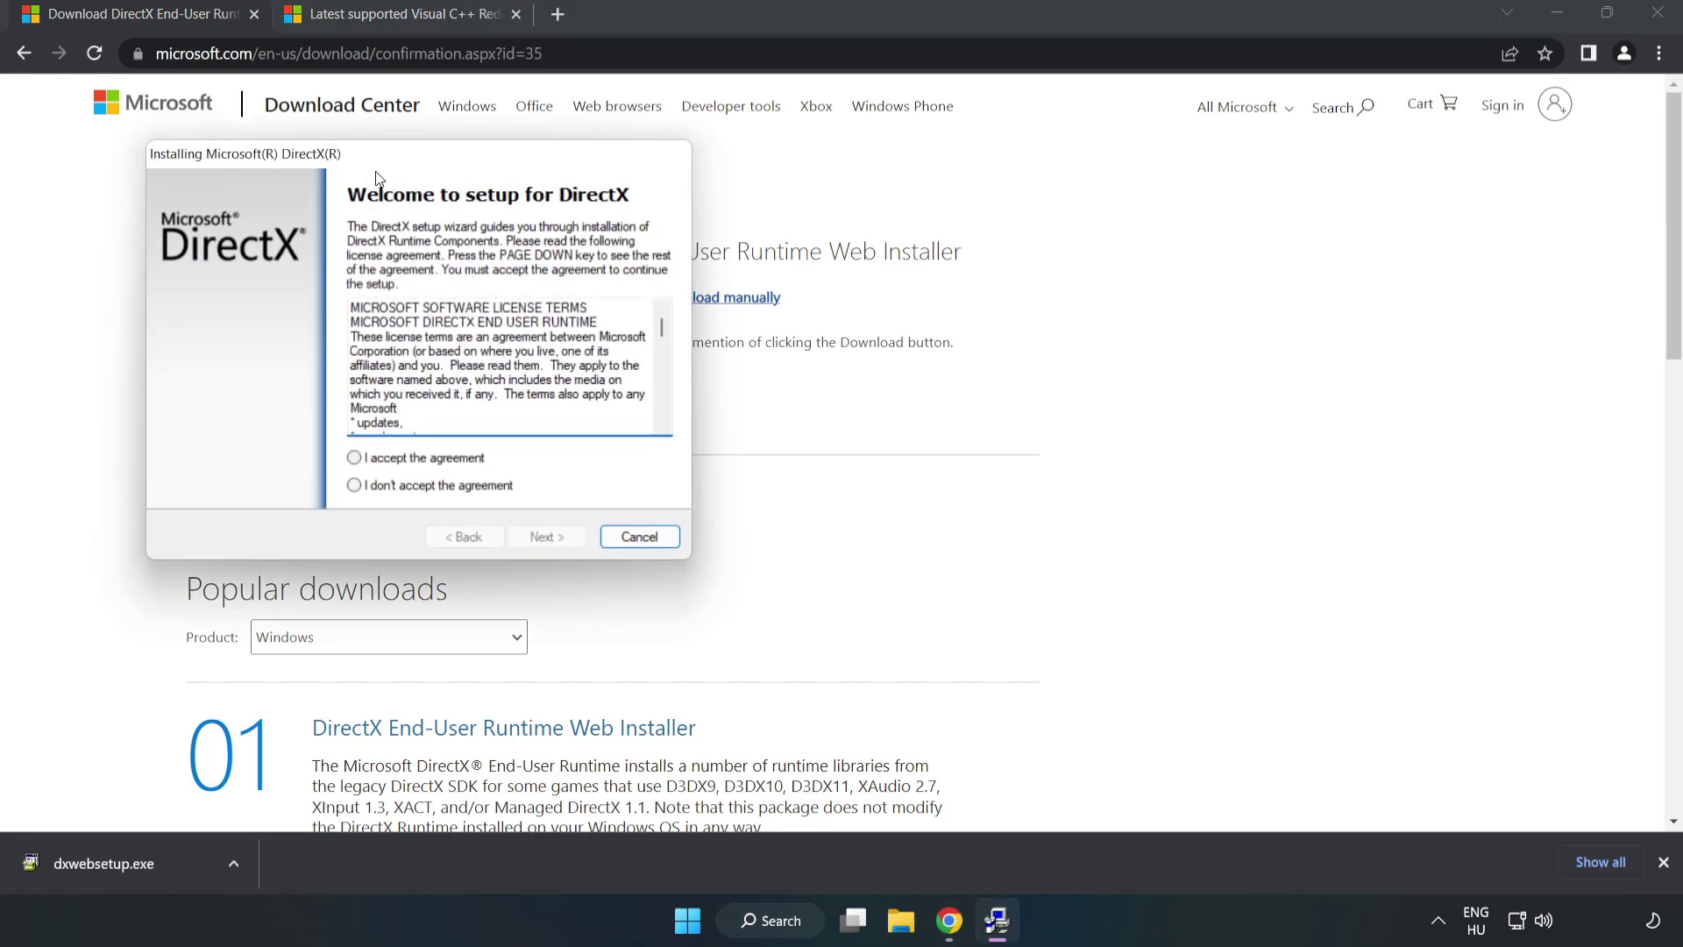
Install the DirectX runtime with license accepted and Bing Bar unchecked, then finish setup
left_click_drag(381, 158, 802, 240)
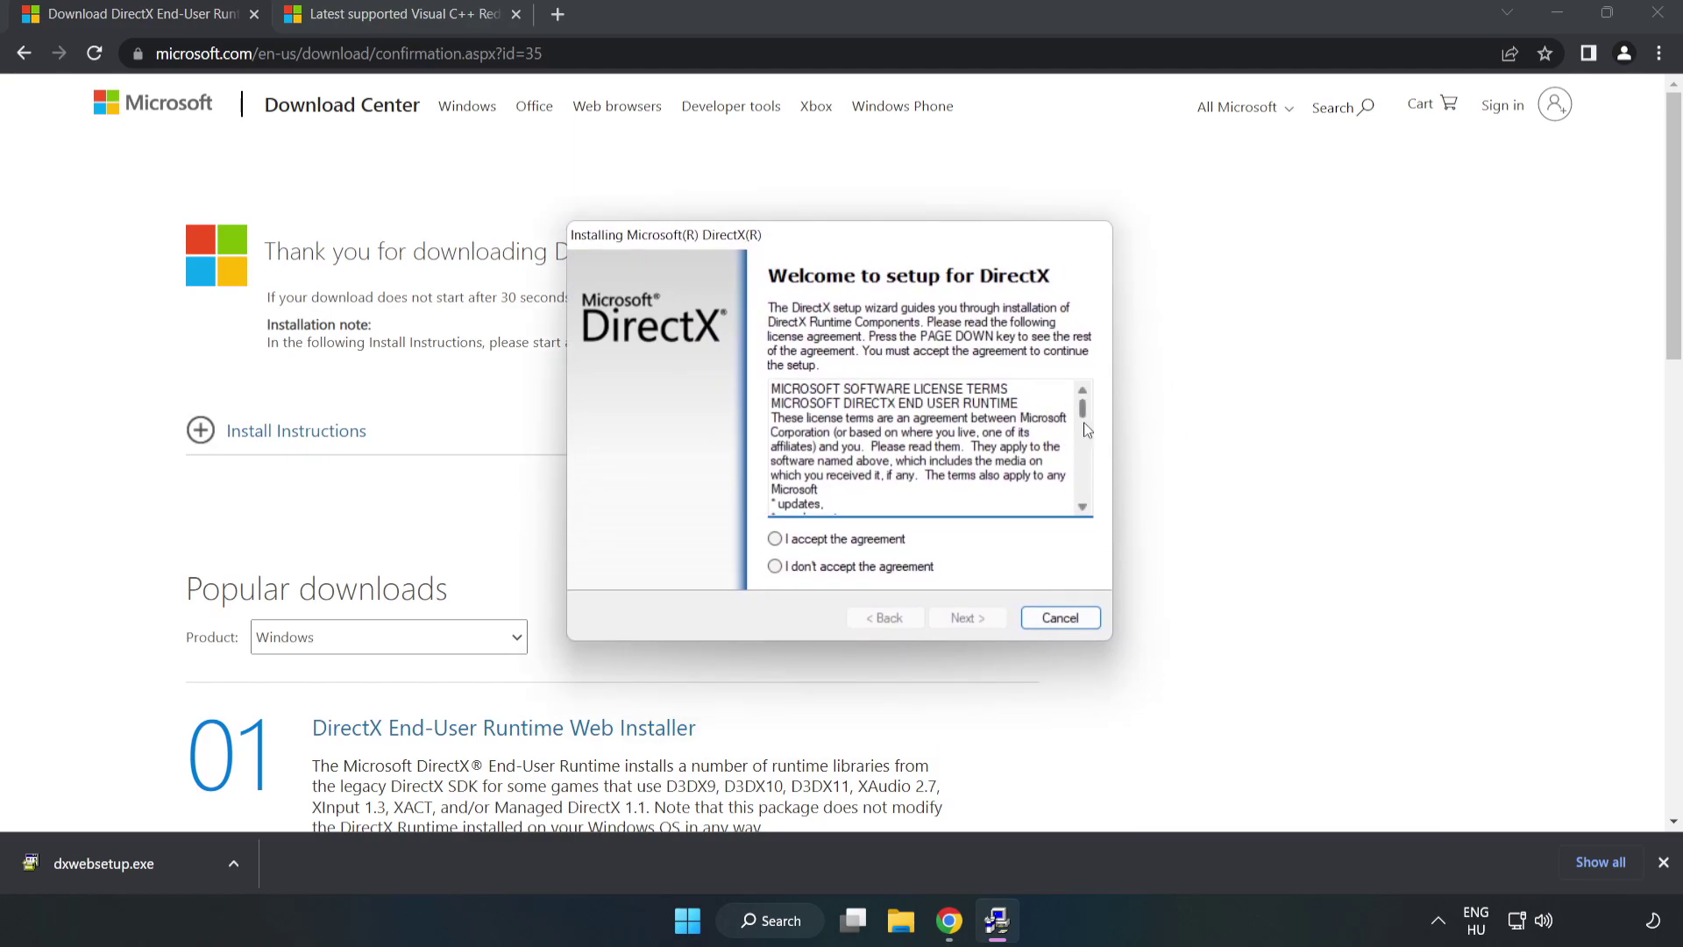
left_click_drag(1084, 412, 1084, 509)
left_click(768, 538)
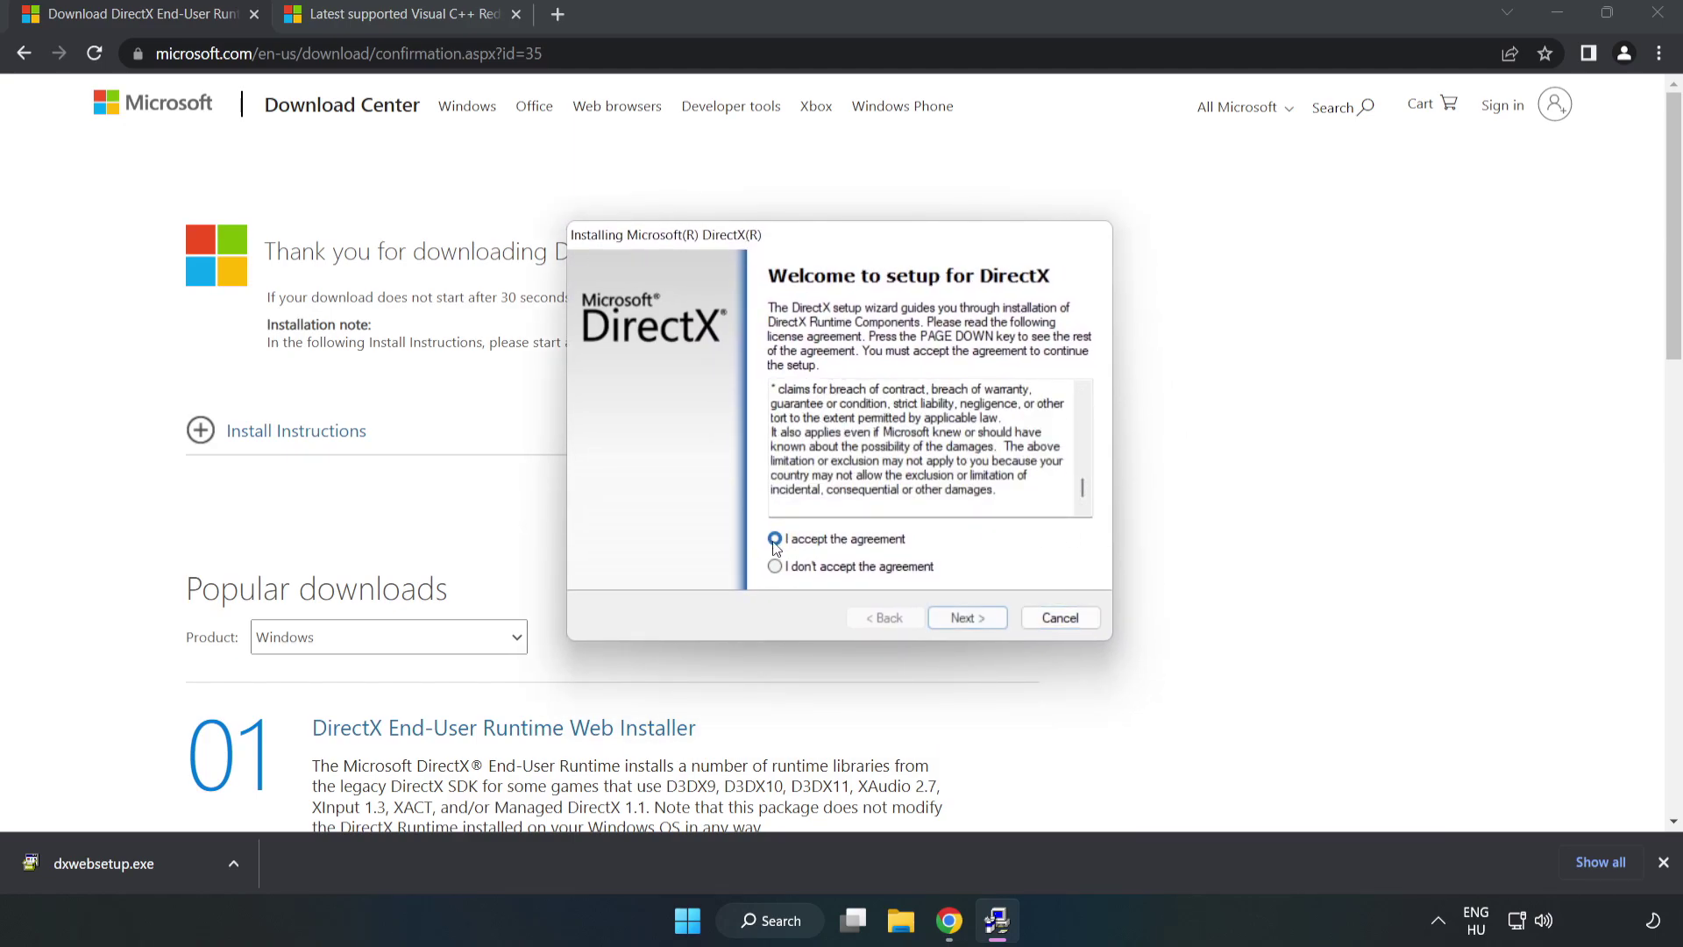
left_click(973, 619)
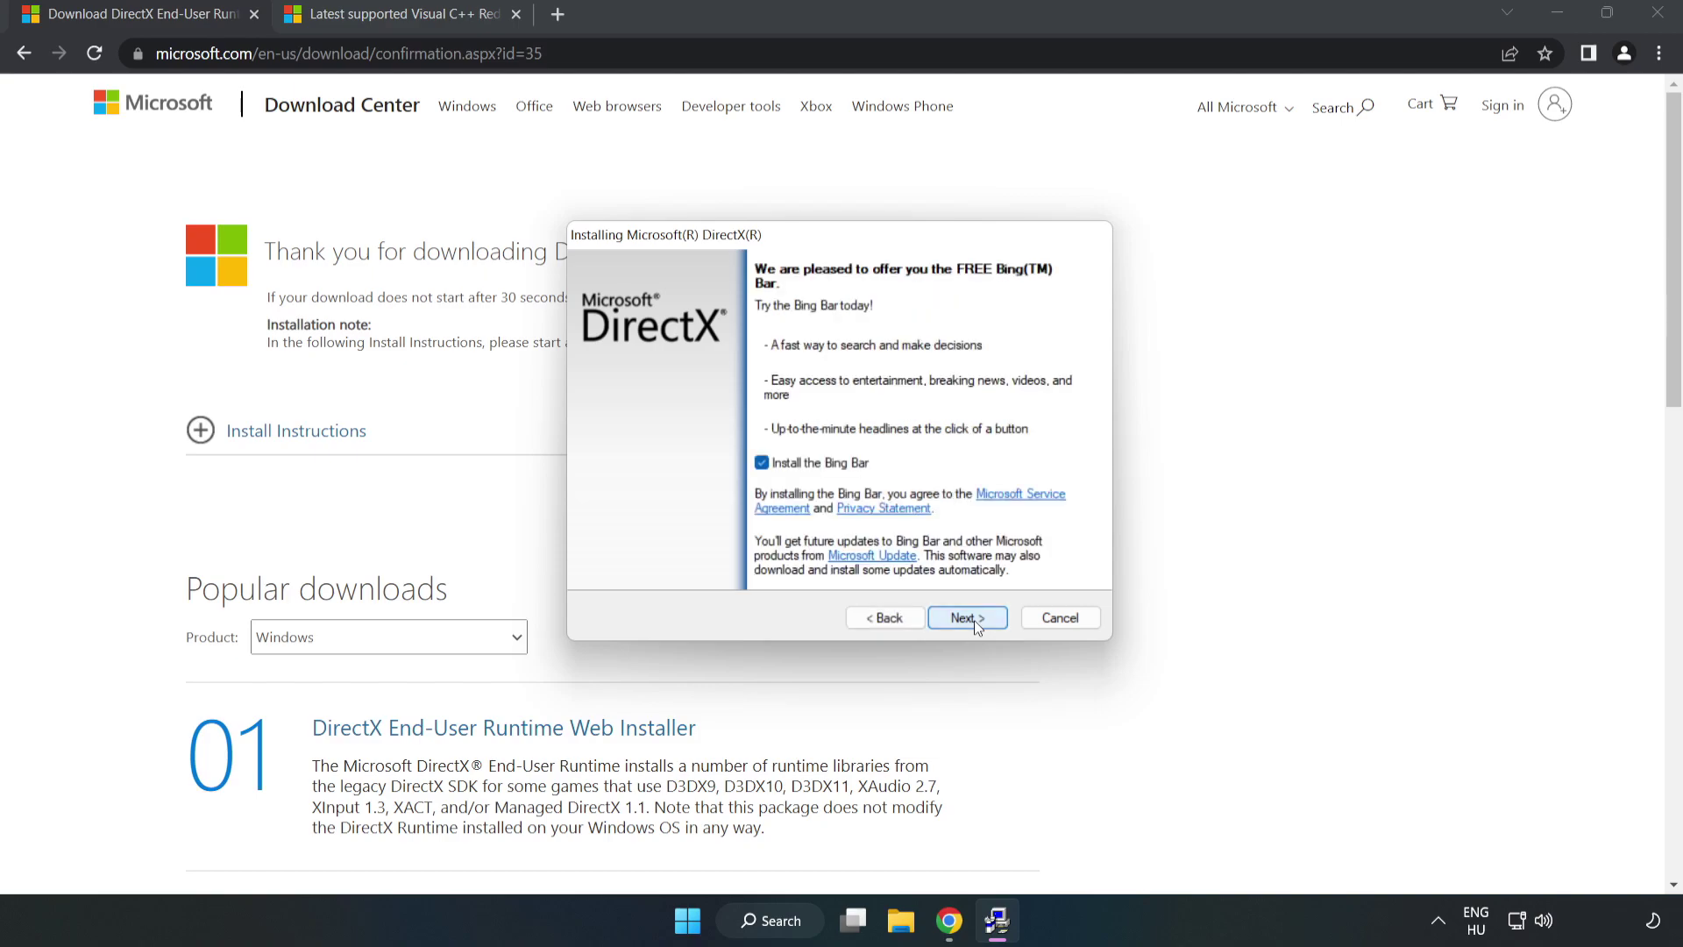
left_click(761, 462)
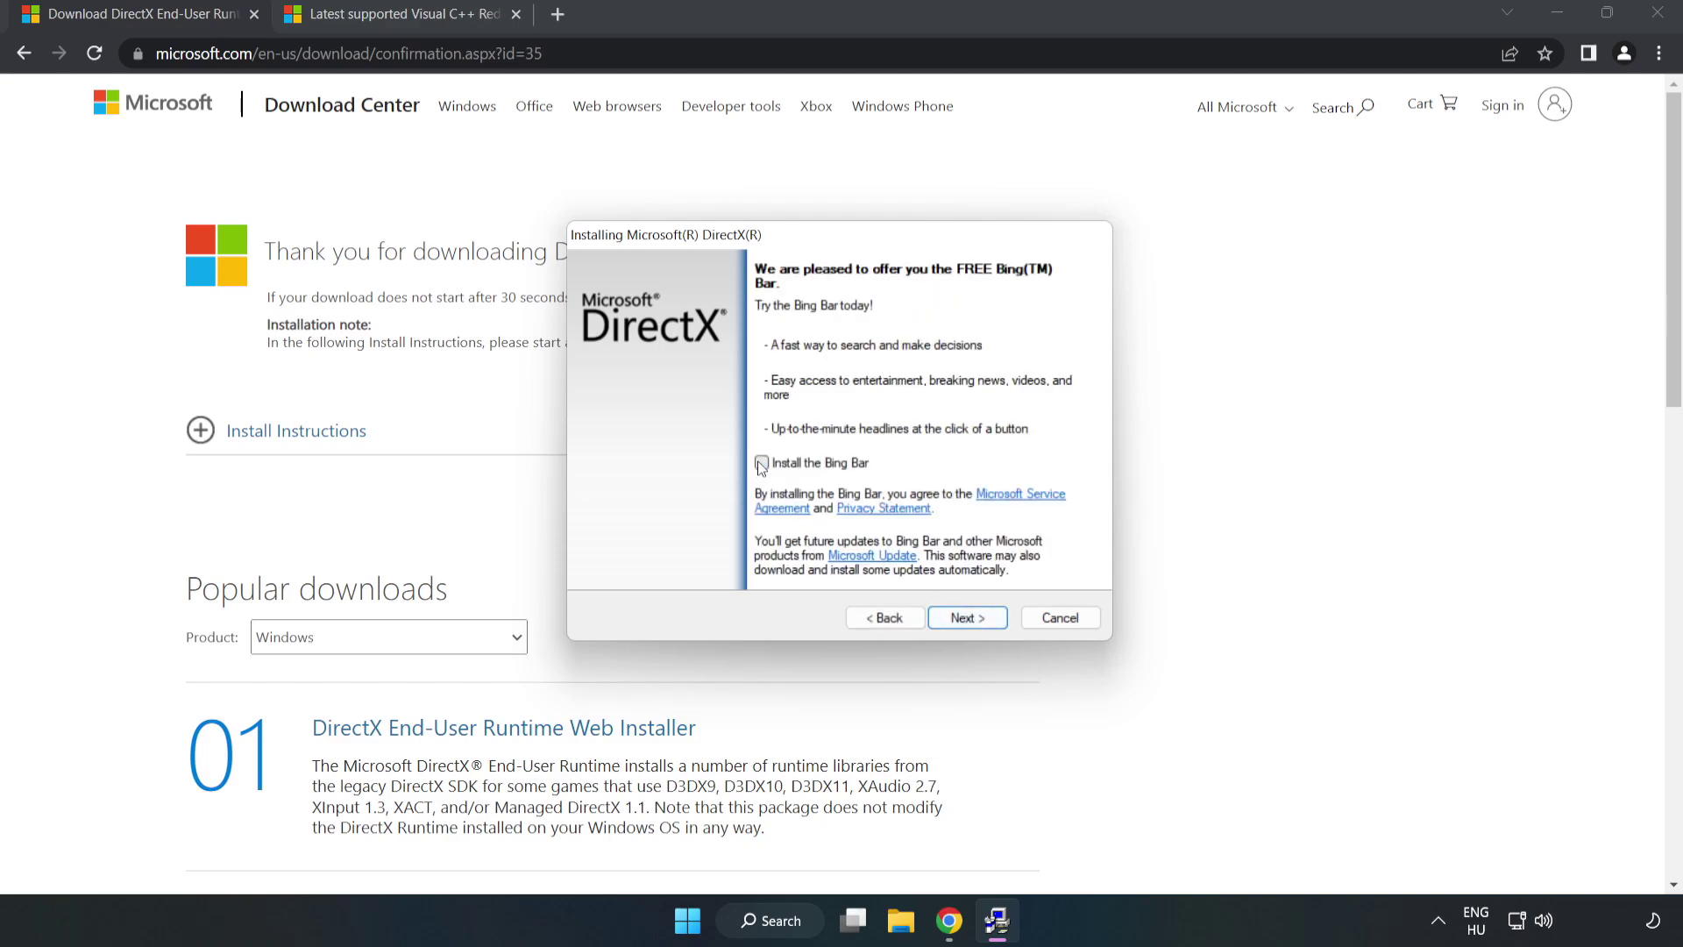
left_click(970, 619)
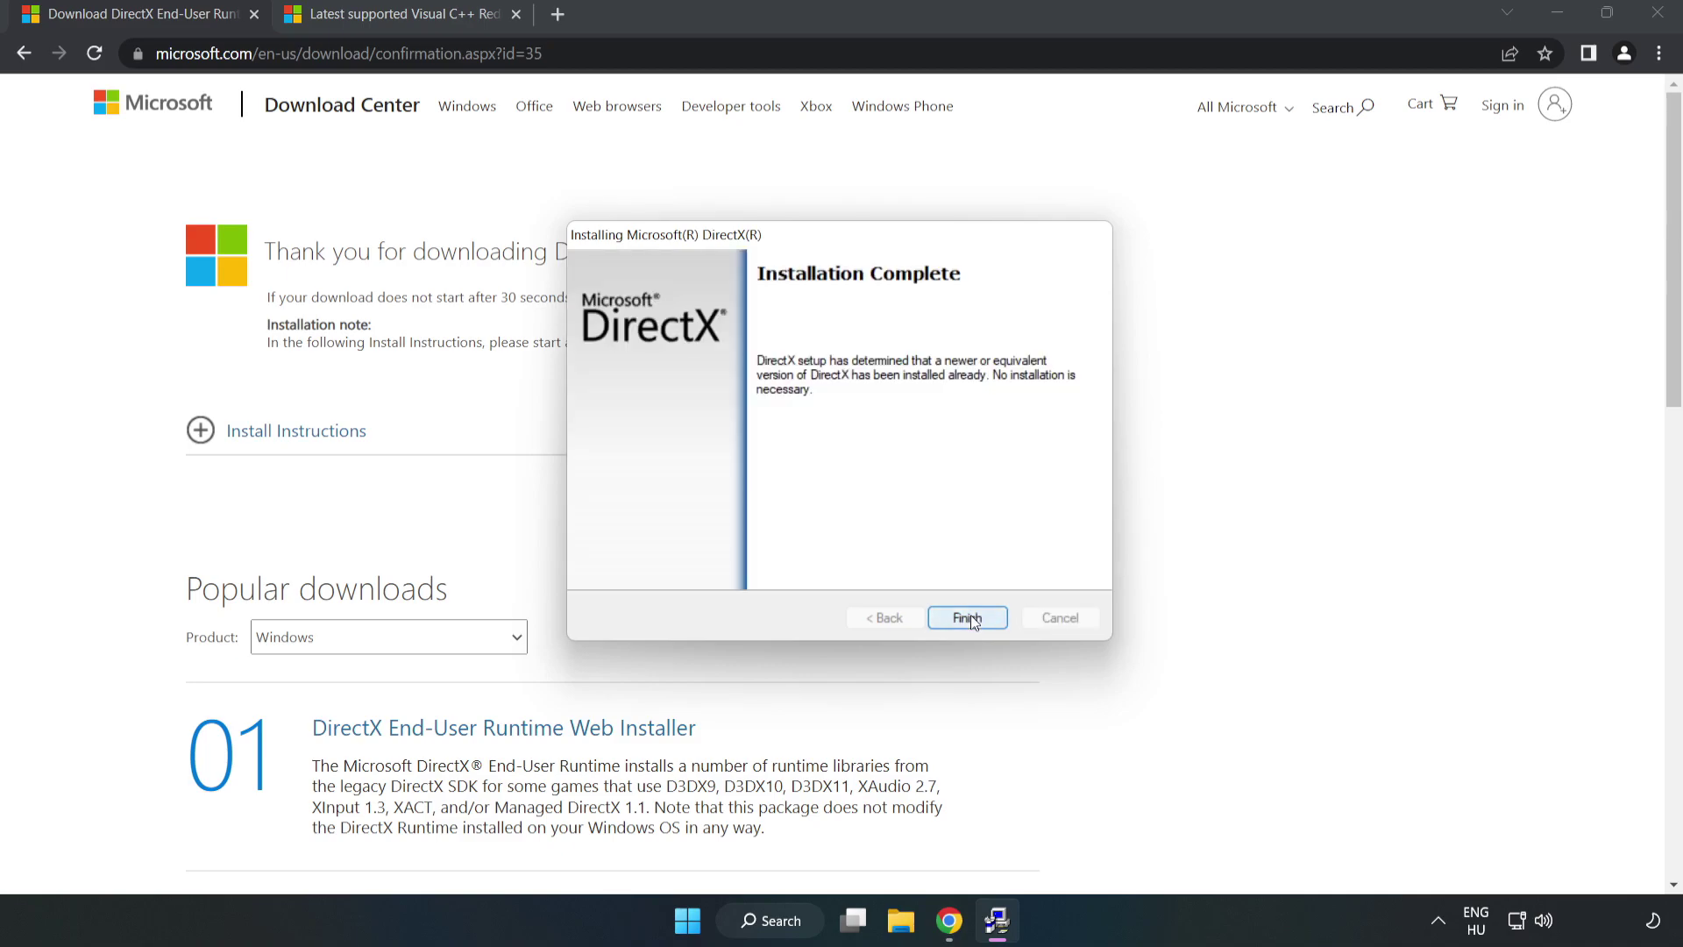
left_click(970, 621)
left_click(970, 619)
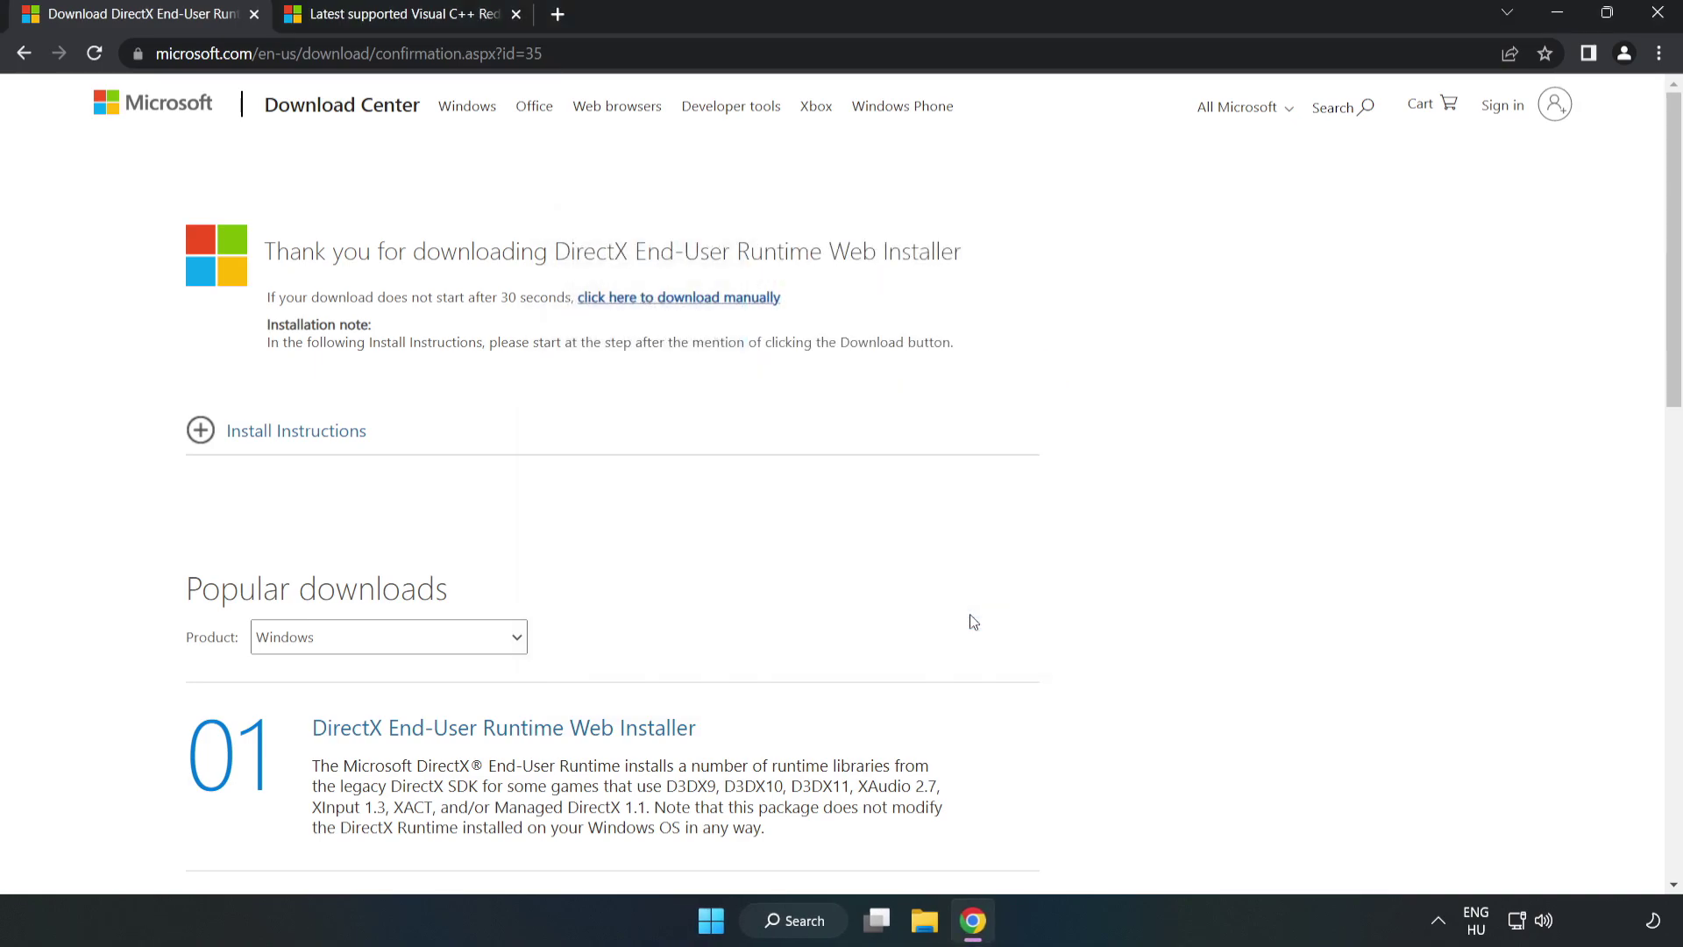
Close the DirectX tab and download the ARM64 and x86 Visual C++ redistributables, allowing multiple downloads
left_click(253, 15)
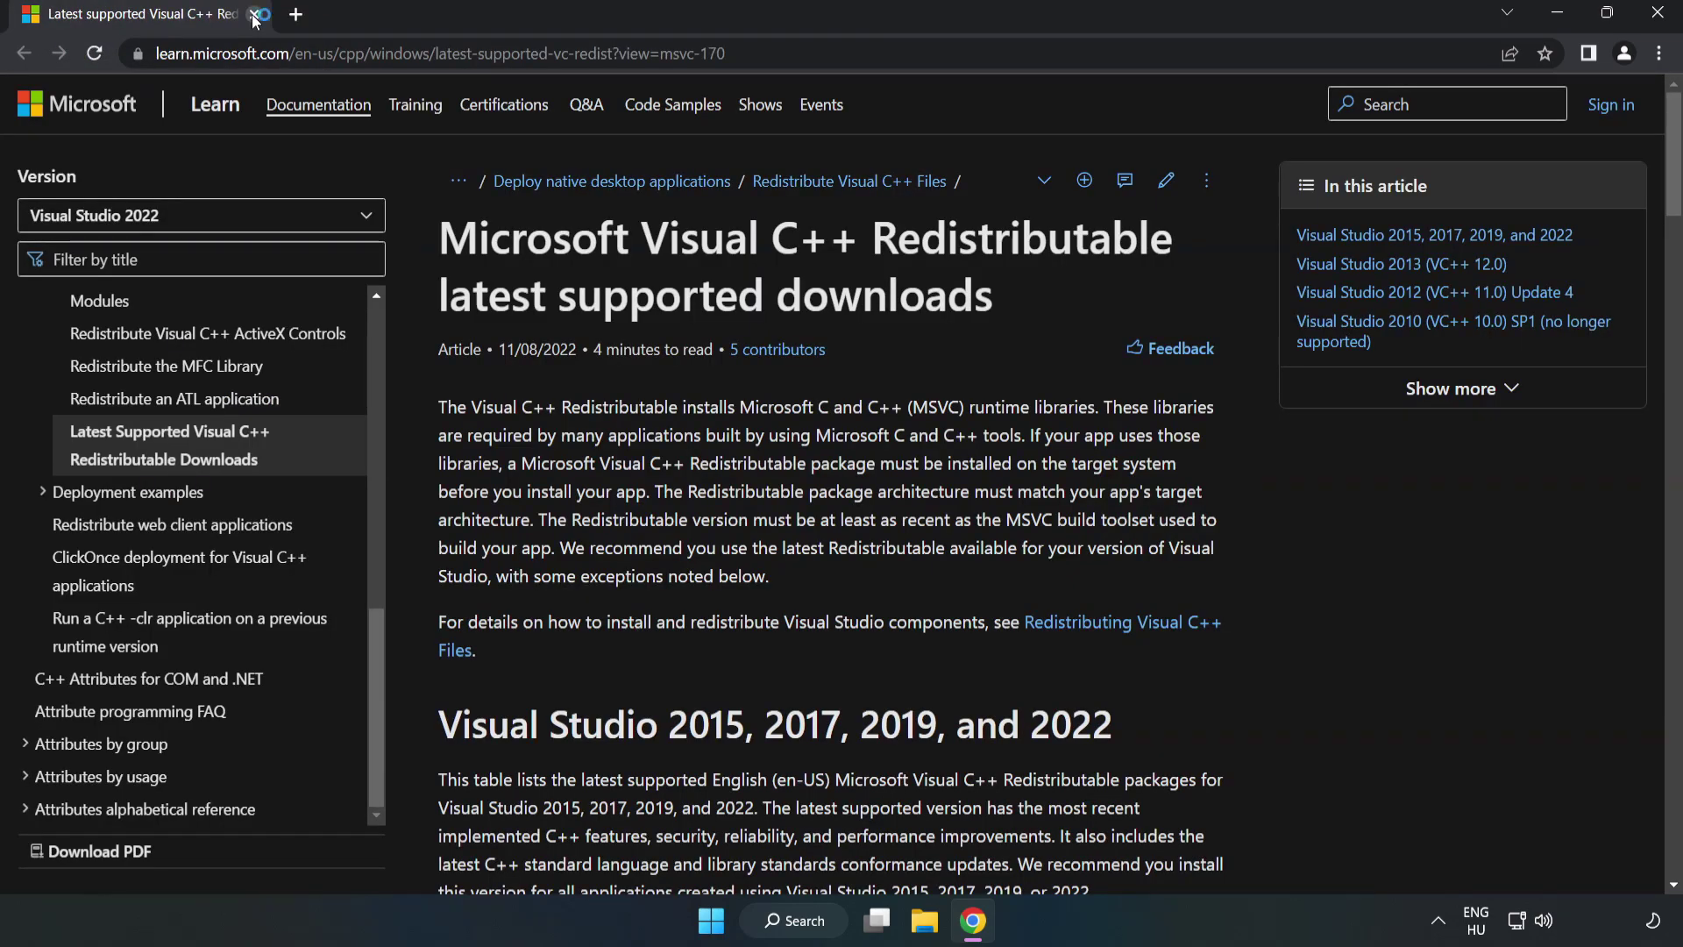
left_click(383, 43)
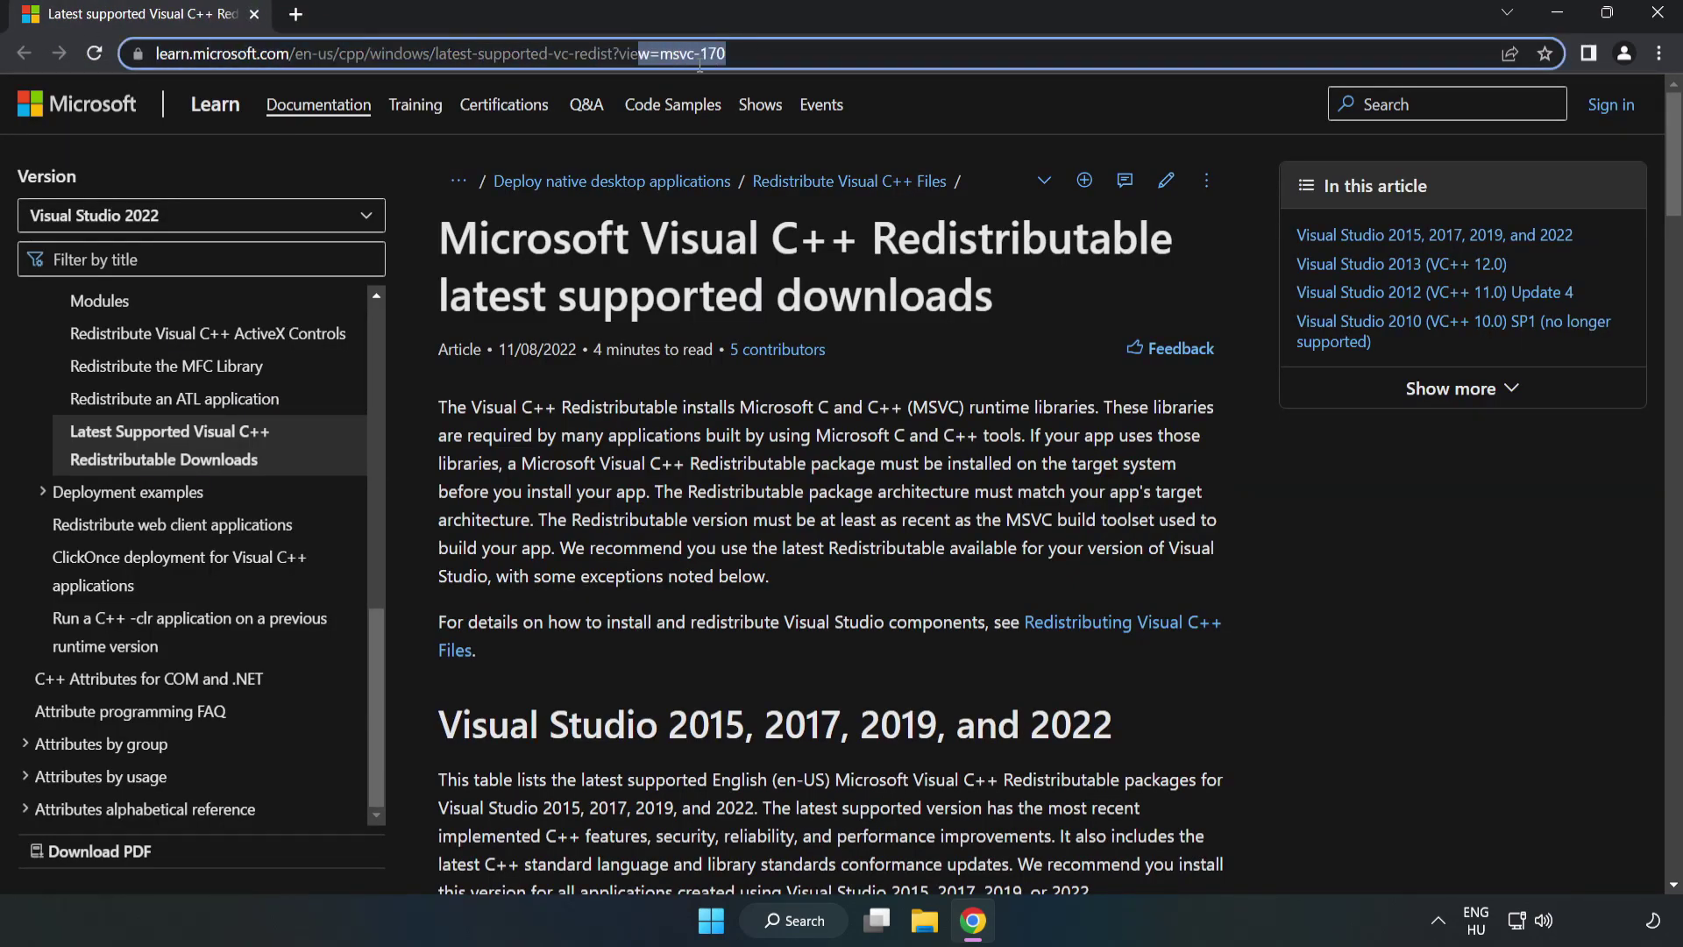
key("End")
left_click(868, 285)
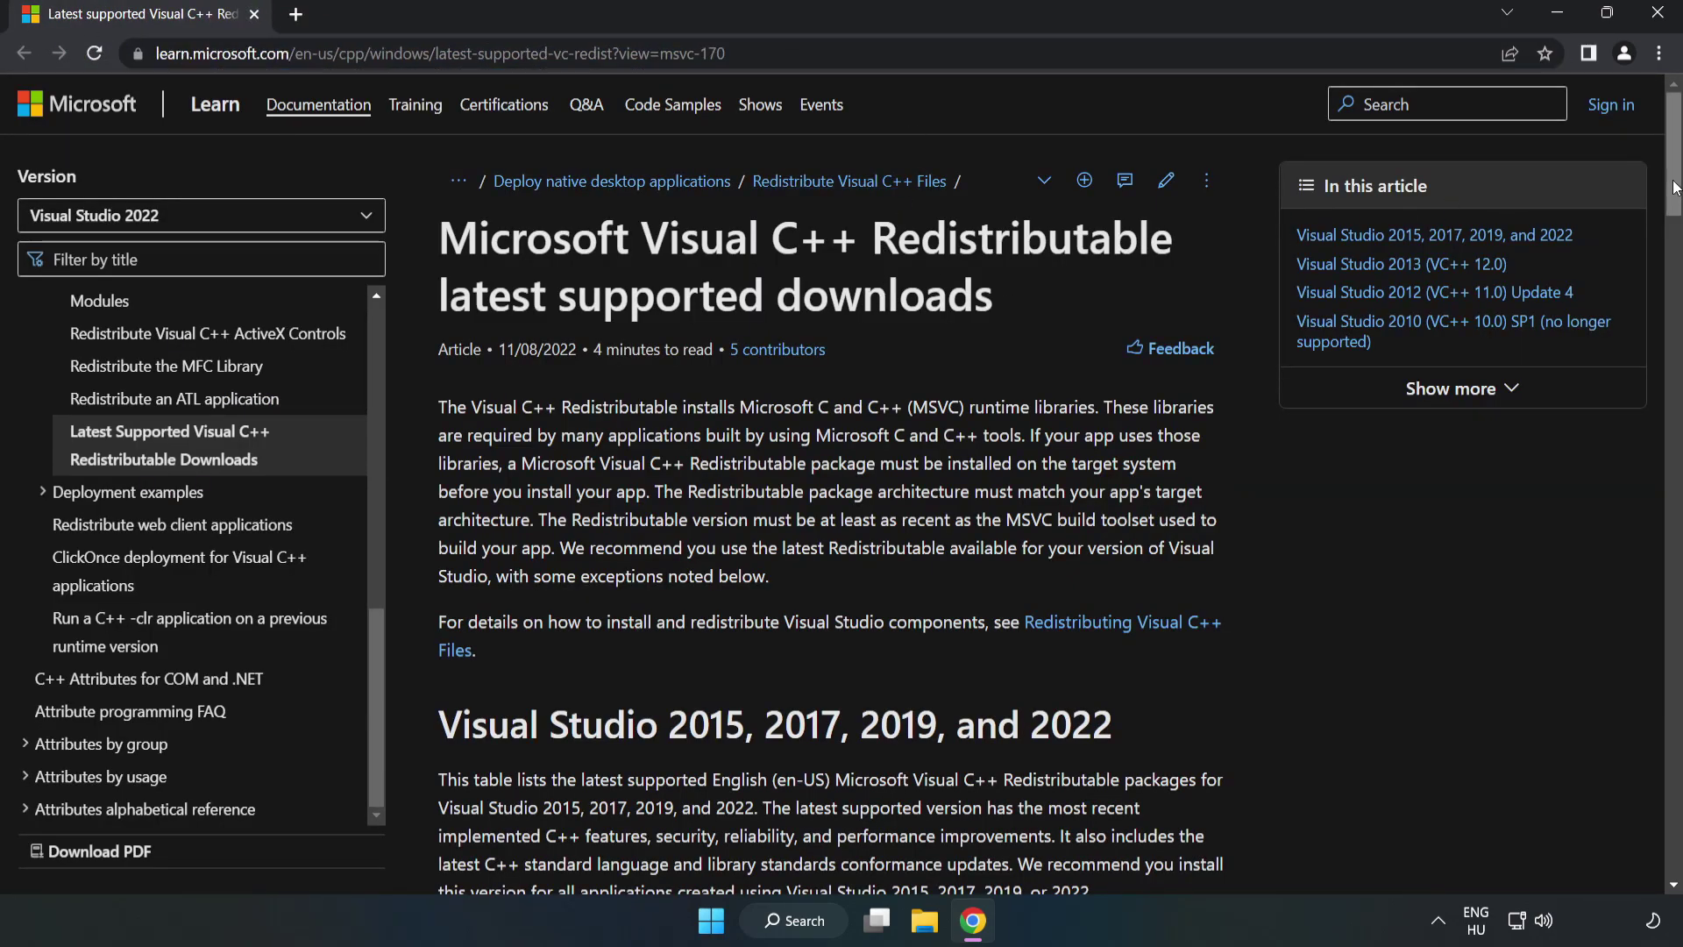
left_click_drag(1675, 195, 1674, 279)
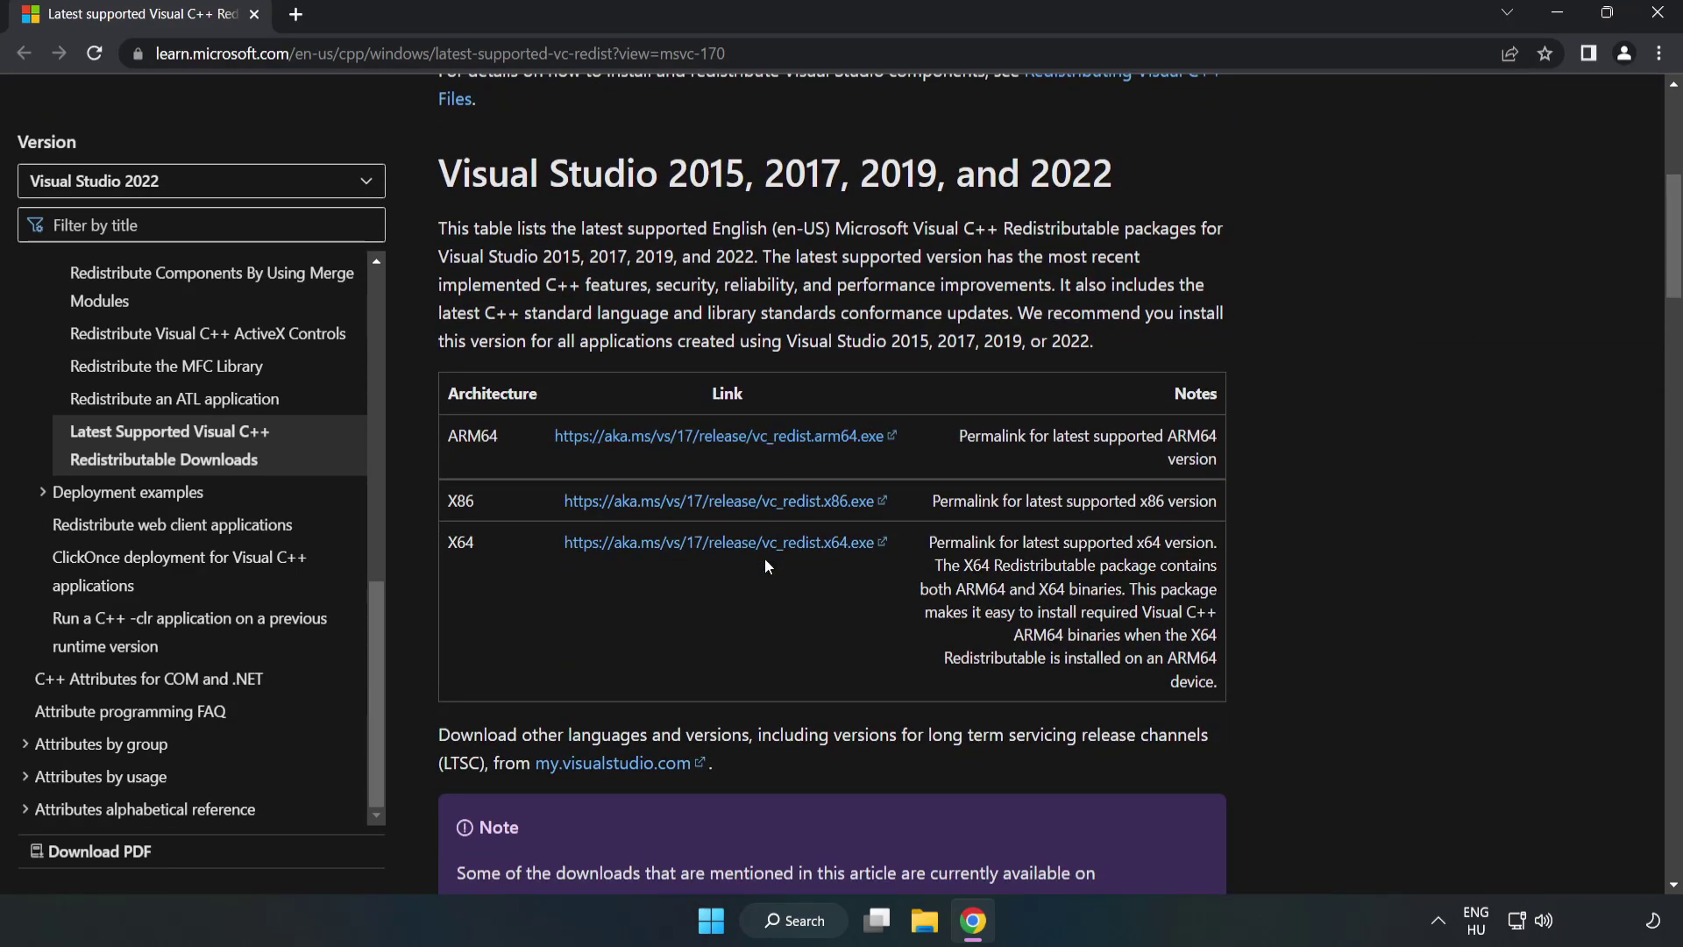
left_click(721, 436)
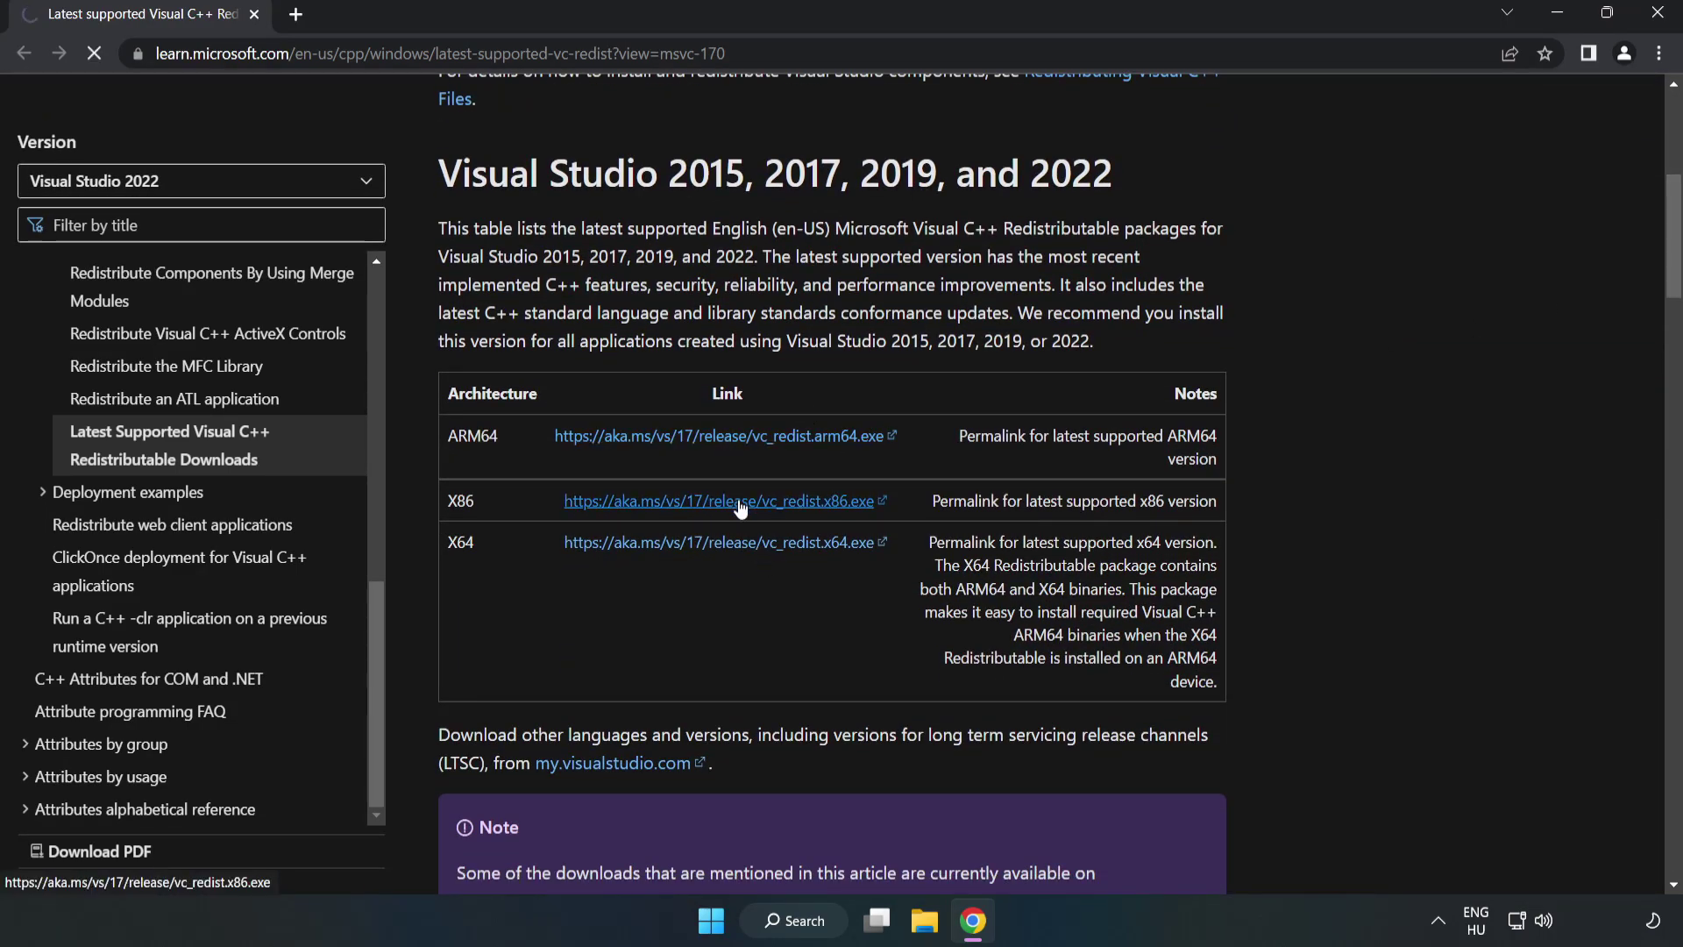
left_click(741, 501)
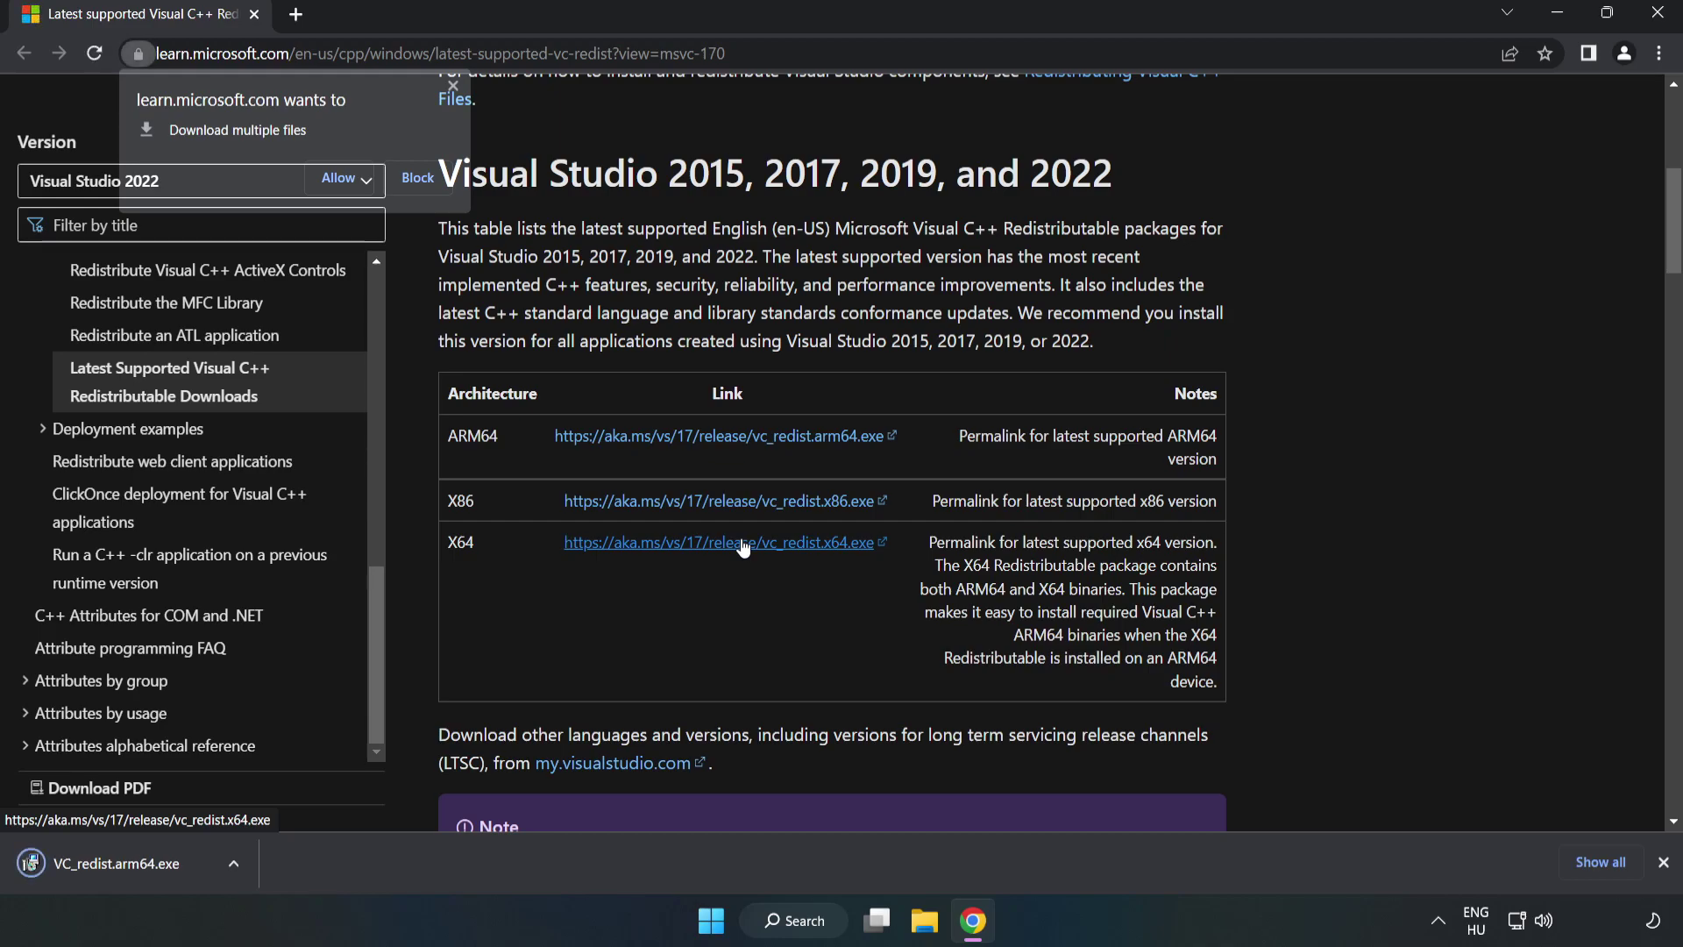
left_click(340, 178)
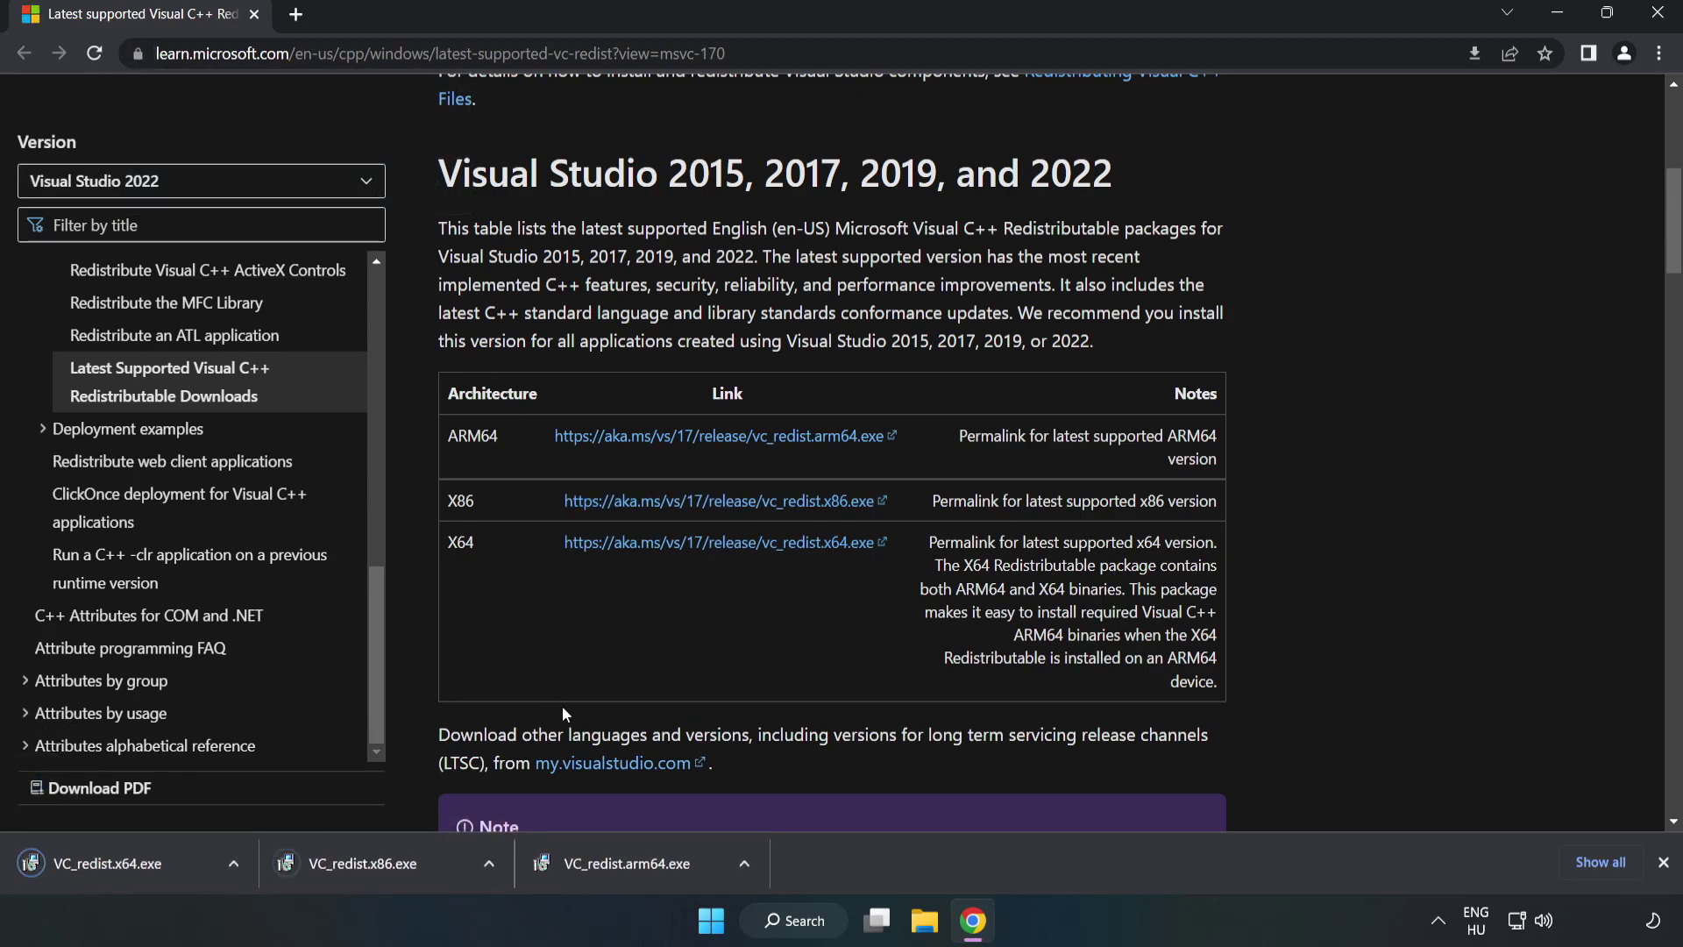
Run the ARM64 VC_redist installer with terms accepted; dismiss its Setup Failed result
left_click(645, 870)
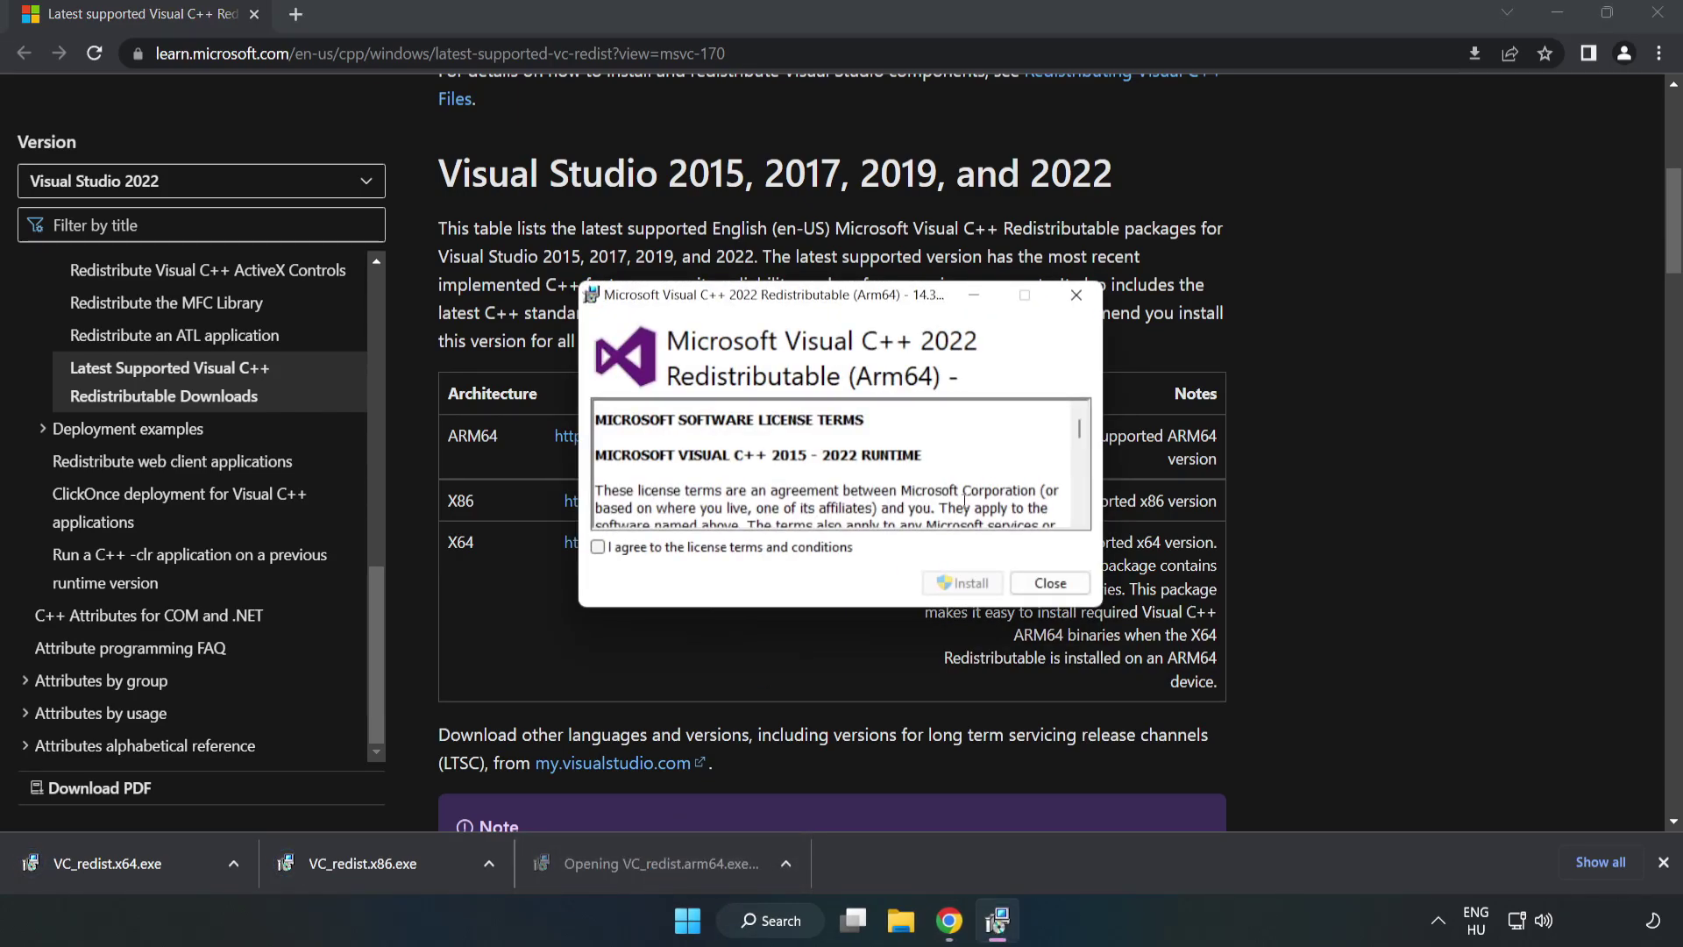
left_click_drag(1078, 436, 1080, 508)
left_click(738, 547)
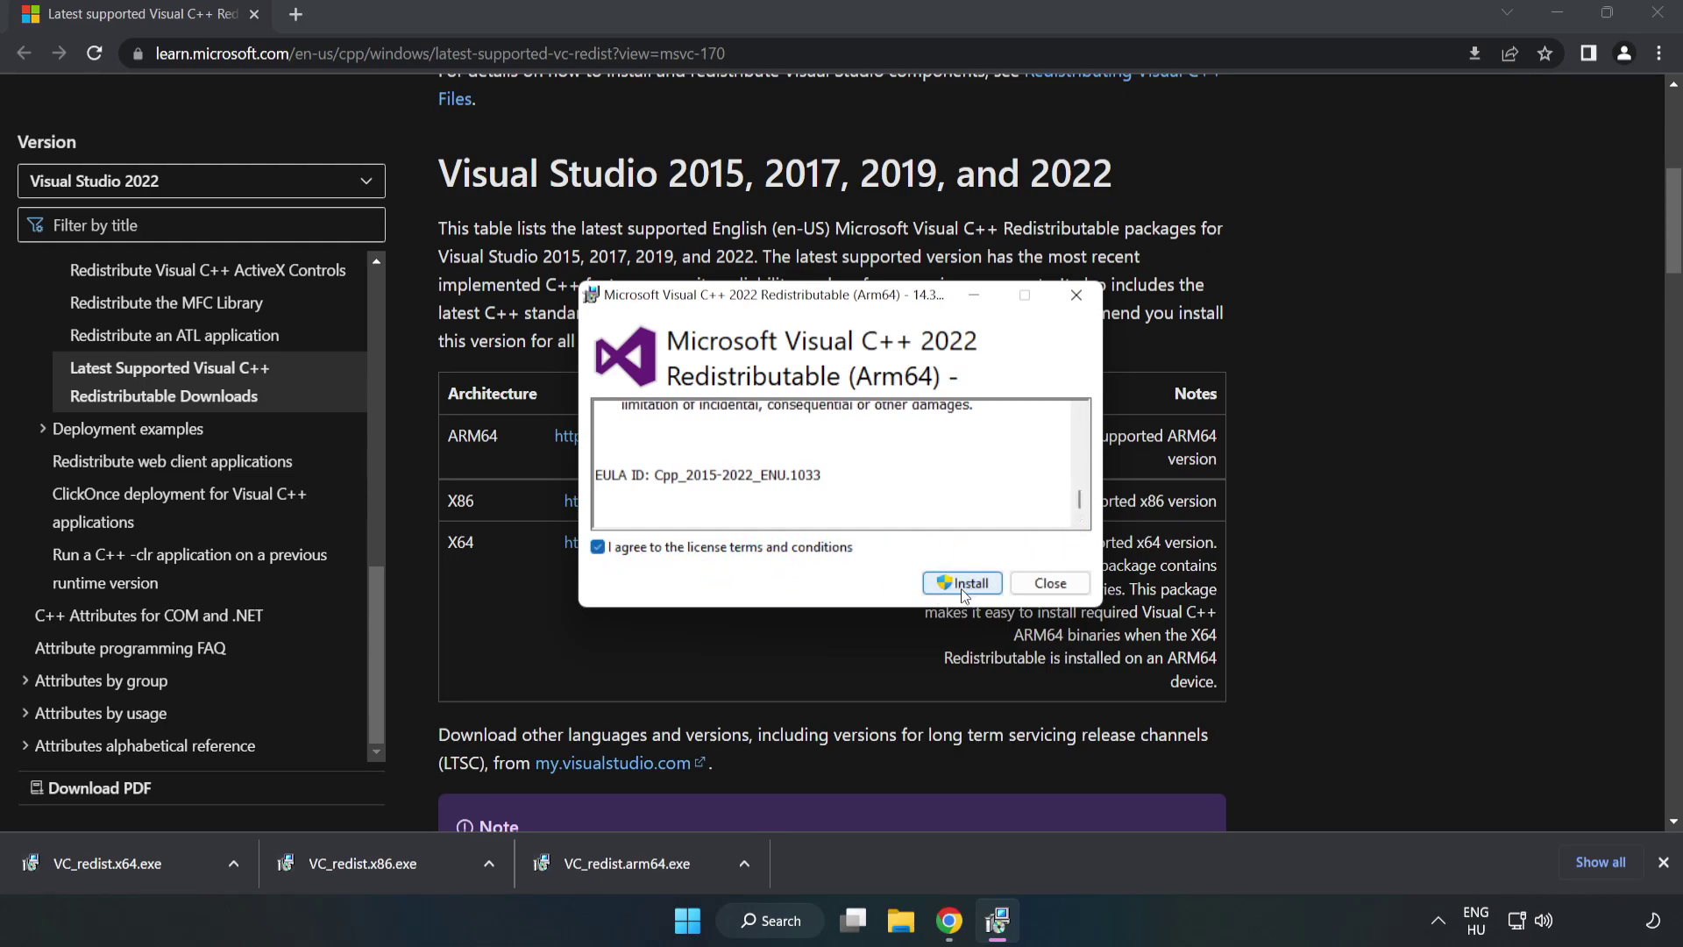
left_click(963, 588)
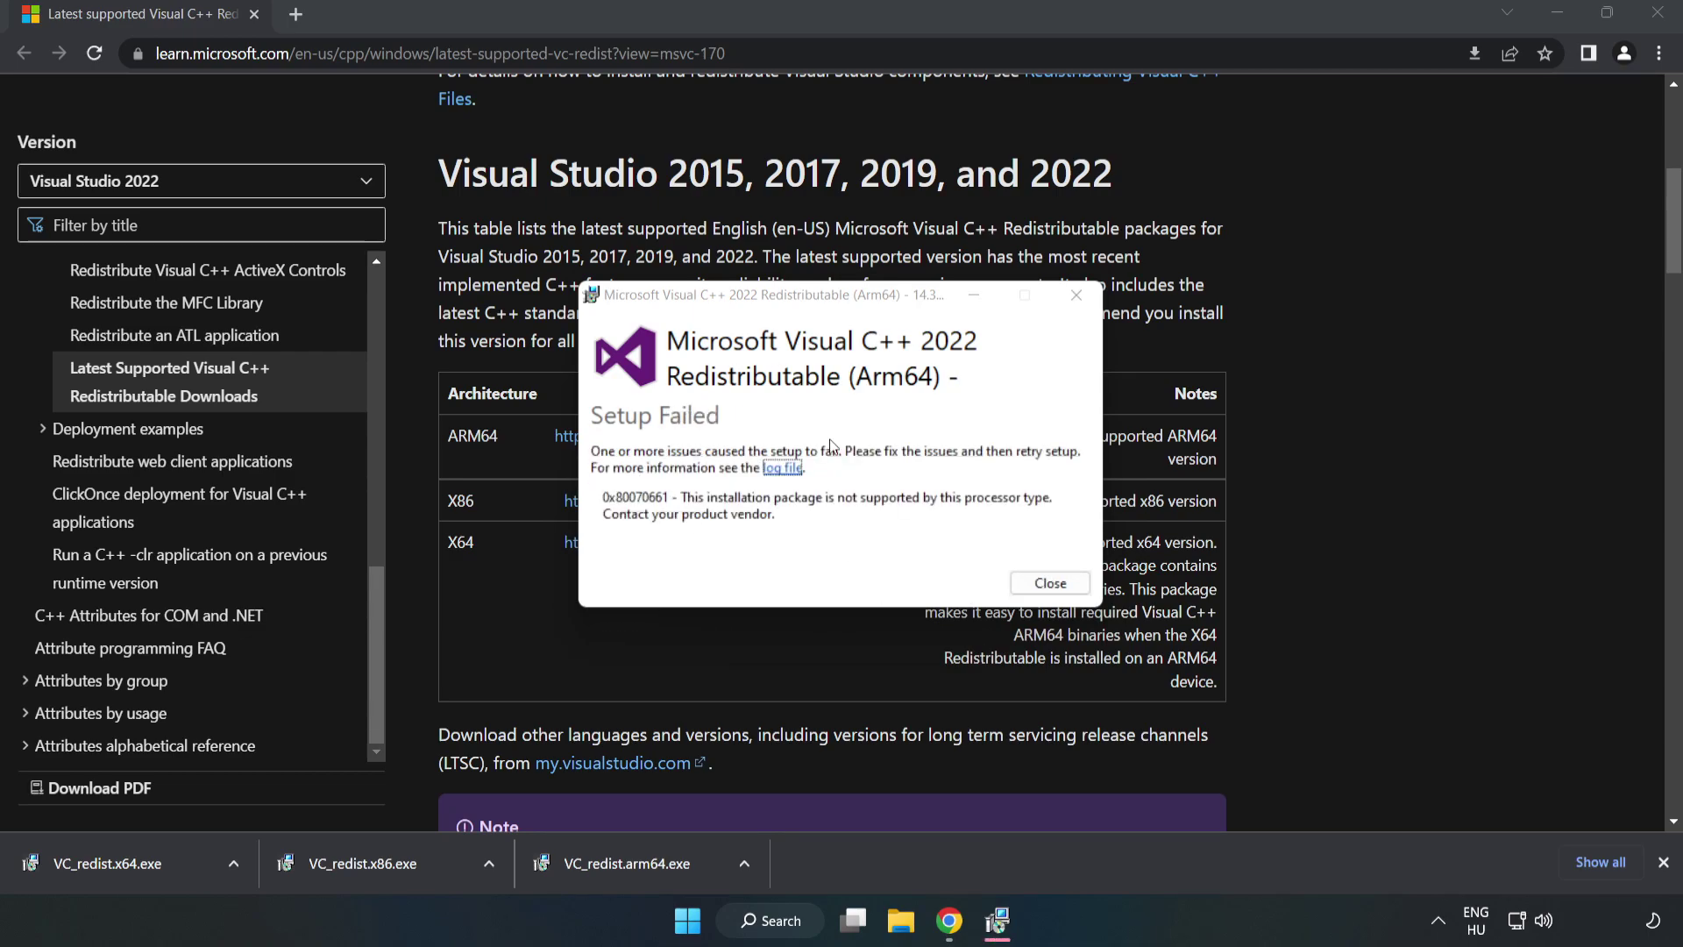
left_click(1049, 584)
Install the x86 and x64 Visual C++ 2015-2022 redistributables, closing each without restarting
left_click(402, 864)
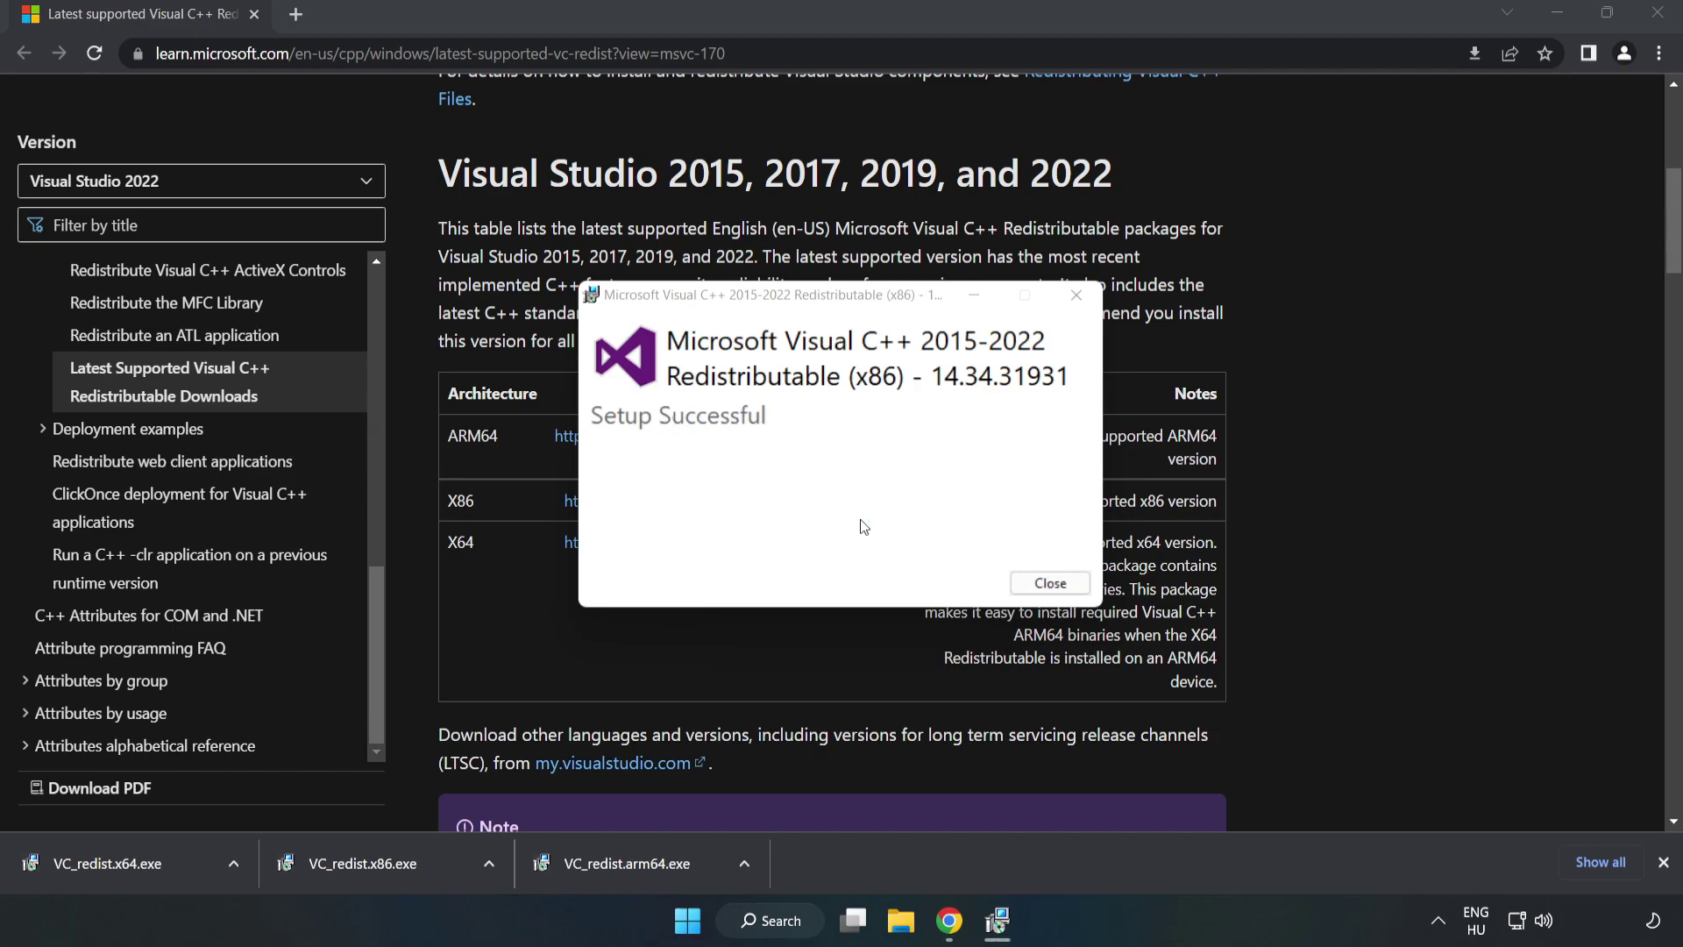
left_click(1050, 583)
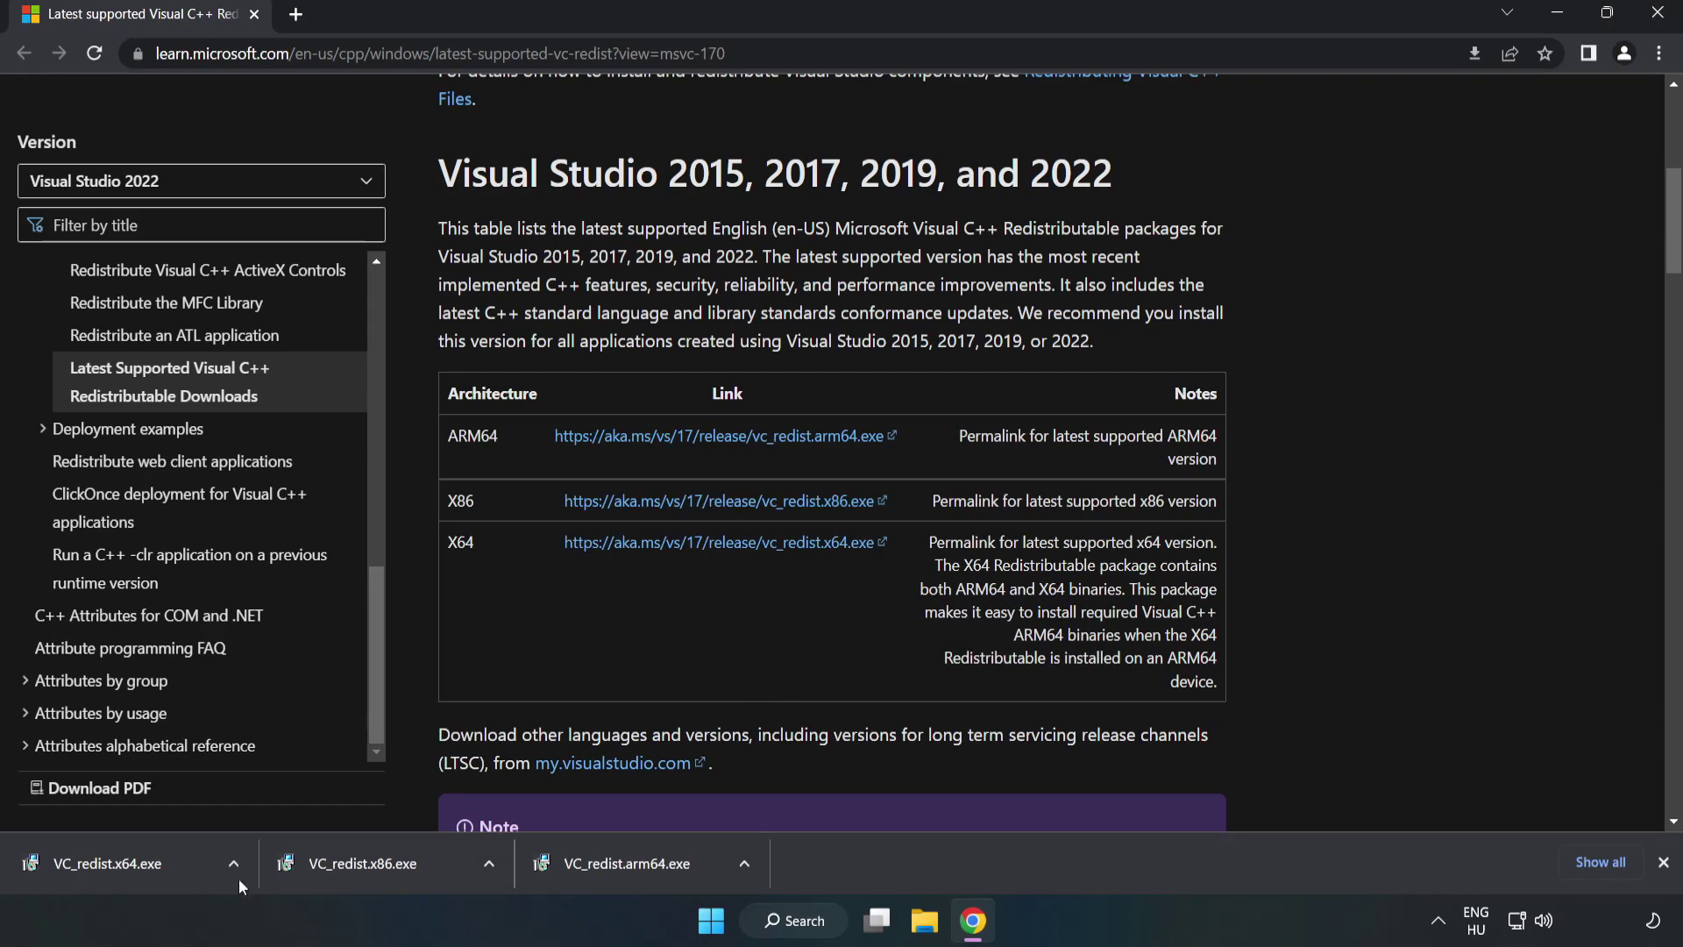
left_click(92, 860)
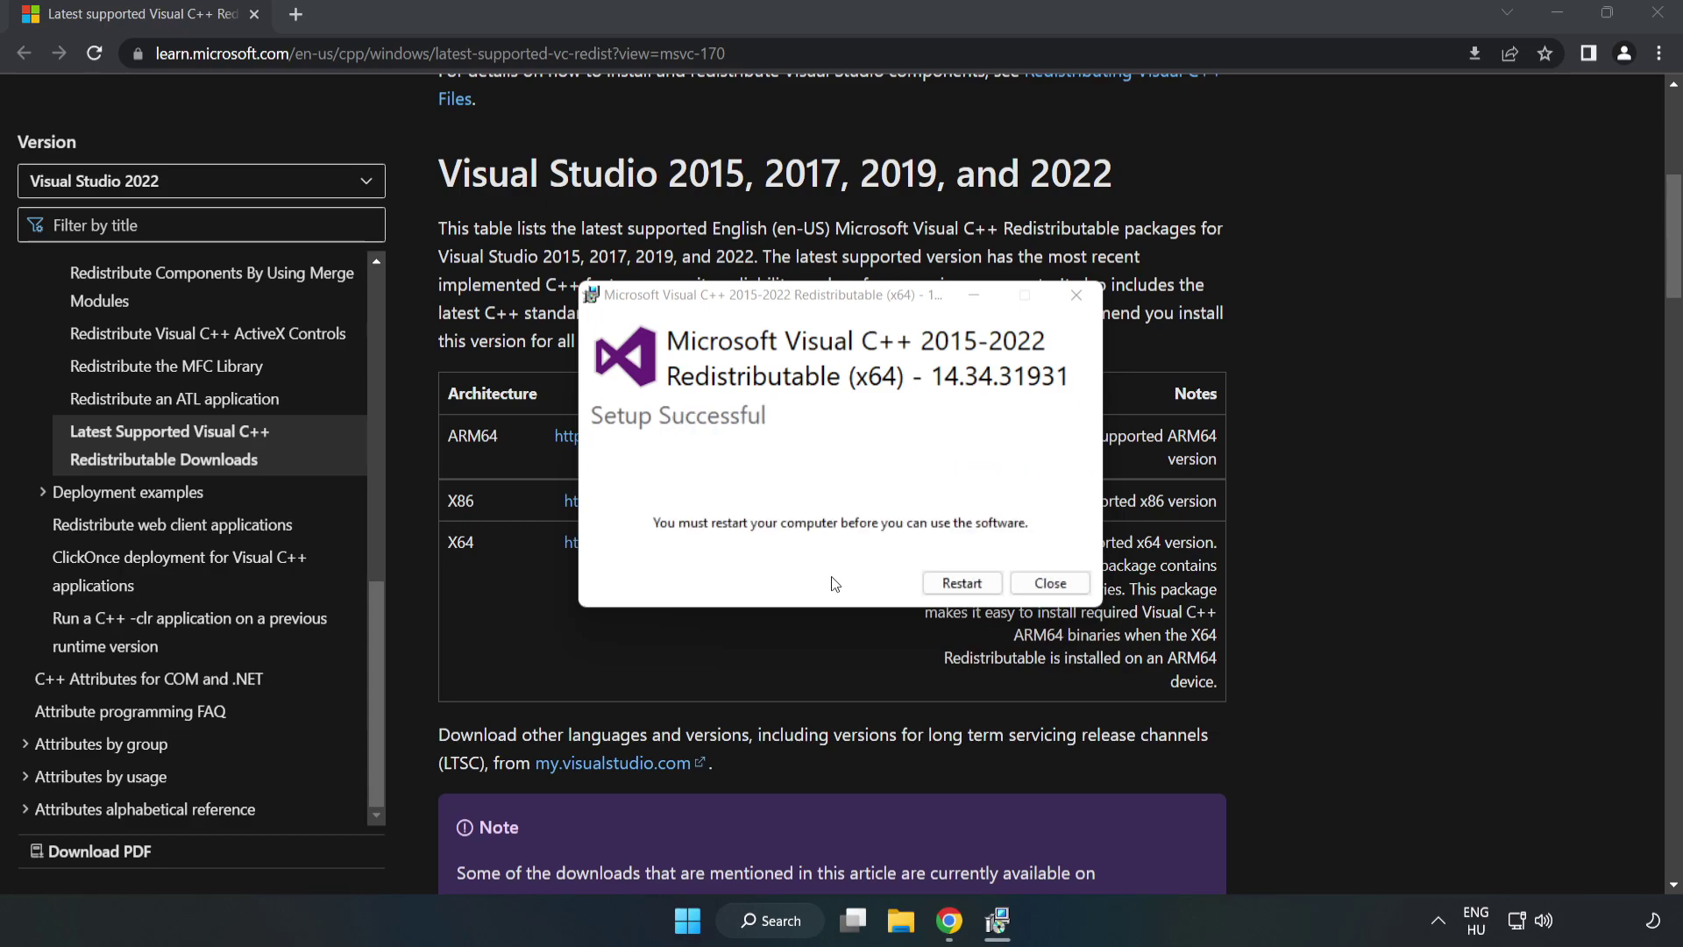
left_click(1051, 589)
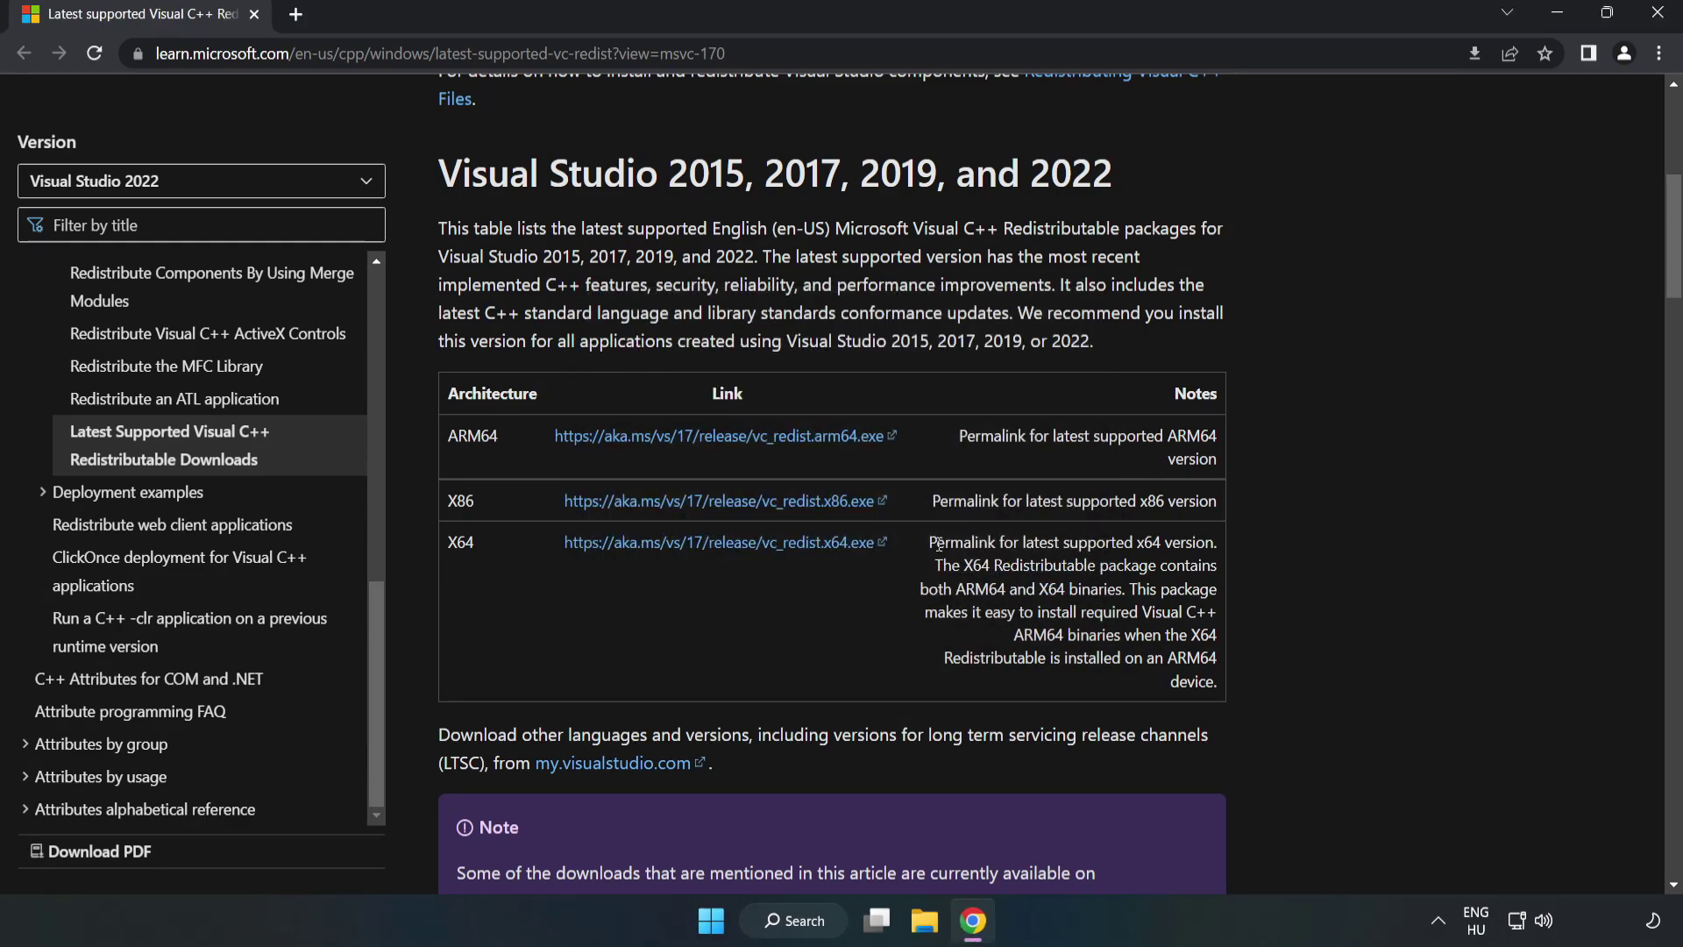
Close Chrome and bring up the Start menu's power options to restart
left_click(1660, 21)
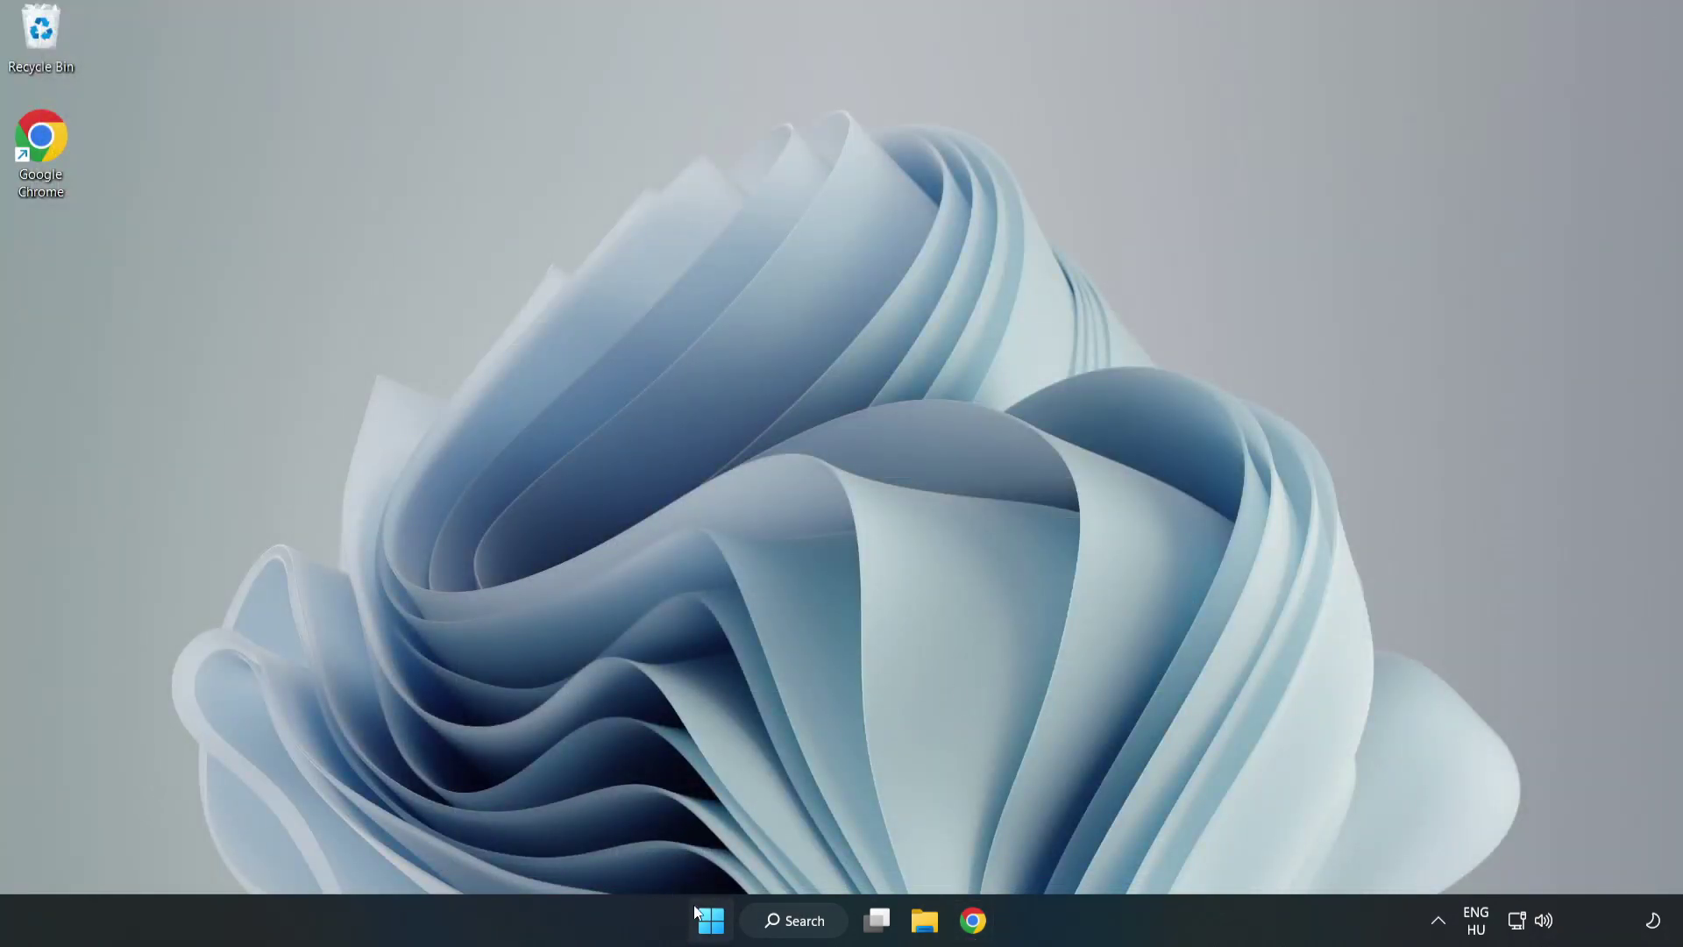
left_click(710, 923)
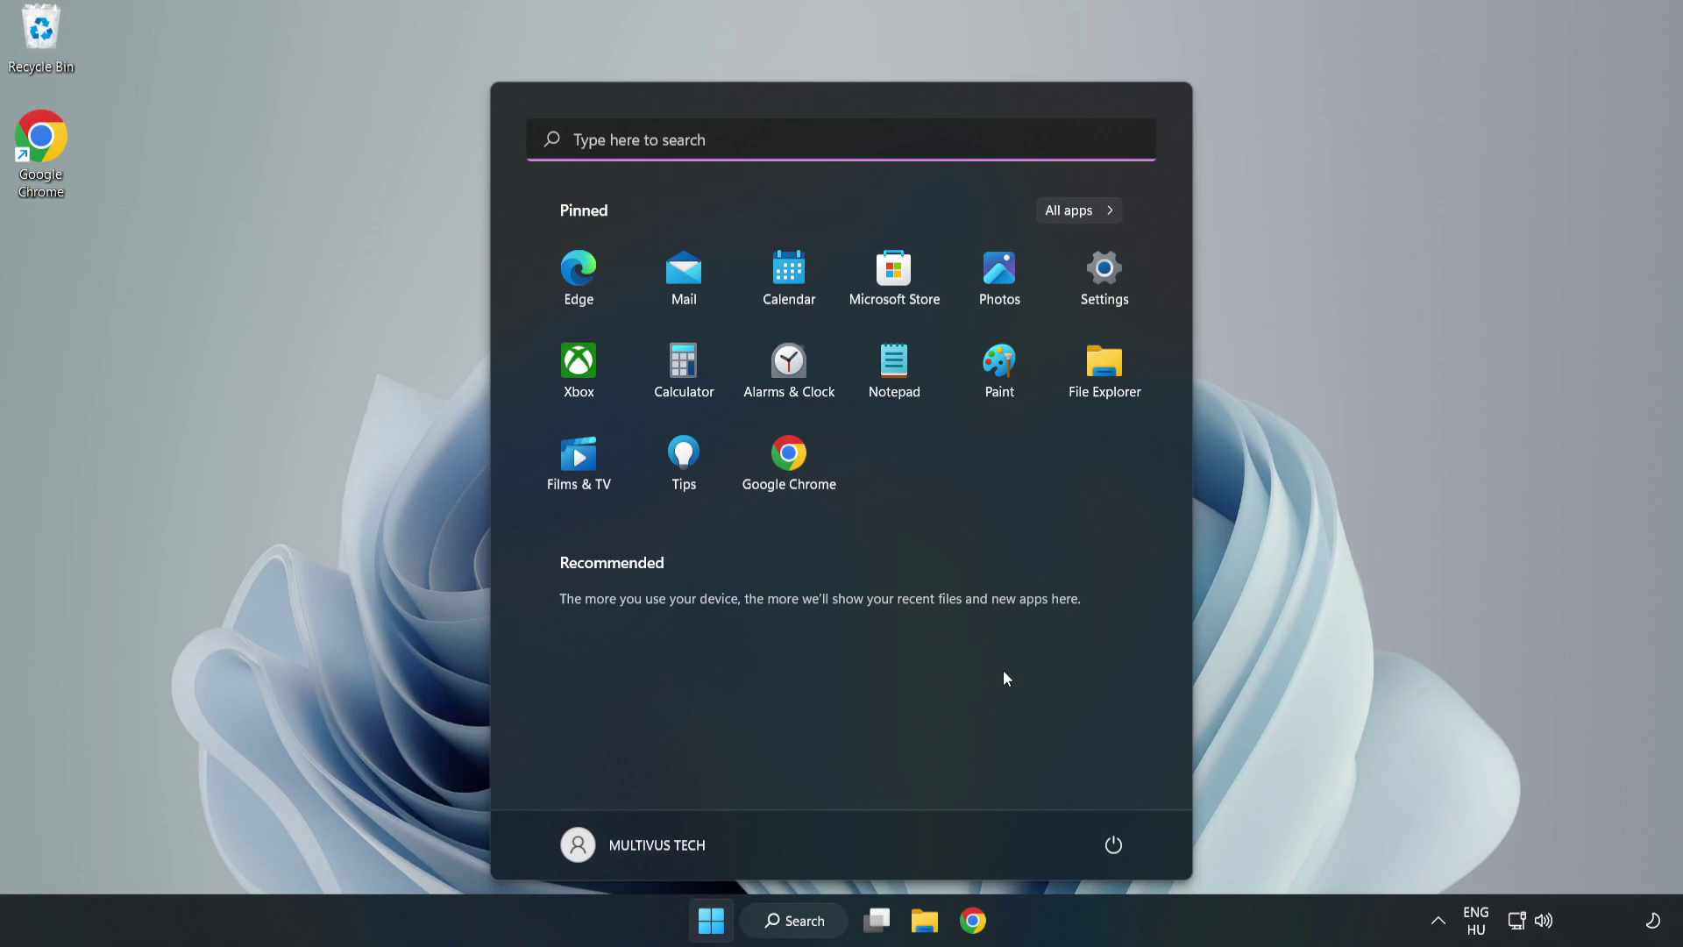
left_click(1109, 849)
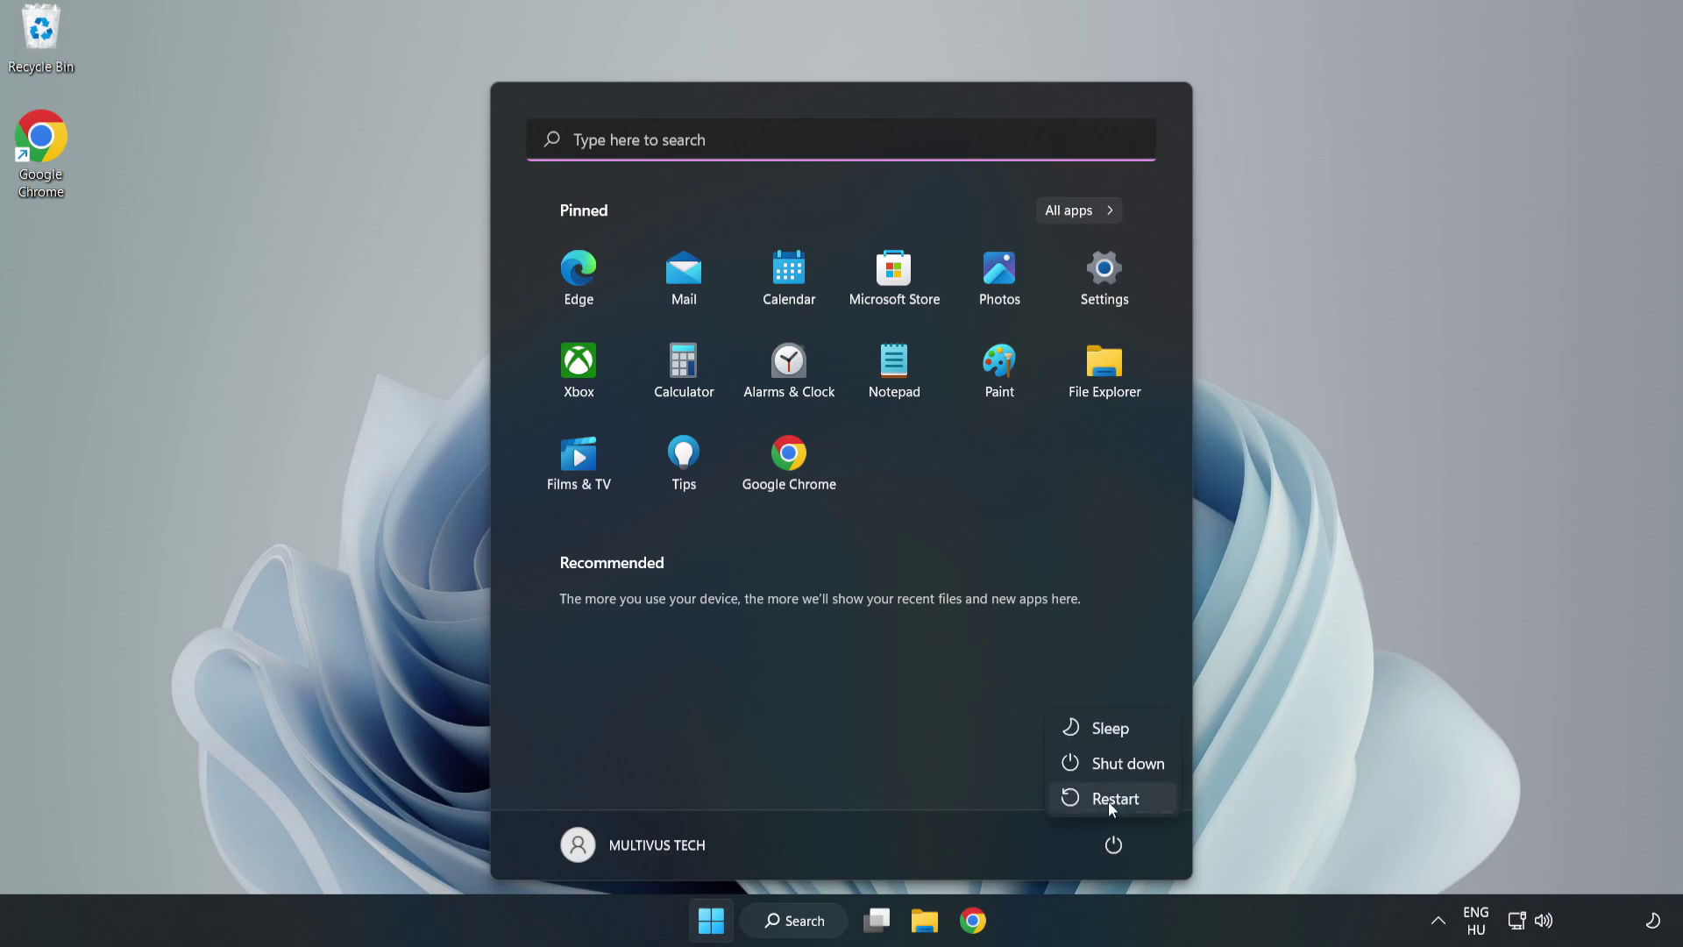